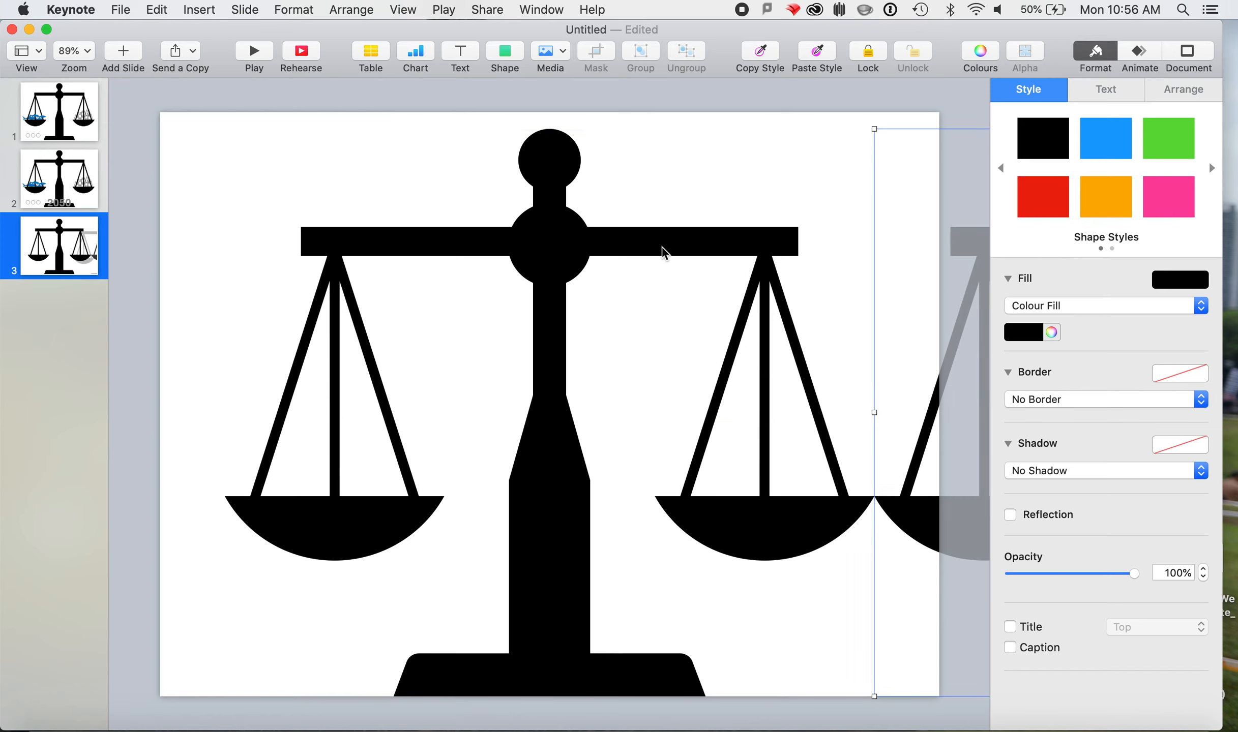
- Make the central scales shape on slide 3 editable and delete the points of its right beam end and base
{"action": "left_click_drag", "start_coordinate": [552, 249], "coordinate": [535, 246]}
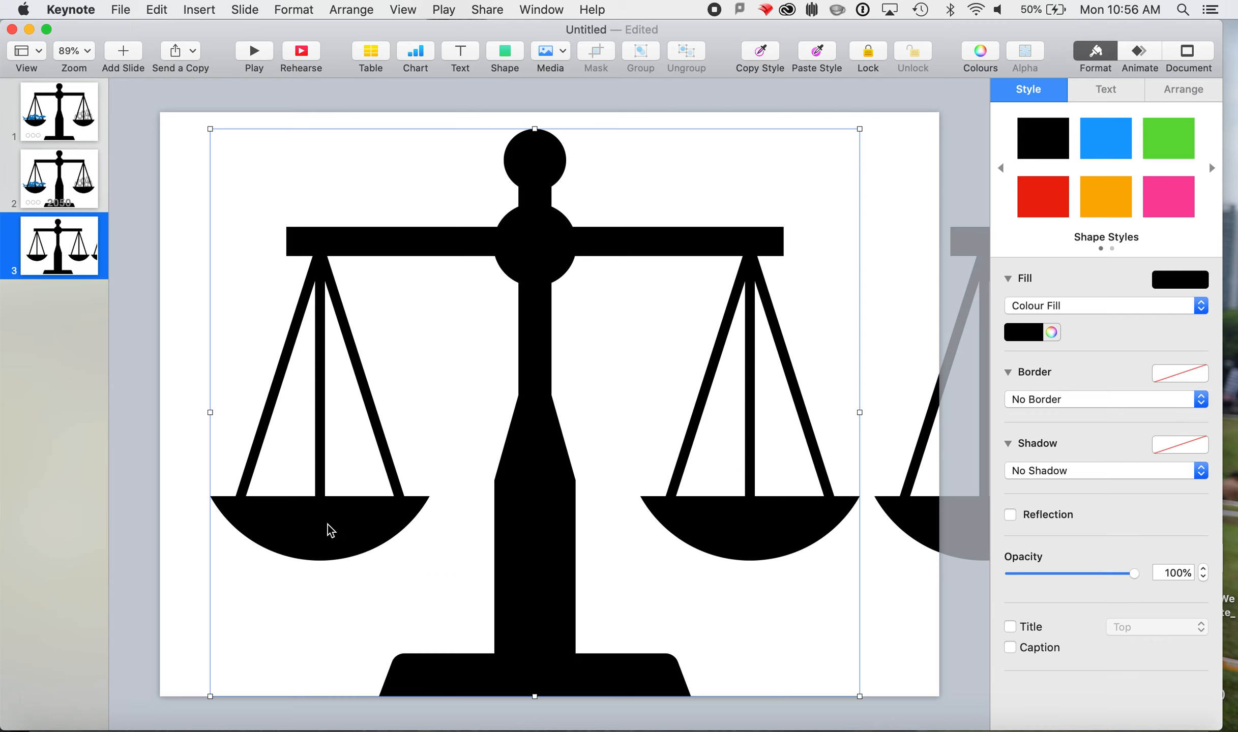
{"action": "right_click", "coordinate": [518, 252]}
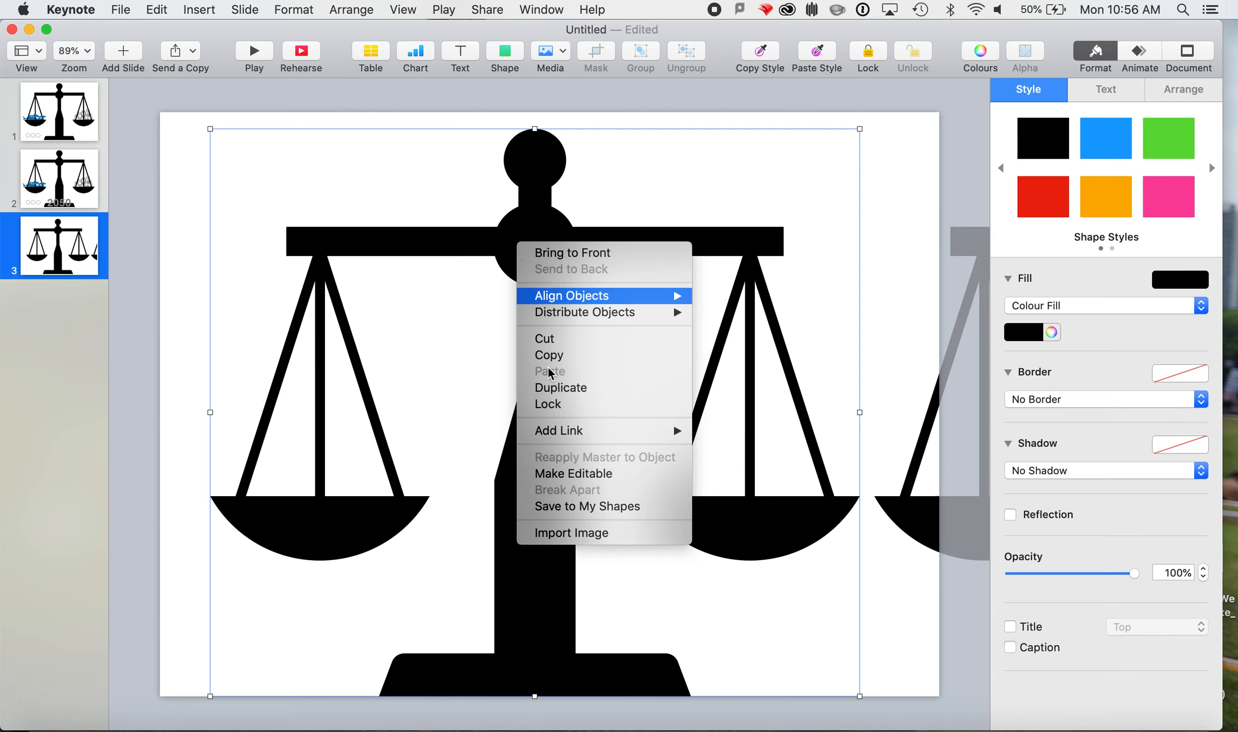
{"action": "left_click", "coordinate": [572, 478]}
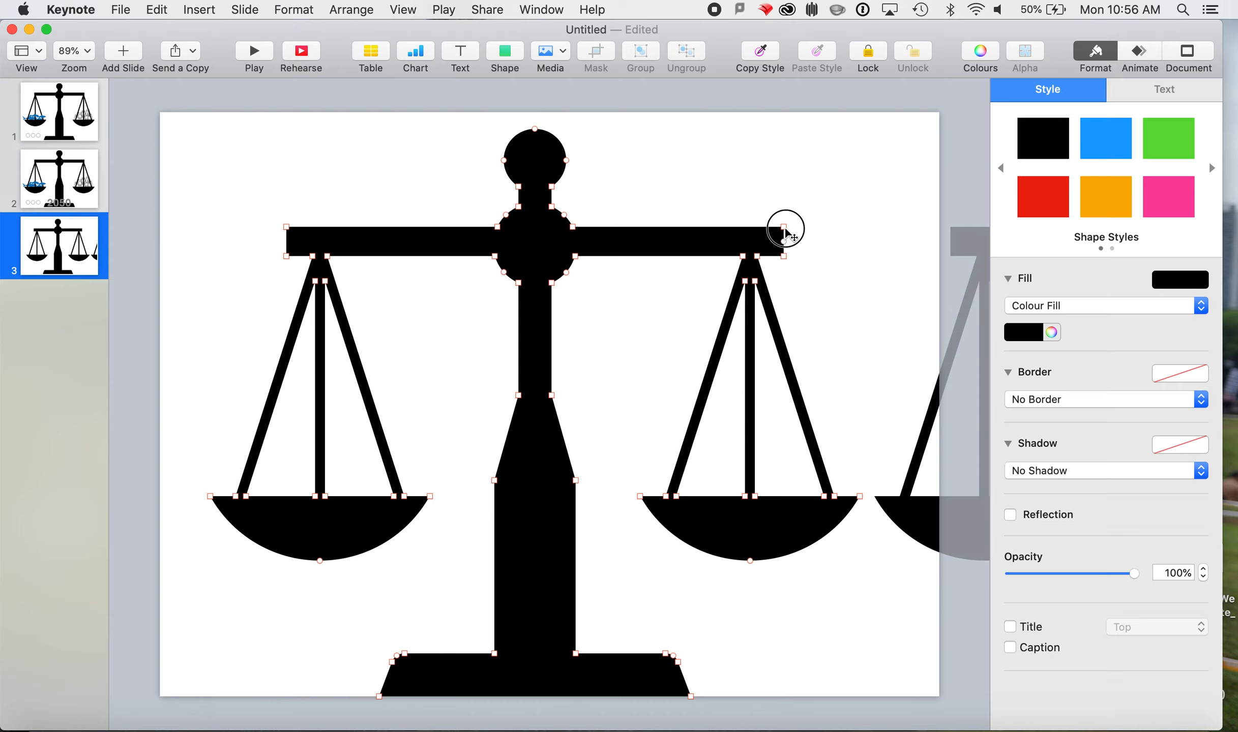
{"action": "key", "text": "Delete"}
{"action": "key", "text": "Delete"}
{"action": "left_click_drag", "start_coordinate": [329, 619], "coordinate": [842, 731]}
{"action": "key", "text": "Delete"}
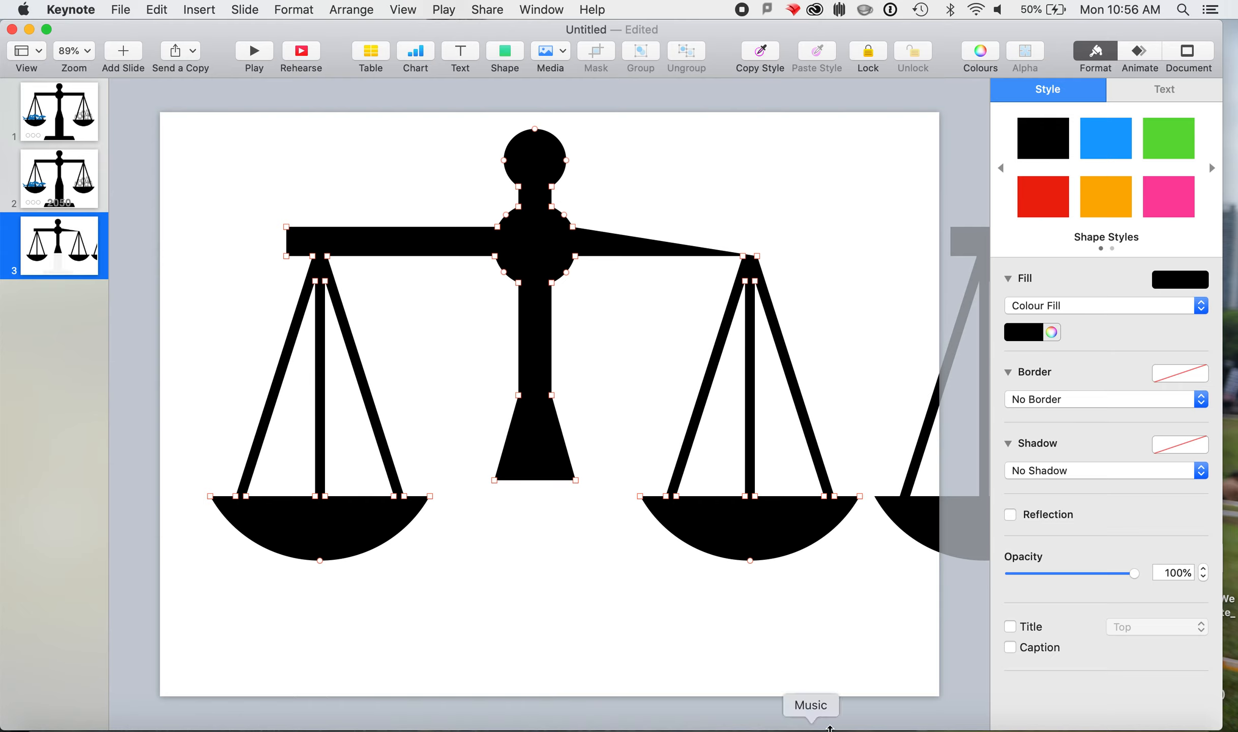
- Delete the points of the column, right pan and left beam end so that only the left hanging pan remains
{"action": "left_click_drag", "start_coordinate": [881, 612], "coordinate": [487, 122]}
{"action": "key", "text": "Delete"}
{"action": "left_click_drag", "start_coordinate": [277, 208], "coordinate": [293, 264]}
{"action": "key", "text": "Delete"}
{"action": "left_click", "coordinate": [464, 398]}
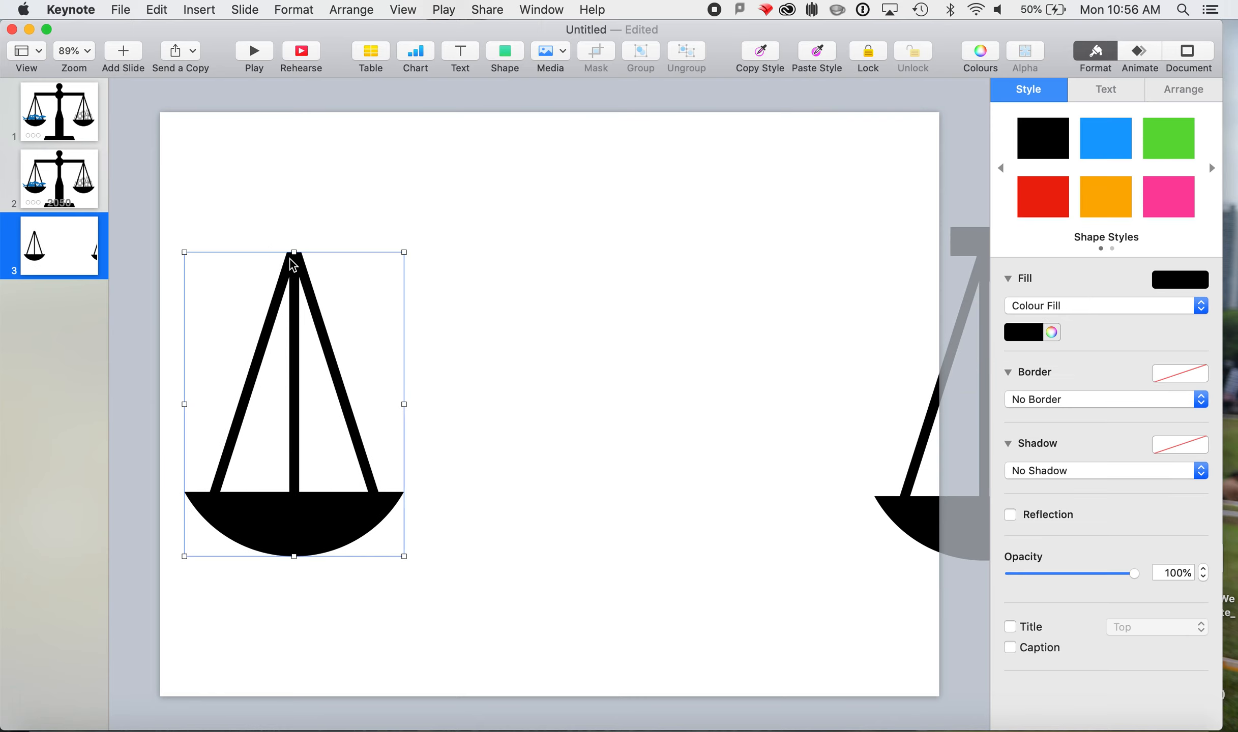
- Park the isolated pan beyond the slide's left edge and place a duplicate of the full scales beyond its right edge
{"action": "left_click_drag", "start_coordinate": [909, 543], "coordinate": [356, 501]}
{"action": "left_click_drag", "start_coordinate": [278, 529], "coordinate": [136, 521]}
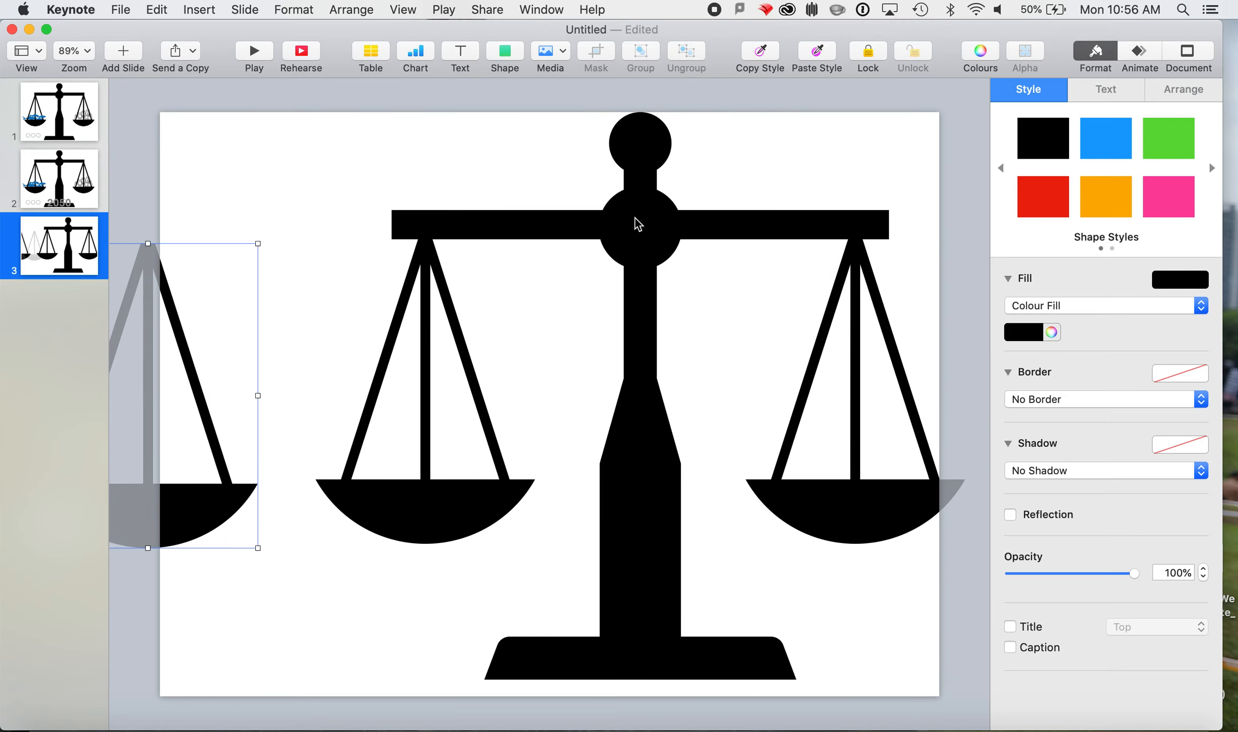
{"action": "left_click_drag", "start_coordinate": [638, 225], "coordinate": [572, 235]}
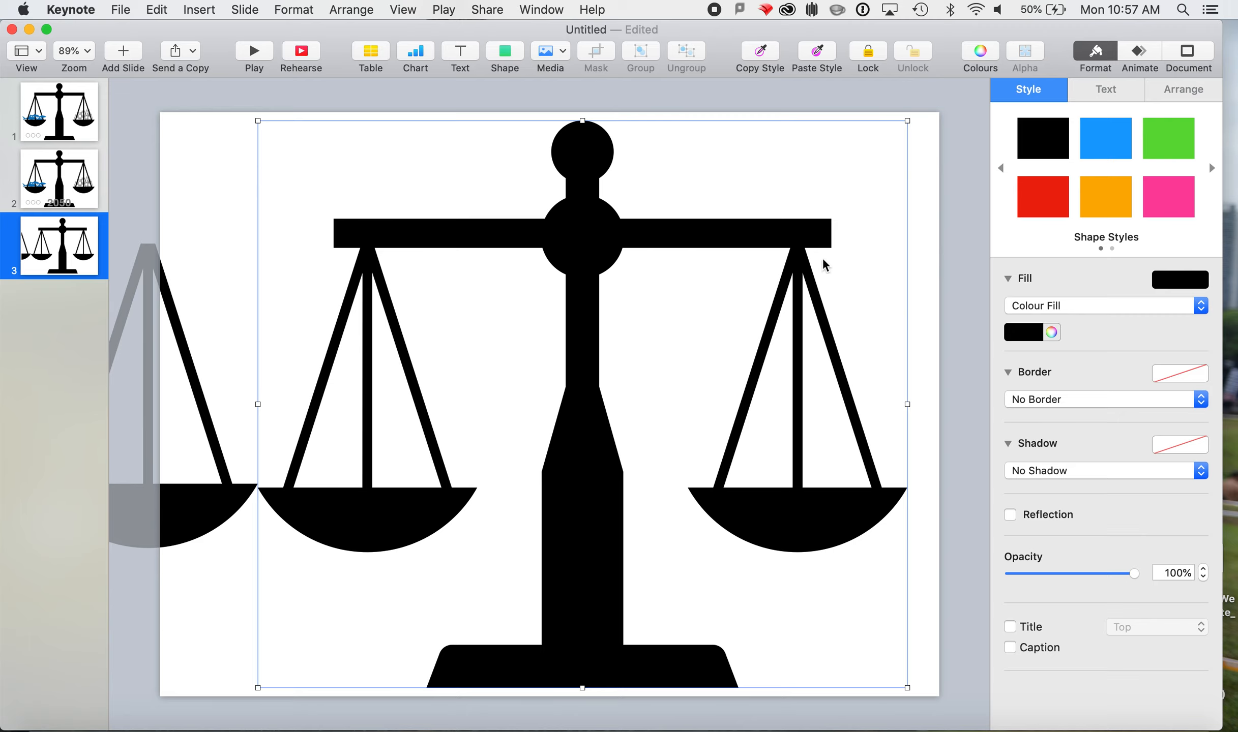
{"action": "left_click_drag", "start_coordinate": [584, 235], "coordinate": [1188, 243]}
{"action": "left_click_drag", "start_coordinate": [615, 235], "coordinate": [598, 235]}
- Make the central scales shape editable and delete the points of its left pan and hanging bars
{"action": "right_click", "coordinate": [598, 236]}
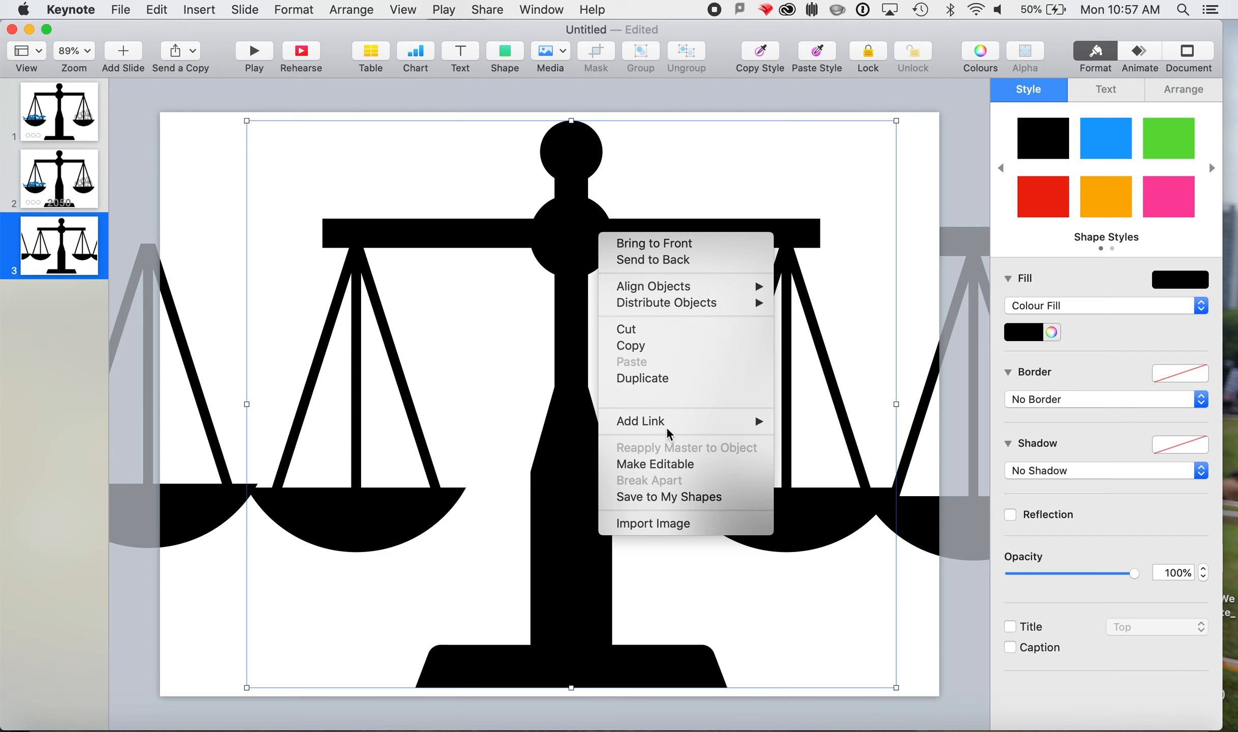
{"action": "left_click", "coordinate": [663, 463]}
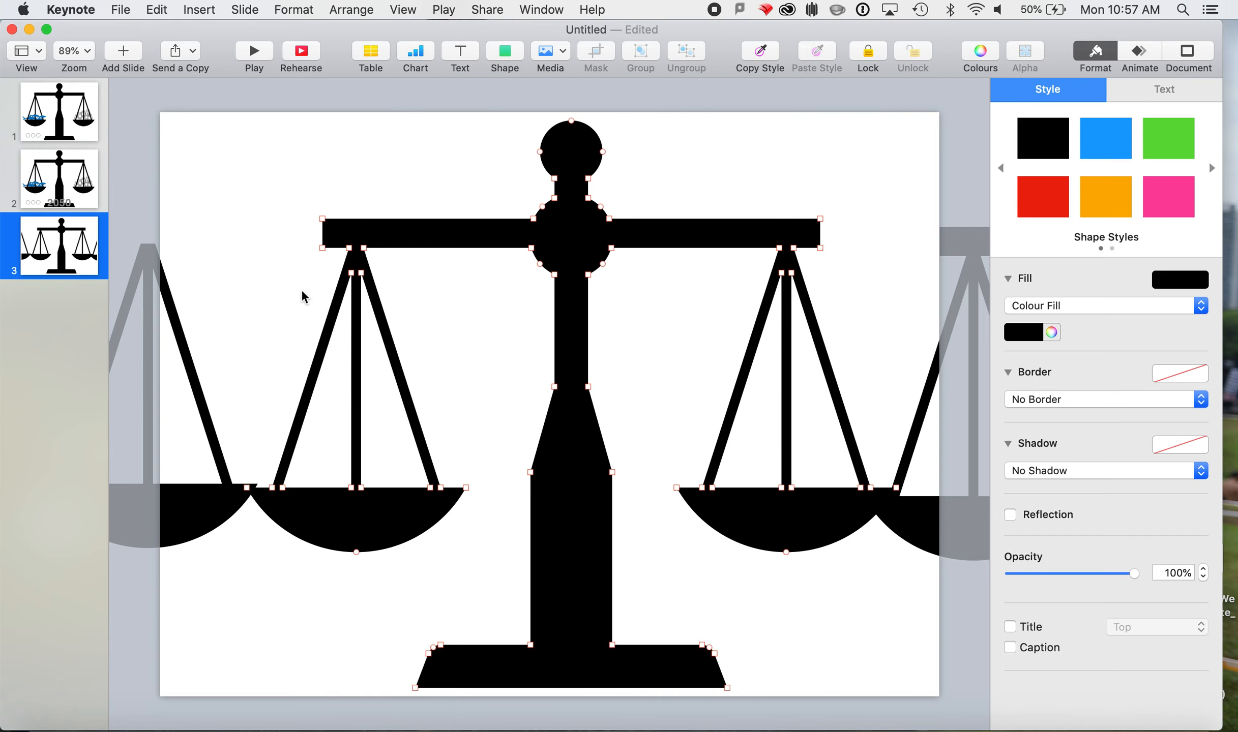
{"action": "left_click_drag", "start_coordinate": [294, 266], "coordinate": [479, 578]}
{"action": "key", "text": "Delete"}
{"action": "left_click_drag", "start_coordinate": [393, 506], "coordinate": [212, 351]}
{"action": "key", "text": "Delete"}
{"action": "left_click_drag", "start_coordinate": [260, 285], "coordinate": [423, 560]}
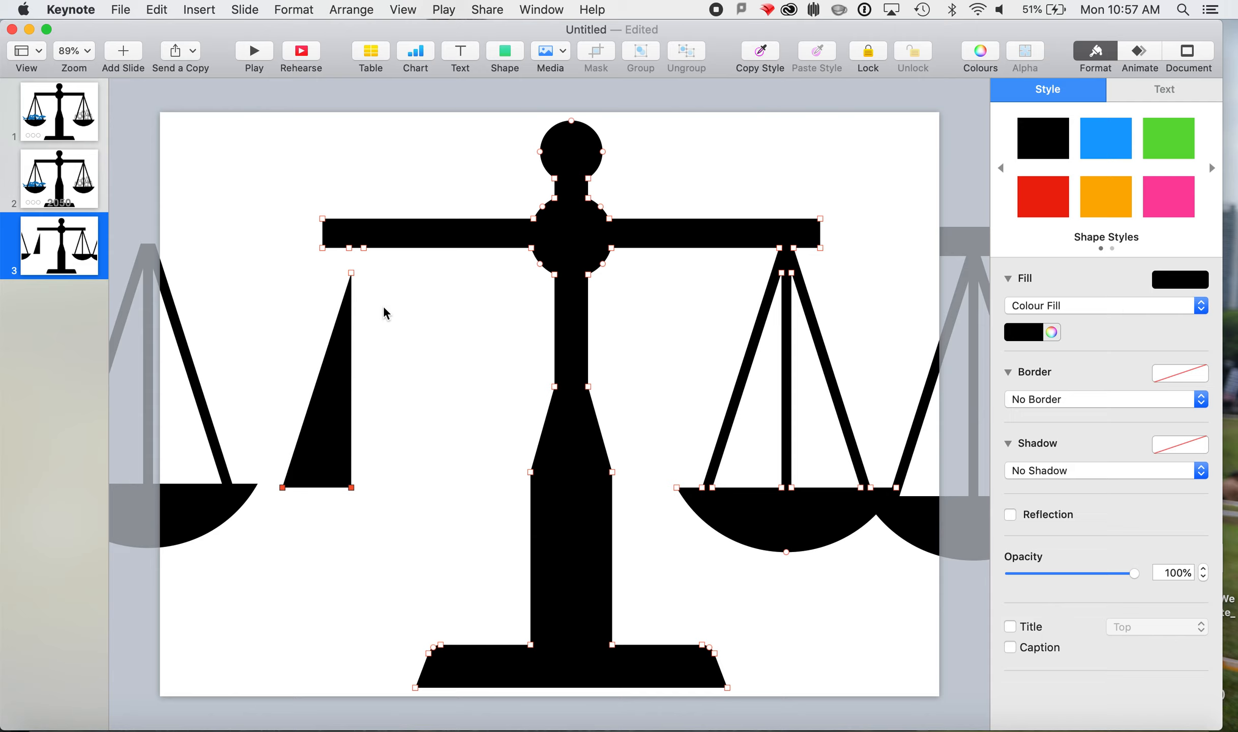
{"action": "left_click", "coordinate": [350, 273]}
{"action": "key", "text": "Delete"}
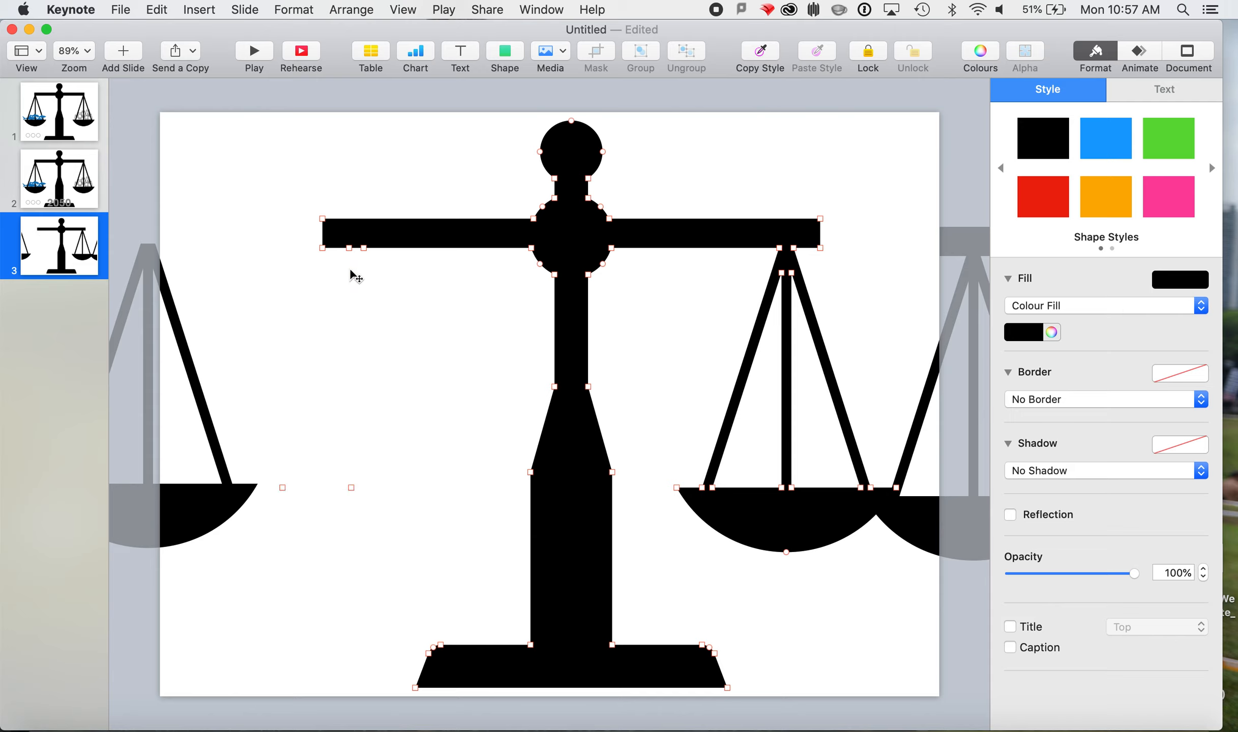
- Delete the points of the right pan and its hanging bars from the central scales shape
{"action": "left_click_drag", "start_coordinate": [727, 267], "coordinate": [921, 602]}
{"action": "key", "text": "Delete"}
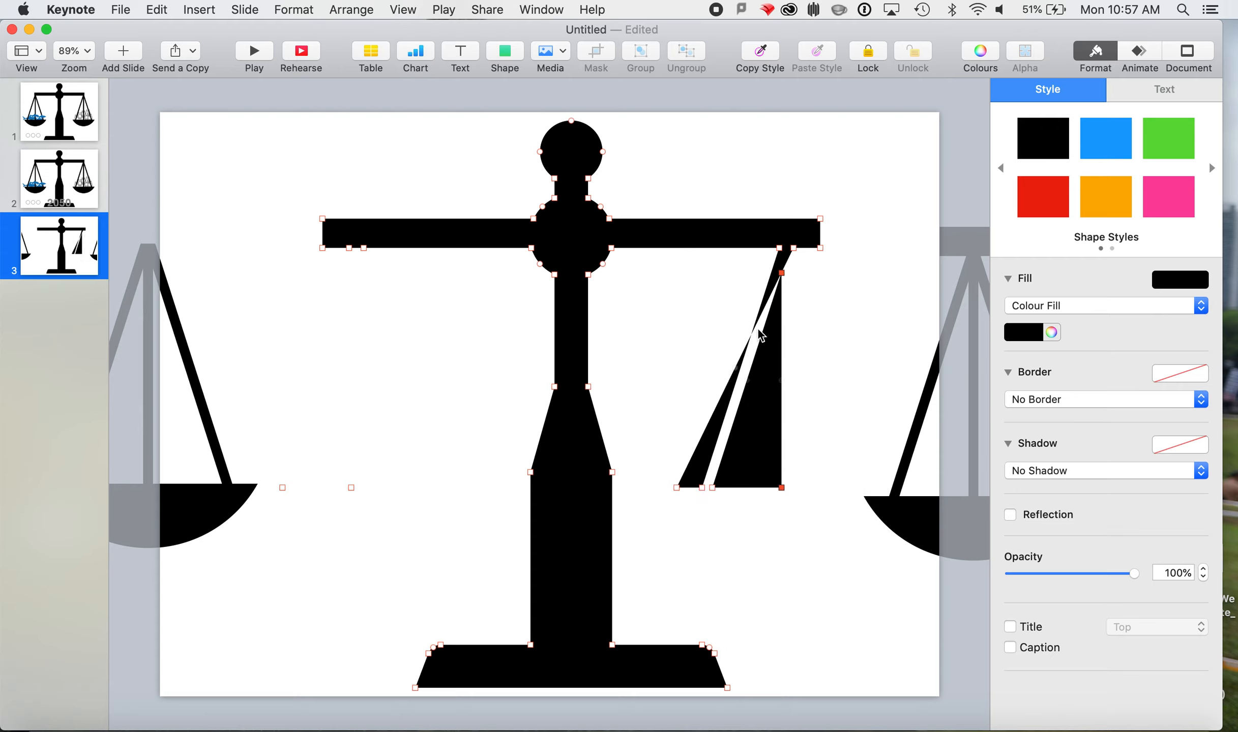
{"action": "left_click_drag", "start_coordinate": [715, 269], "coordinate": [834, 557]}
{"action": "key", "text": "Delete"}
{"action": "left_click_drag", "start_coordinate": [653, 396], "coordinate": [761, 532]}
{"action": "key", "text": "Delete"}
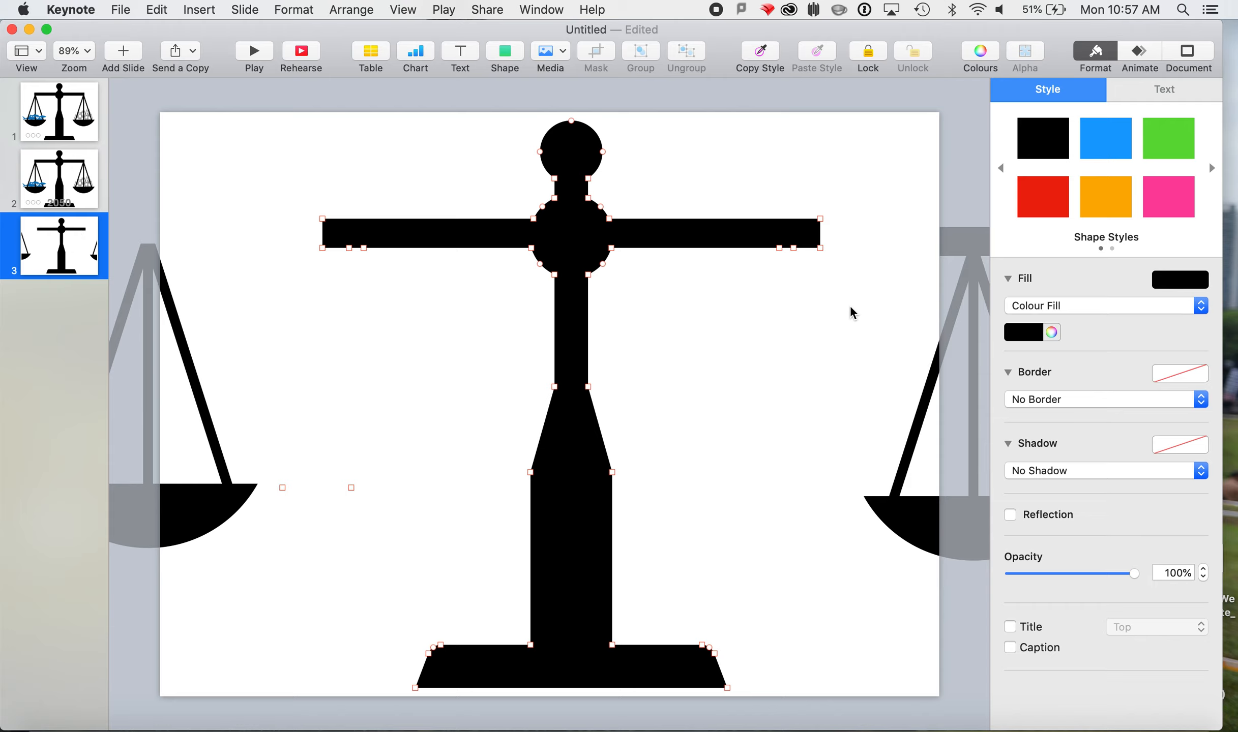
- Delete the end points of the beam's right and left arms so that only the column remains
{"action": "left_click_drag", "start_coordinate": [851, 307], "coordinate": [623, 169]}
{"action": "key", "text": "Delete"}
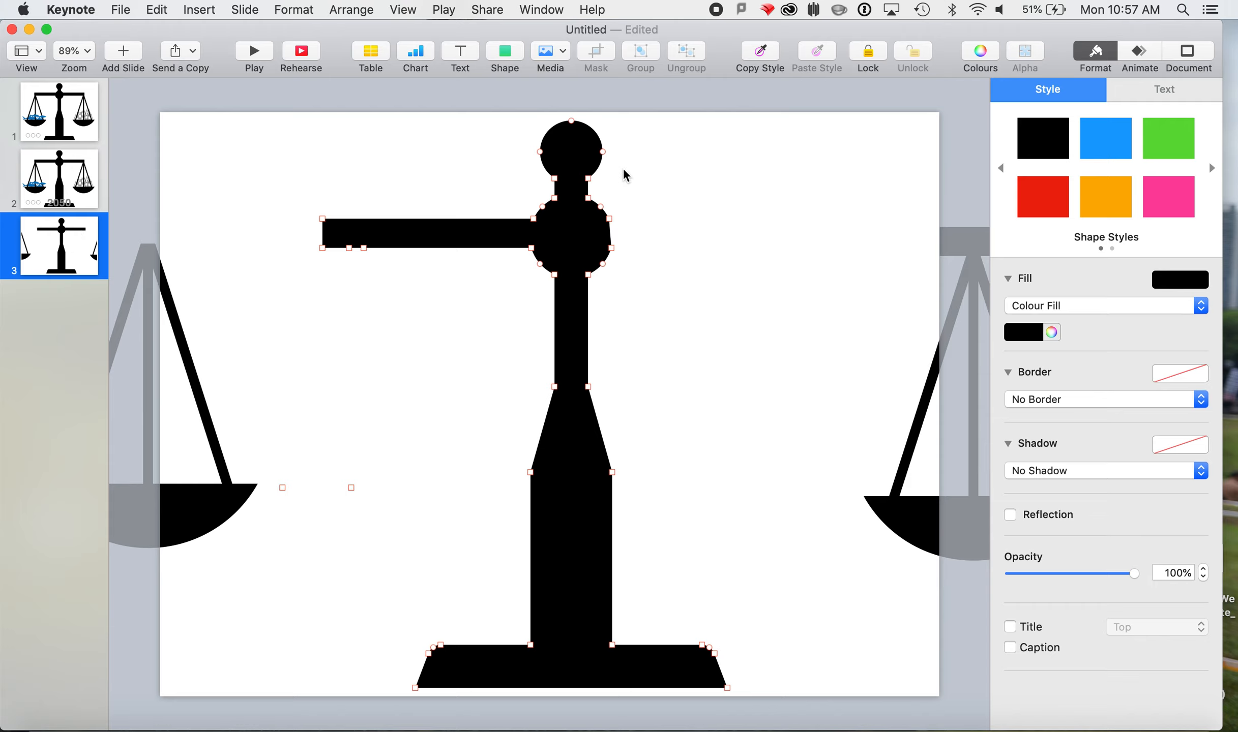
{"action": "left_click_drag", "start_coordinate": [305, 179], "coordinate": [429, 357]}
{"action": "key", "text": "Delete"}
{"action": "left_click", "coordinate": [677, 290]}
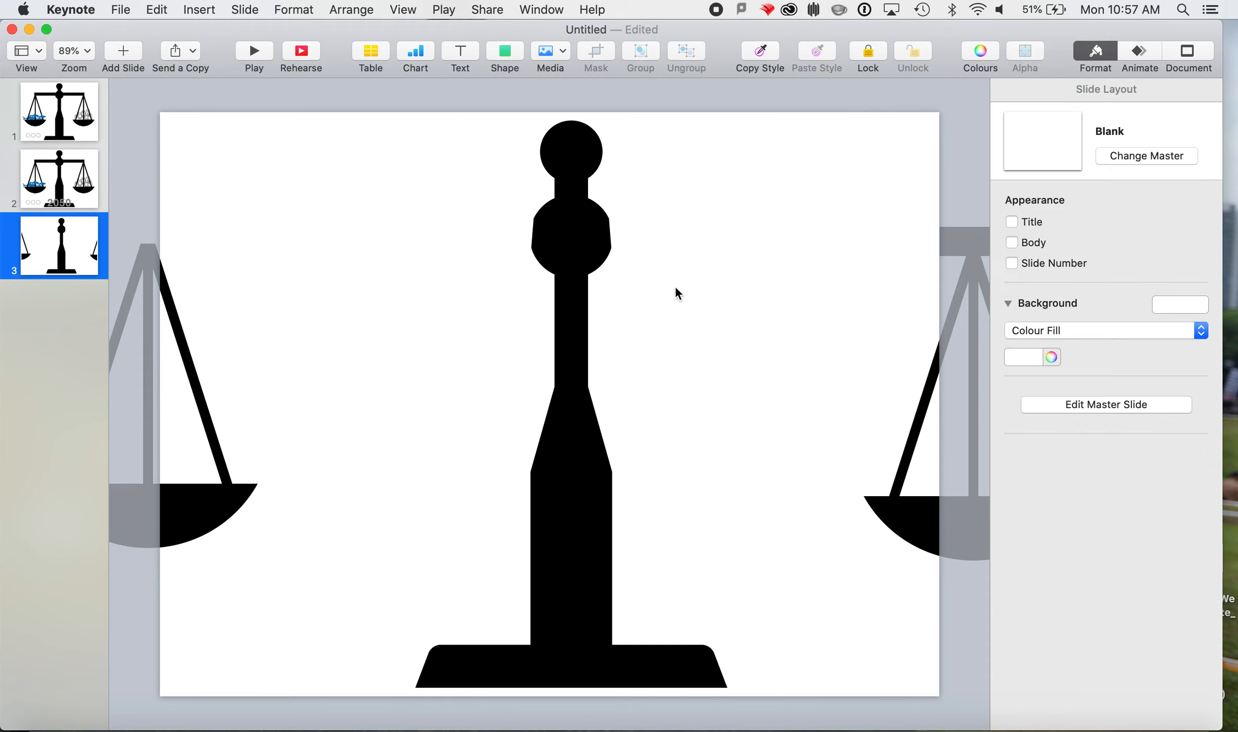
- Make the column shape editable and bulge both flattened sides of its large disc outward to round it
{"action": "left_click", "coordinate": [576, 240]}
{"action": "left_click_drag", "start_coordinate": [954, 233], "coordinate": [732, 243]}
{"action": "left_click", "coordinate": [556, 250]}
{"action": "right_click", "coordinate": [556, 251]}
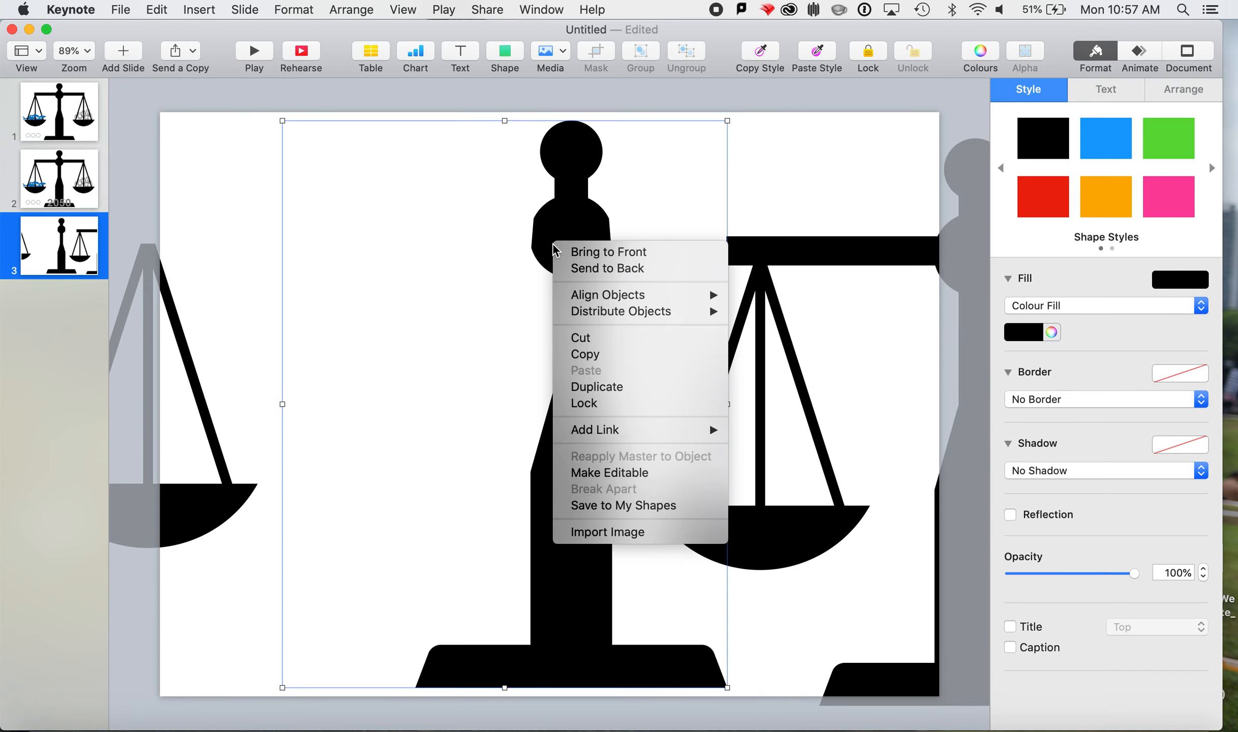
{"action": "left_click", "coordinate": [608, 472]}
{"action": "left_click_drag", "start_coordinate": [533, 233], "coordinate": [529, 234]}
{"action": "left_click", "coordinate": [612, 234]}
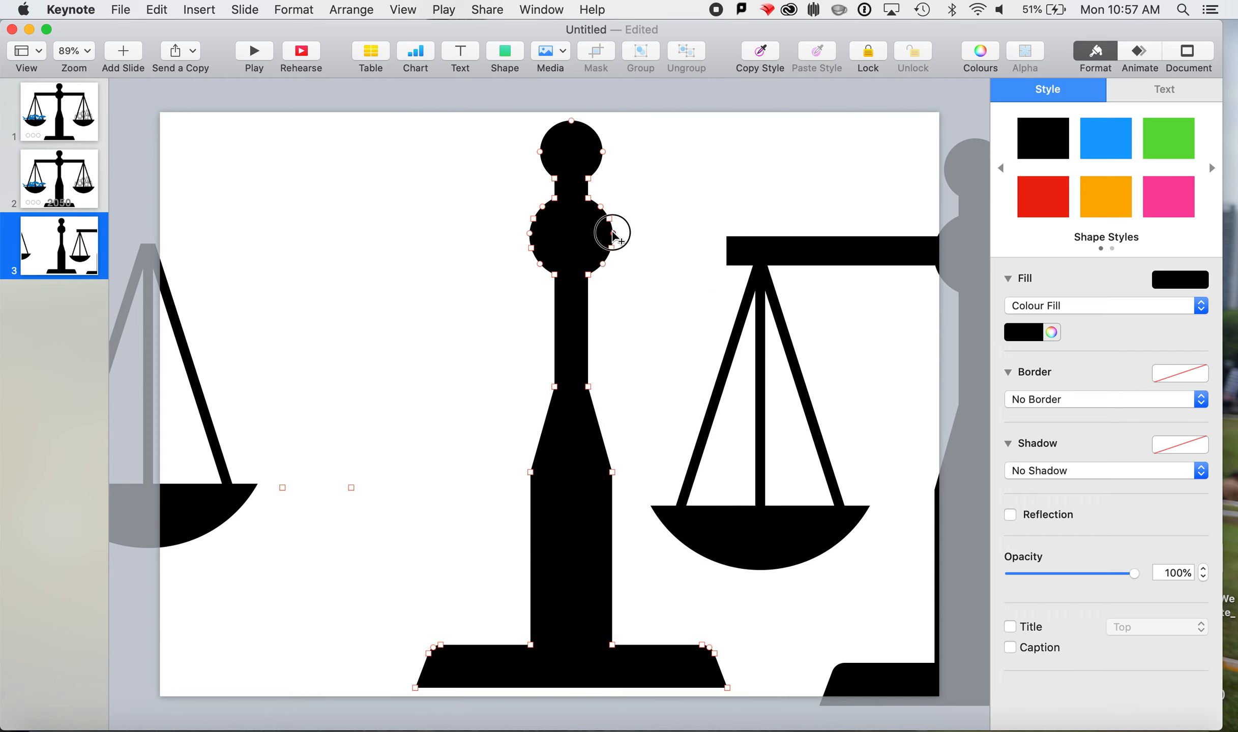
{"action": "left_click", "coordinate": [678, 223]}
- Move the spare full scales onto the slide and shift the column to the slide's left side
{"action": "left_click_drag", "start_coordinate": [842, 262], "coordinate": [343, 221]}
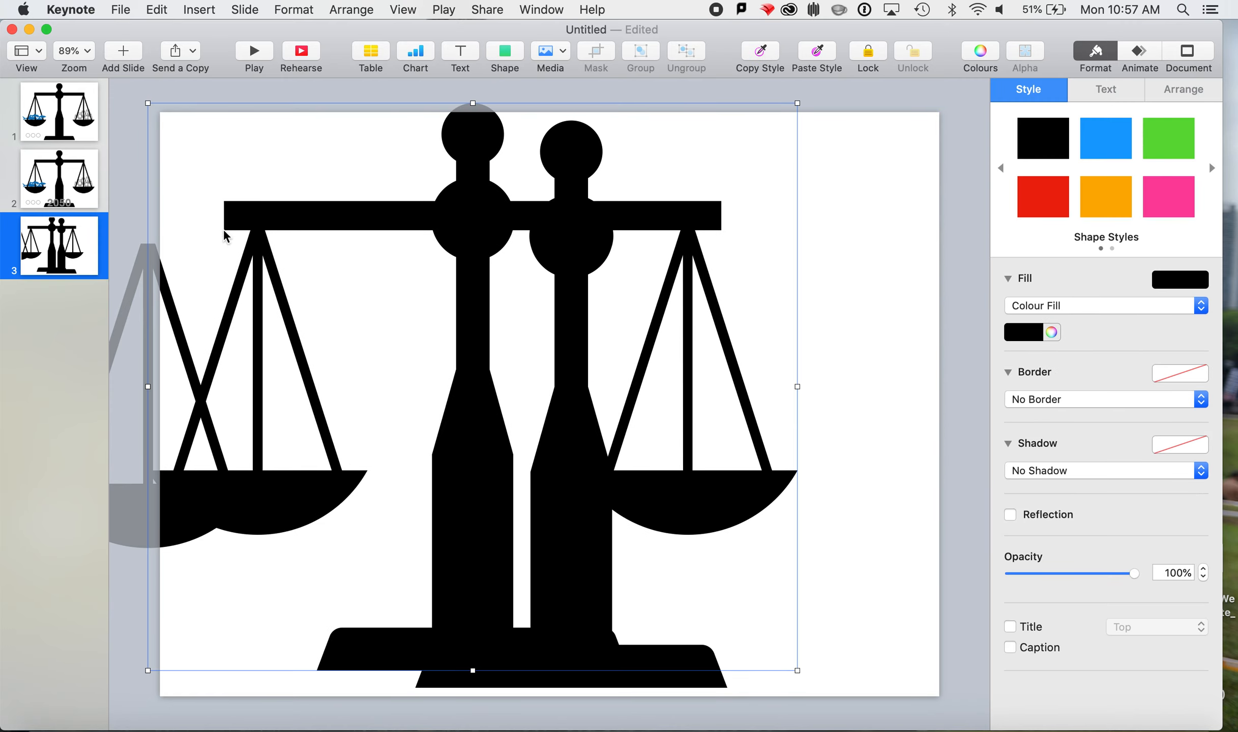
{"action": "left_click_drag", "start_coordinate": [631, 210], "coordinate": [895, 195]}
{"action": "left_click_drag", "start_coordinate": [578, 679], "coordinate": [235, 670]}
{"action": "left_click_drag", "start_coordinate": [777, 196], "coordinate": [665, 236]}
{"action": "right_click", "coordinate": [666, 238]}
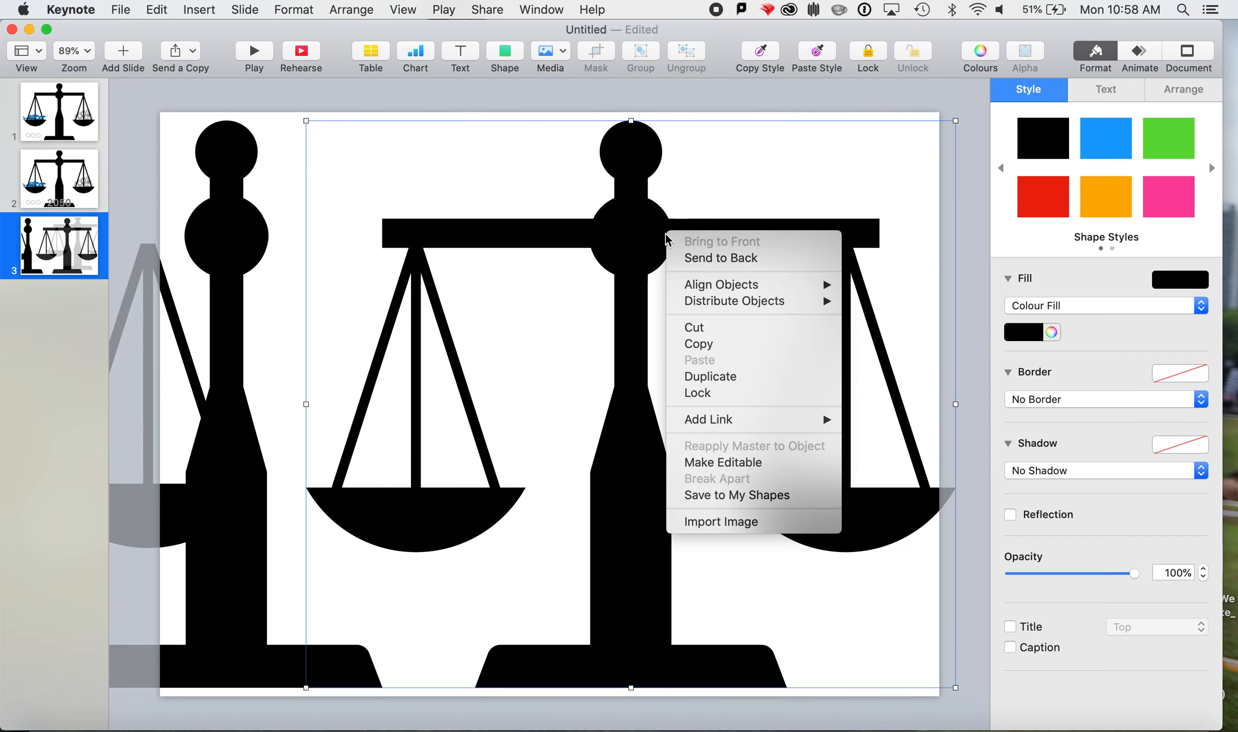
{"action": "left_click", "coordinate": [723, 462]}
{"action": "left_click_drag", "start_coordinate": [347, 163], "coordinate": [572, 595]}
{"action": "key", "text": "Delete"}
{"action": "left_click_drag", "start_coordinate": [517, 530], "coordinate": [280, 100]}
{"action": "key", "text": "Delete"}
{"action": "key", "text": "cmd+z"}
{"action": "key", "text": "cmd+z"}
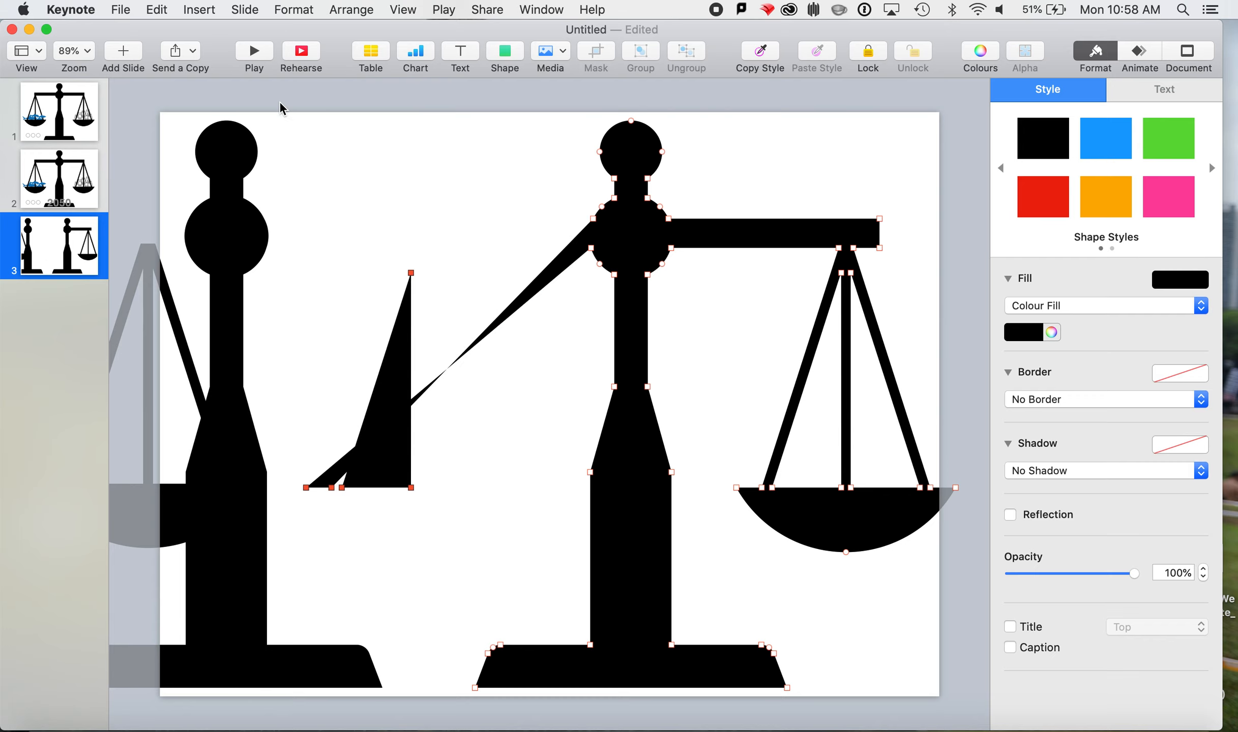
{"action": "left_click", "coordinate": [330, 332]}
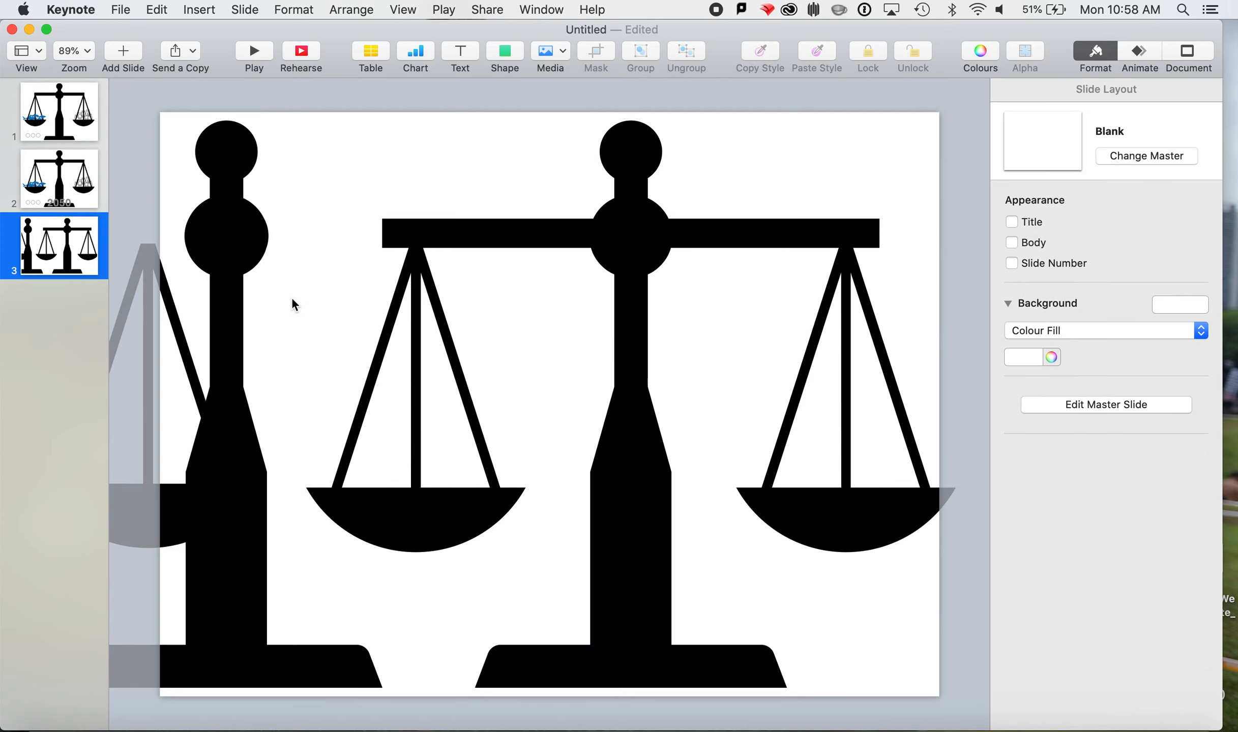
- Make the full scales shape editable and delete the points of both hanging pans
{"action": "right_click", "coordinate": [422, 244]}
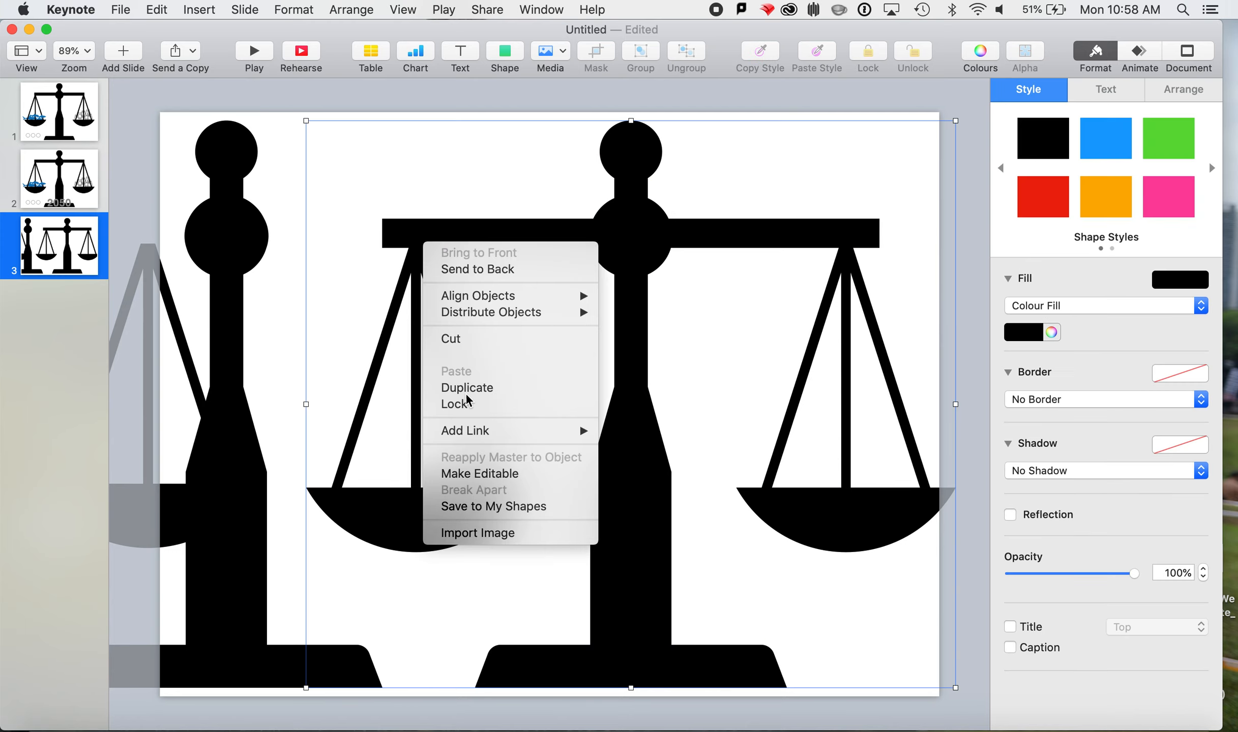
{"action": "left_click", "coordinate": [479, 475]}
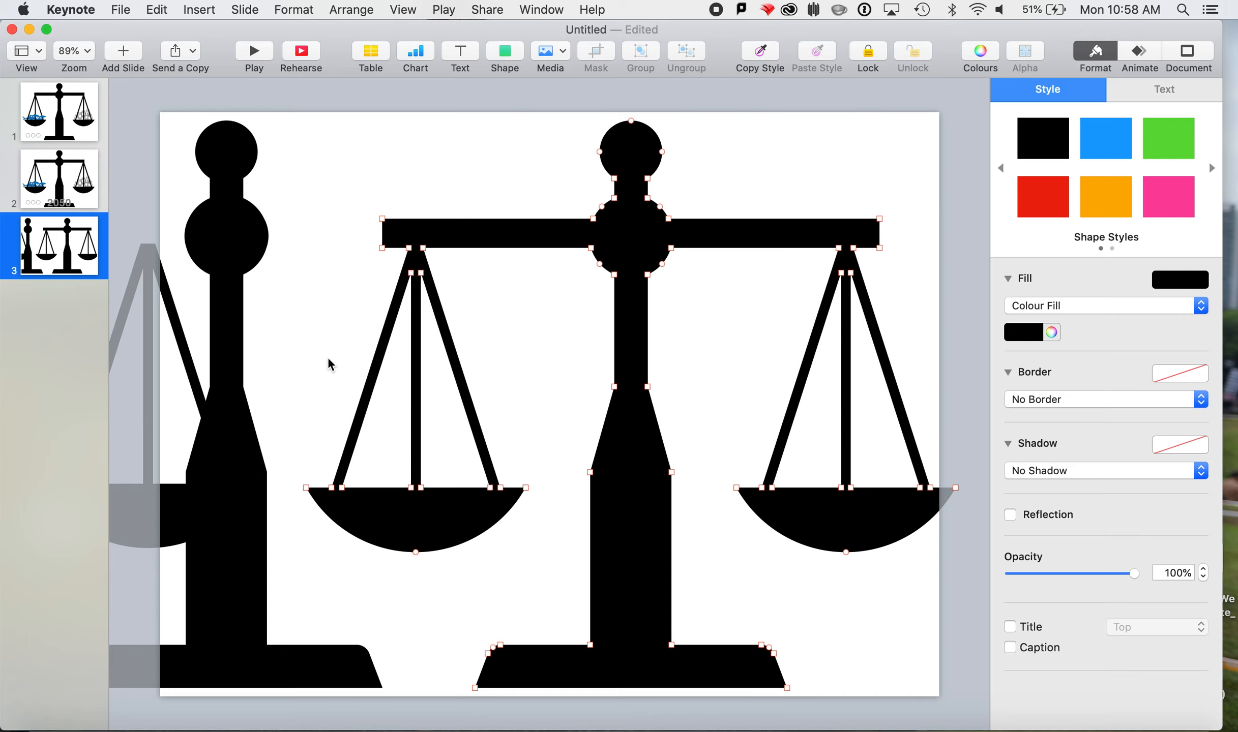
{"action": "left_click_drag", "start_coordinate": [285, 270], "coordinate": [568, 573]}
{"action": "key", "text": "Delete"}
{"action": "left_click_drag", "start_coordinate": [755, 265], "coordinate": [1005, 575]}
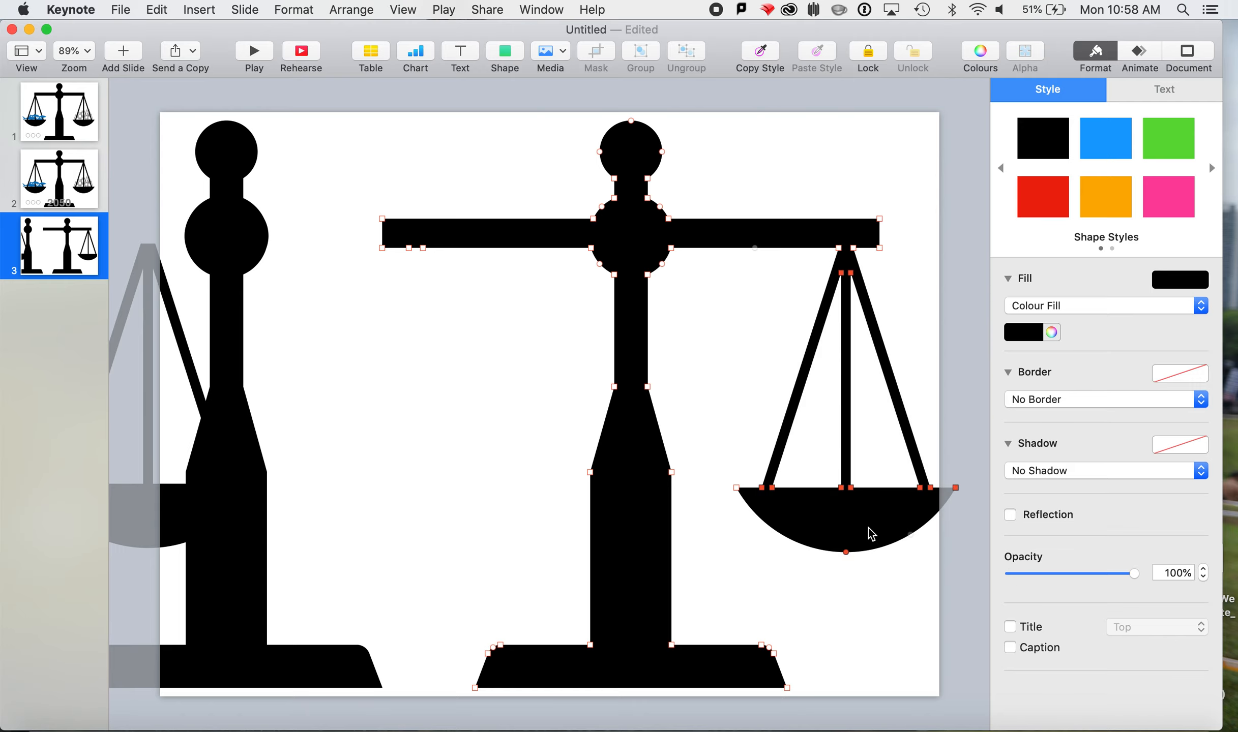
{"action": "key", "text": "Delete"}
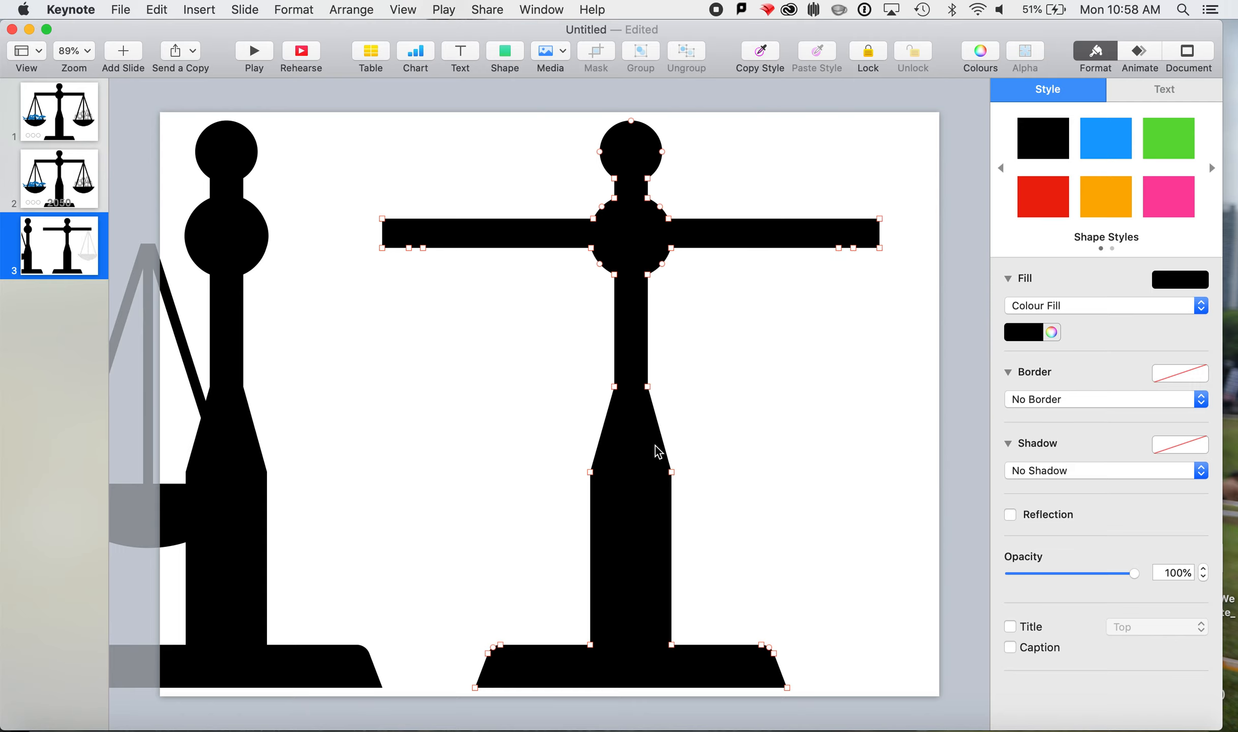
- Delete the points of the column, base and top knob so that only the horizontal beam remains
{"action": "left_click_drag", "start_coordinate": [514, 260], "coordinate": [832, 721]}
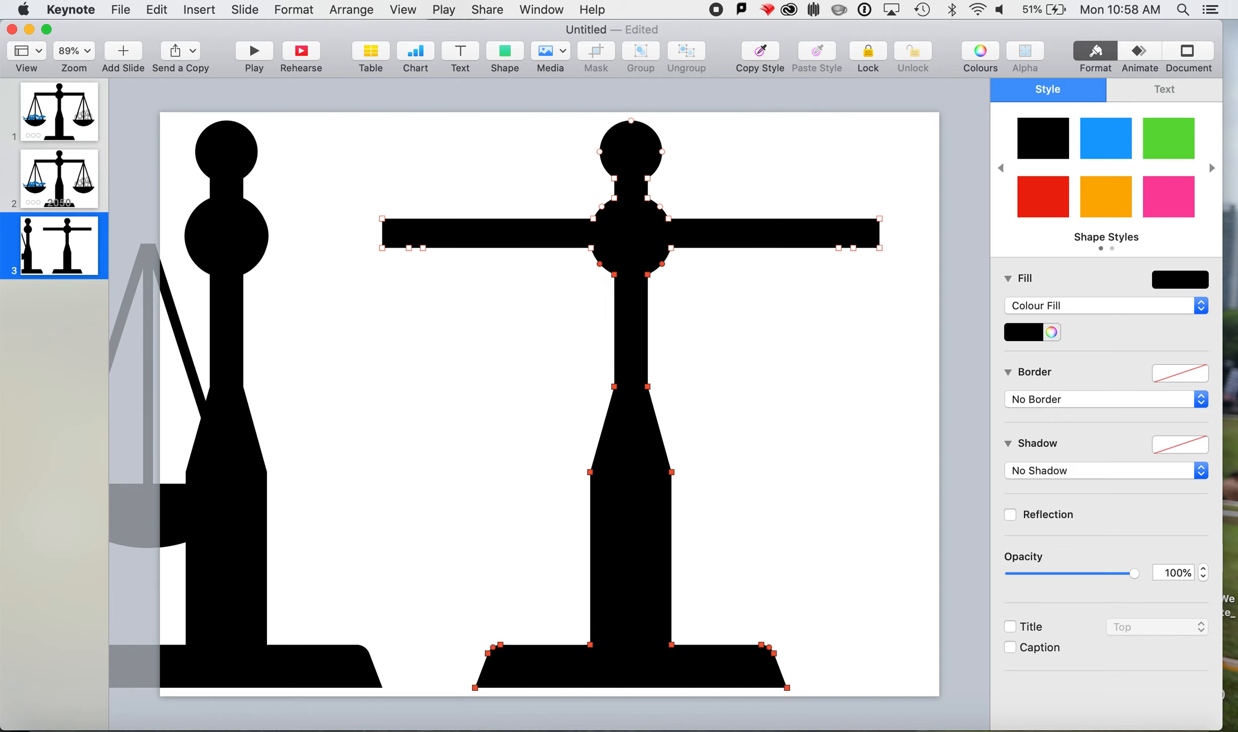
{"action": "key", "text": "Delete"}
{"action": "left_click_drag", "start_coordinate": [536, 95], "coordinate": [685, 213]}
{"action": "key", "text": "Delete"}
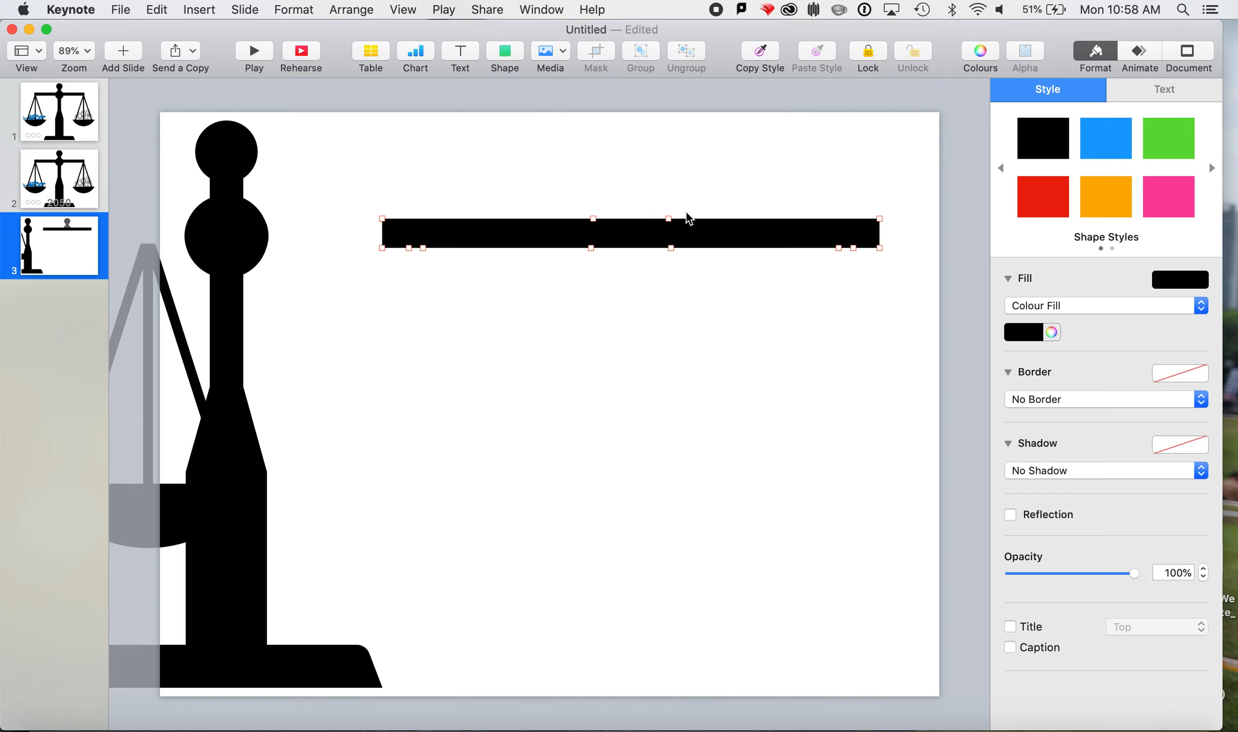
{"action": "key", "text": "Escape"}
- Centre the column on the slide, lay the beam across its large disc and hang the pan from the beam's left end
{"action": "left_click_drag", "start_coordinate": [229, 243], "coordinate": [530, 242]}
{"action": "left_click_drag", "start_coordinate": [729, 223], "coordinate": [654, 237]}
{"action": "left_click_drag", "start_coordinate": [221, 491], "coordinate": [386, 499]}
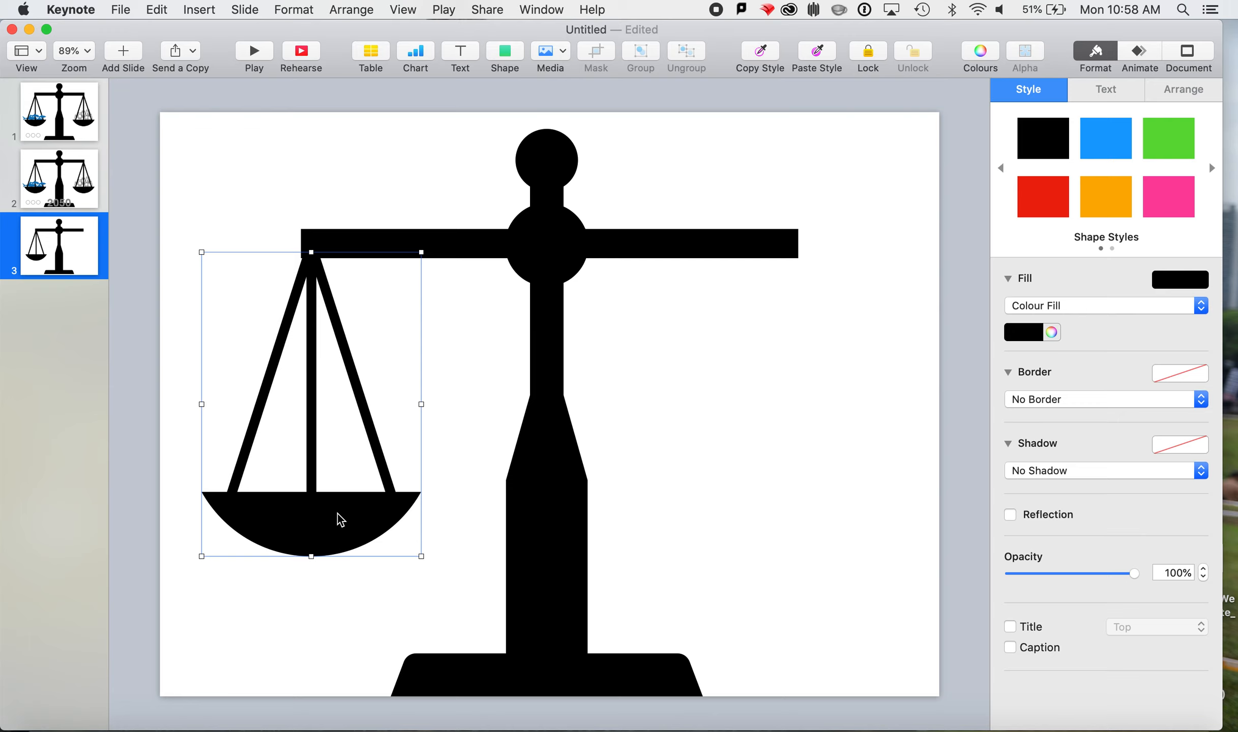
- Duplicate the hanging pan to the beam's right end and fine-tune the position of both pans
{"action": "left_click_drag", "start_coordinate": [338, 514], "coordinate": [817, 516]}
{"action": "mouse_move", "coordinate": [345, 547]}
{"action": "left_mouse_down"}
{"action": "mouse_move", "coordinate": [326, 539]}
{"action": "mouse_move", "coordinate": [336, 544]}
{"action": "left_mouse_up"}
{"action": "left_click_drag", "start_coordinate": [773, 542], "coordinate": [775, 550]}
{"action": "left_click", "coordinate": [783, 611]}
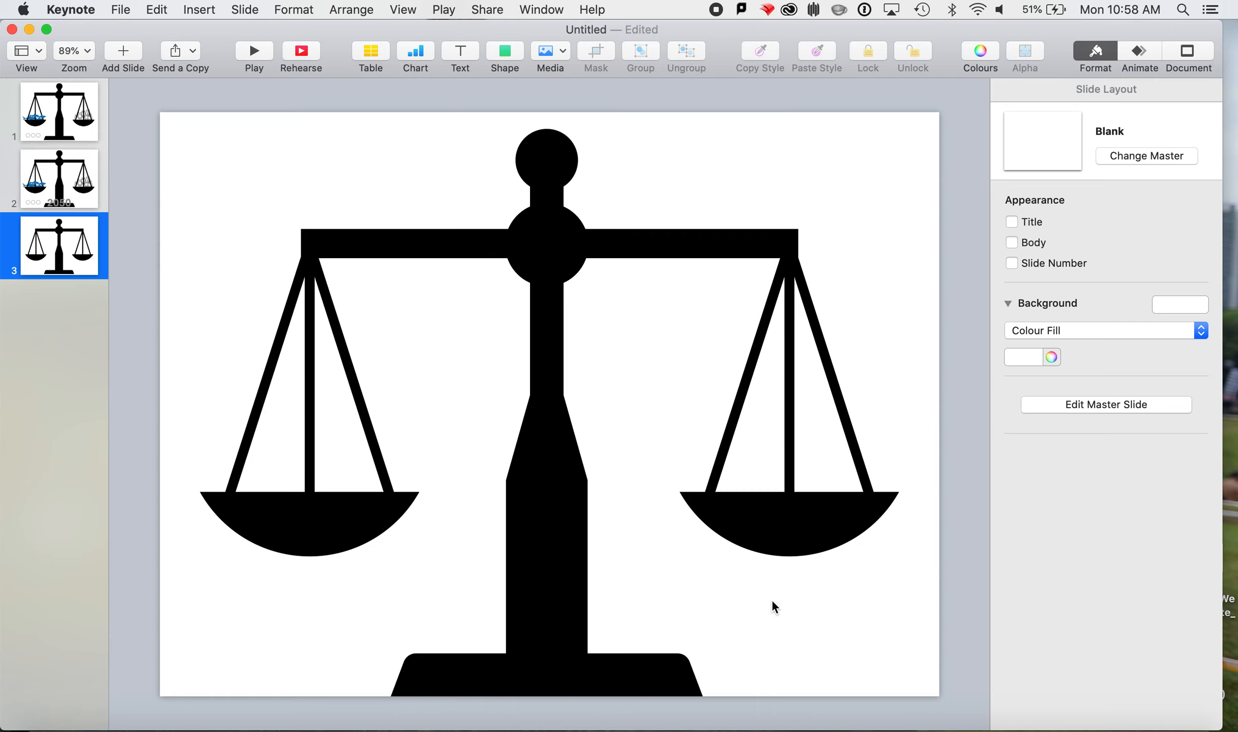
- Select the blue fish shapes on slide 1 and try to copy them onto slide 3
{"action": "left_click", "coordinate": [71, 107]}
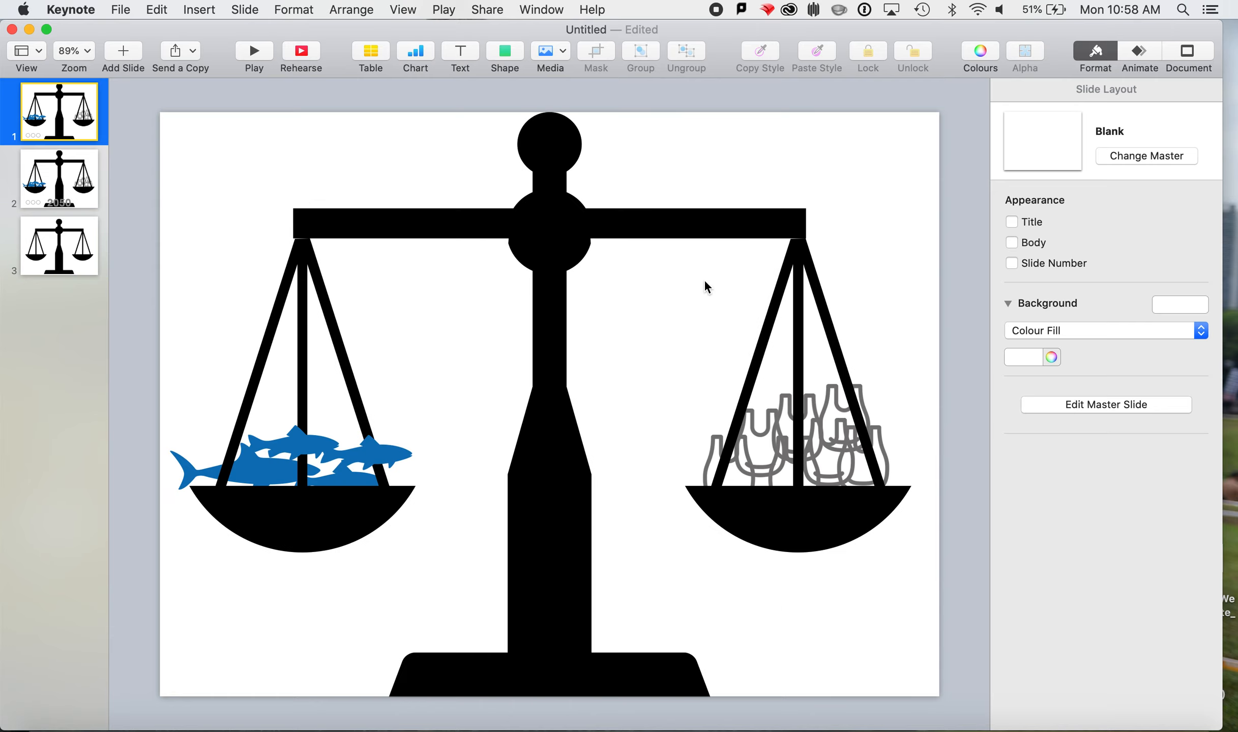
{"action": "left_click", "coordinate": [667, 226]}
{"action": "left_click", "coordinate": [775, 301]}
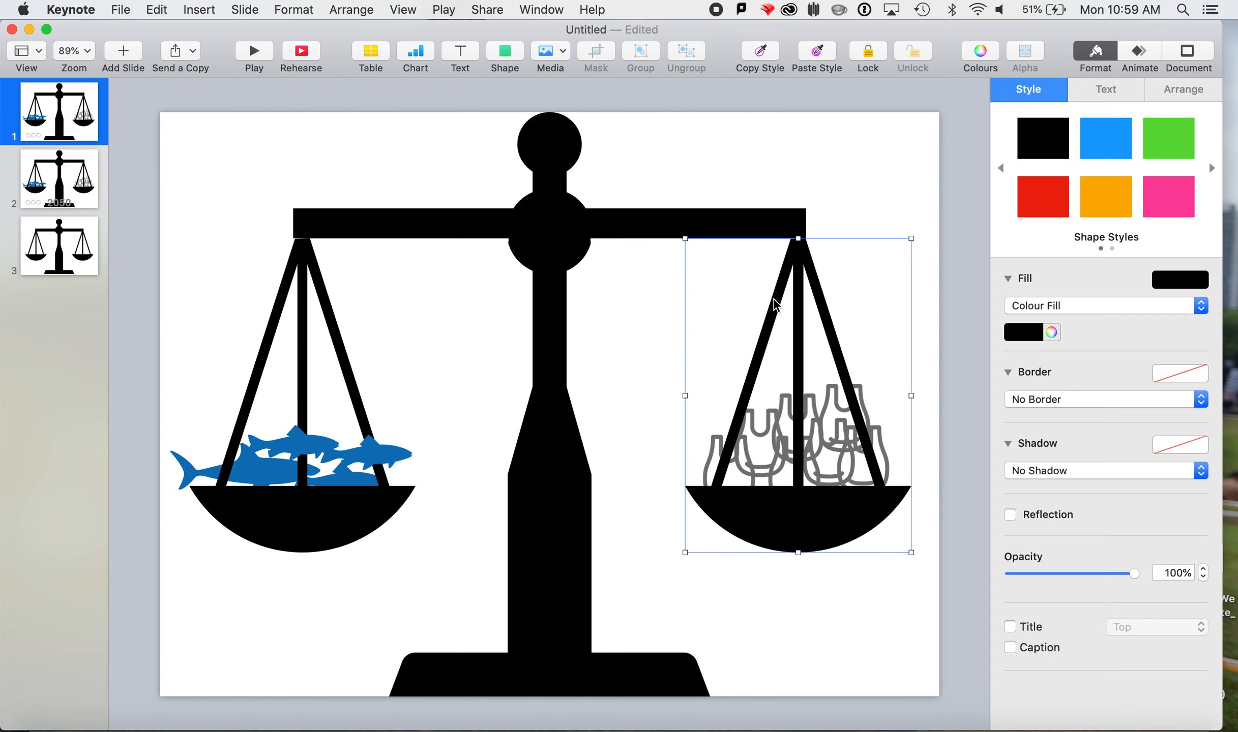
{"action": "left_click", "coordinate": [350, 368]}
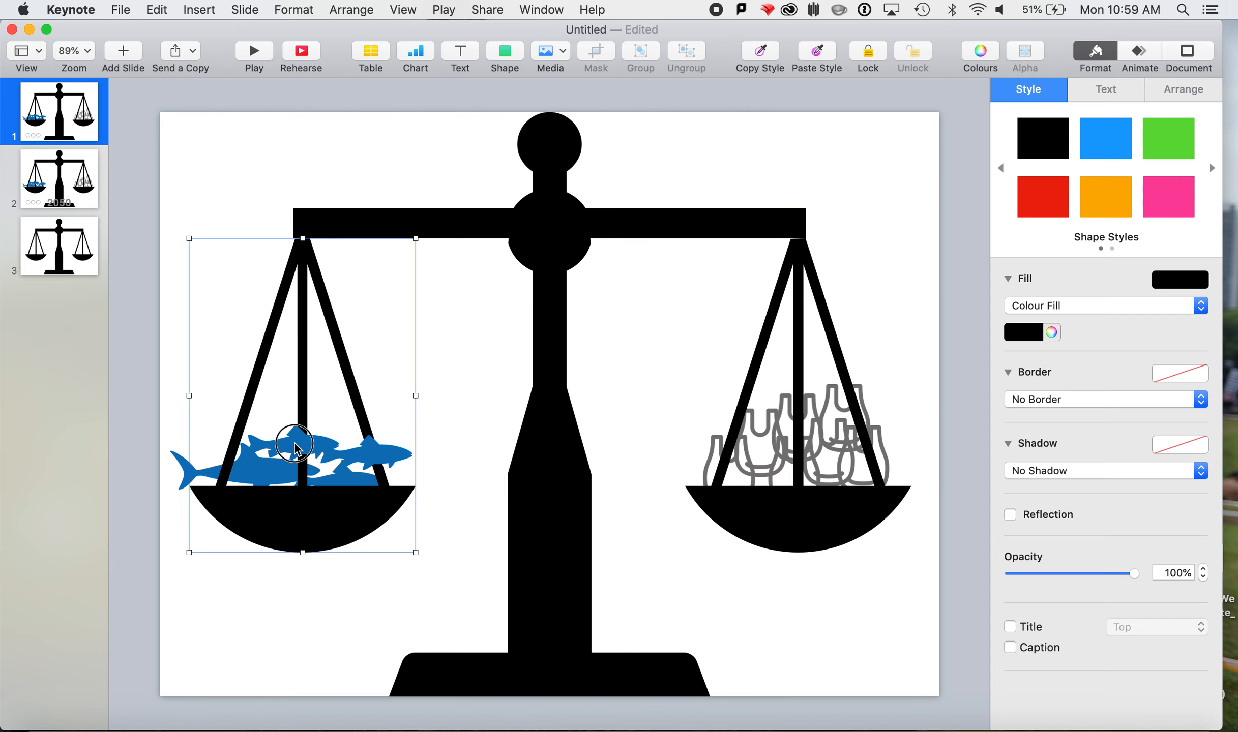
{"action": "left_click", "coordinate": [282, 466]}
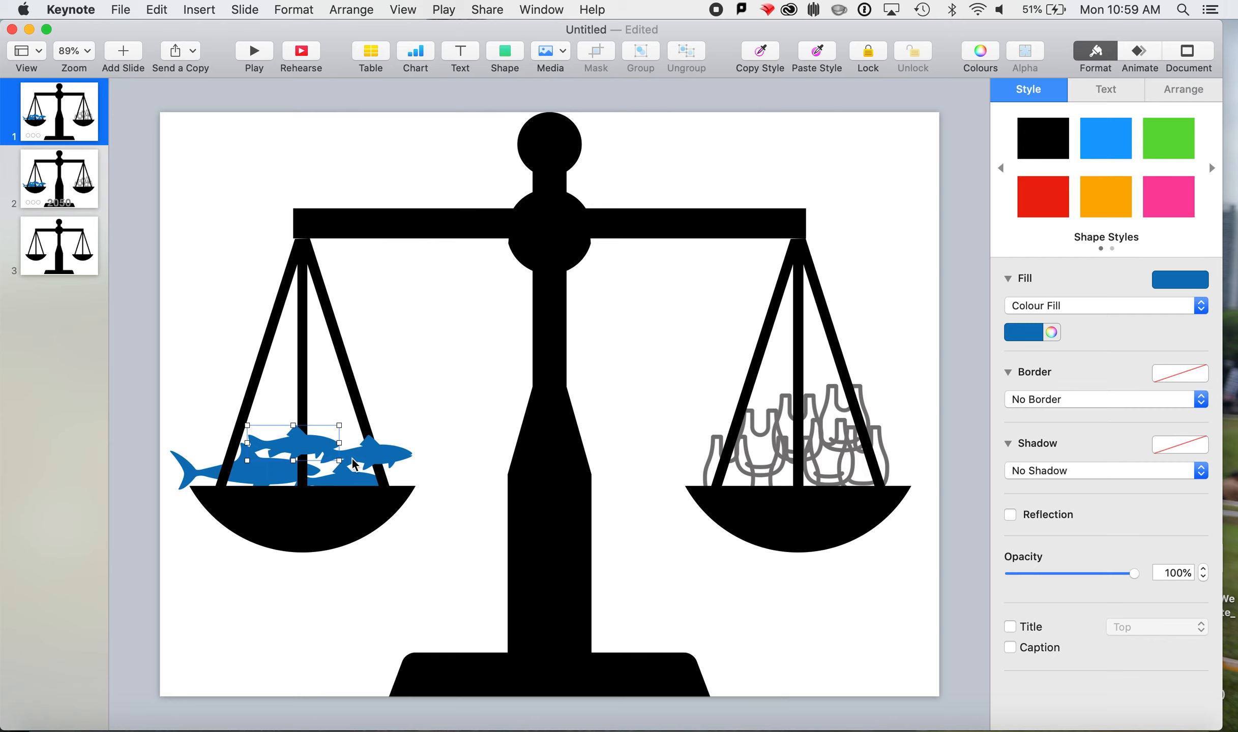
{"action": "left_click", "coordinate": [355, 464], "text": "shift"}
{"action": "left_click", "coordinate": [345, 487], "text": "shift"}
{"action": "left_click", "coordinate": [261, 471], "text": "shift"}
{"action": "left_click", "coordinate": [62, 253]}
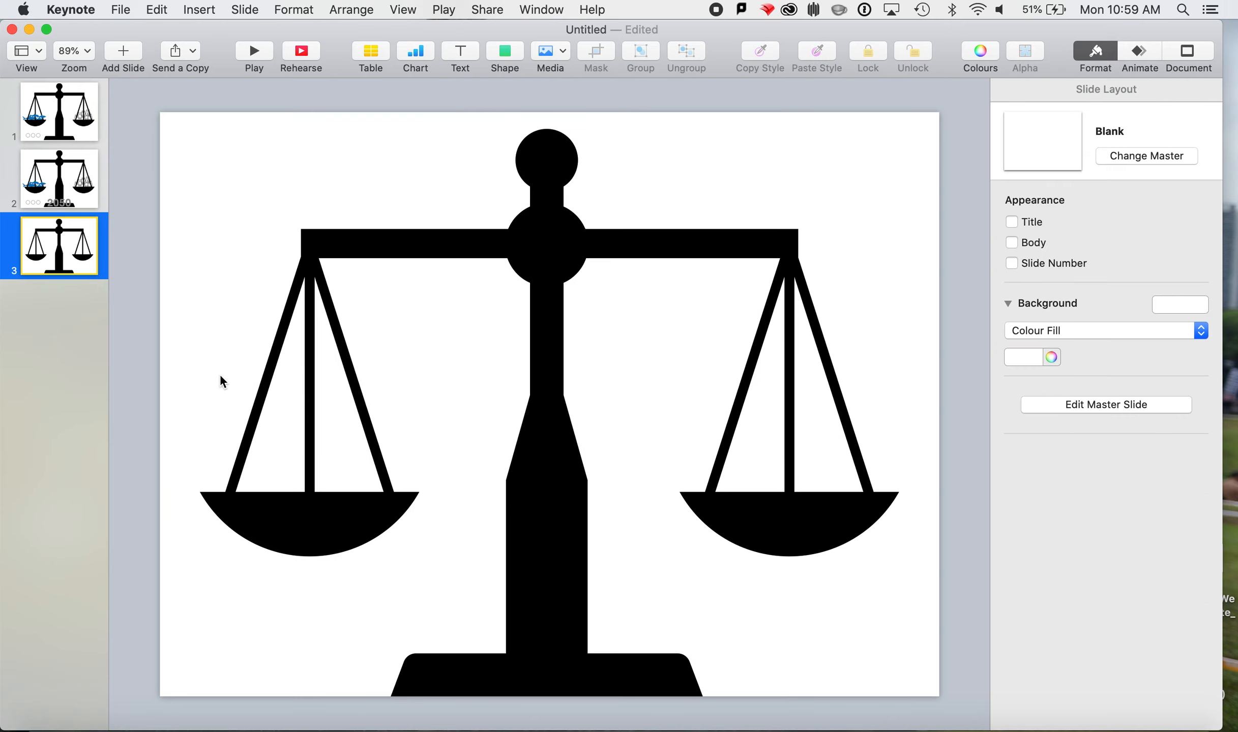
{"action": "key", "text": "super+v"}
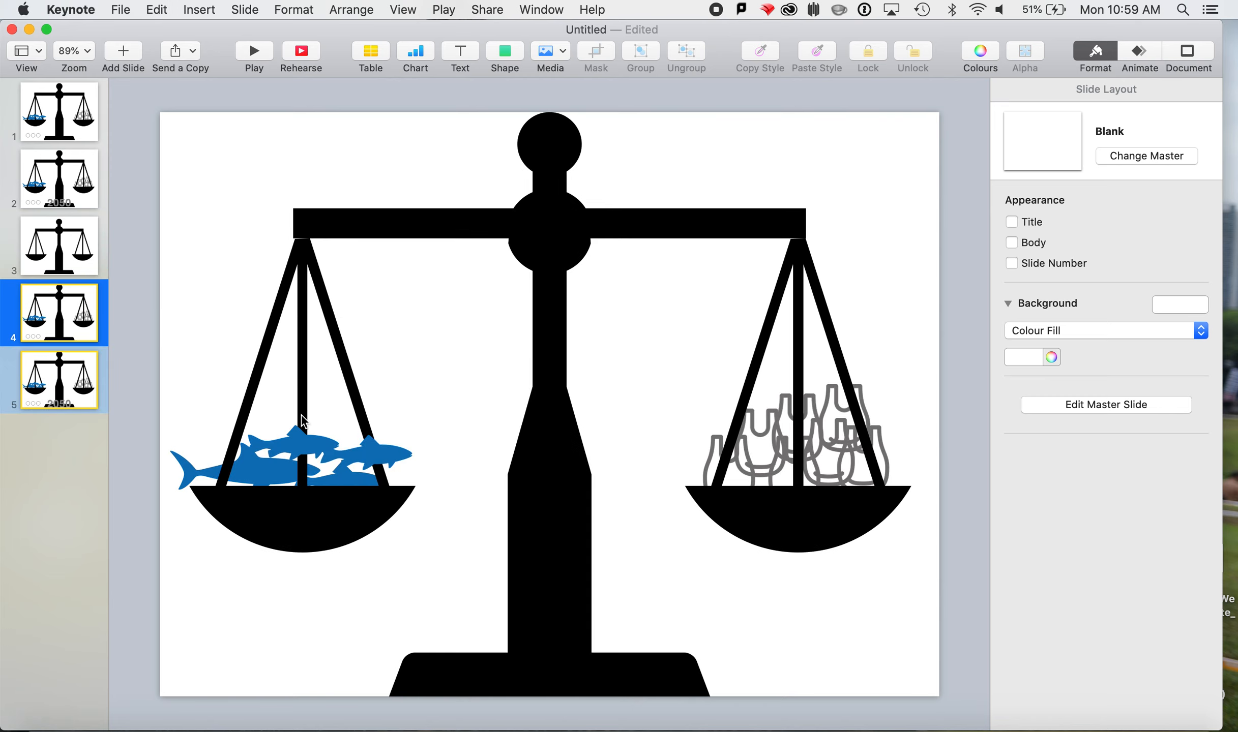
- Undo the pasted duplicate slides, and copy the shark and the rightmost fish from slide 1 onto slide 3
{"action": "key", "text": "super+z"}
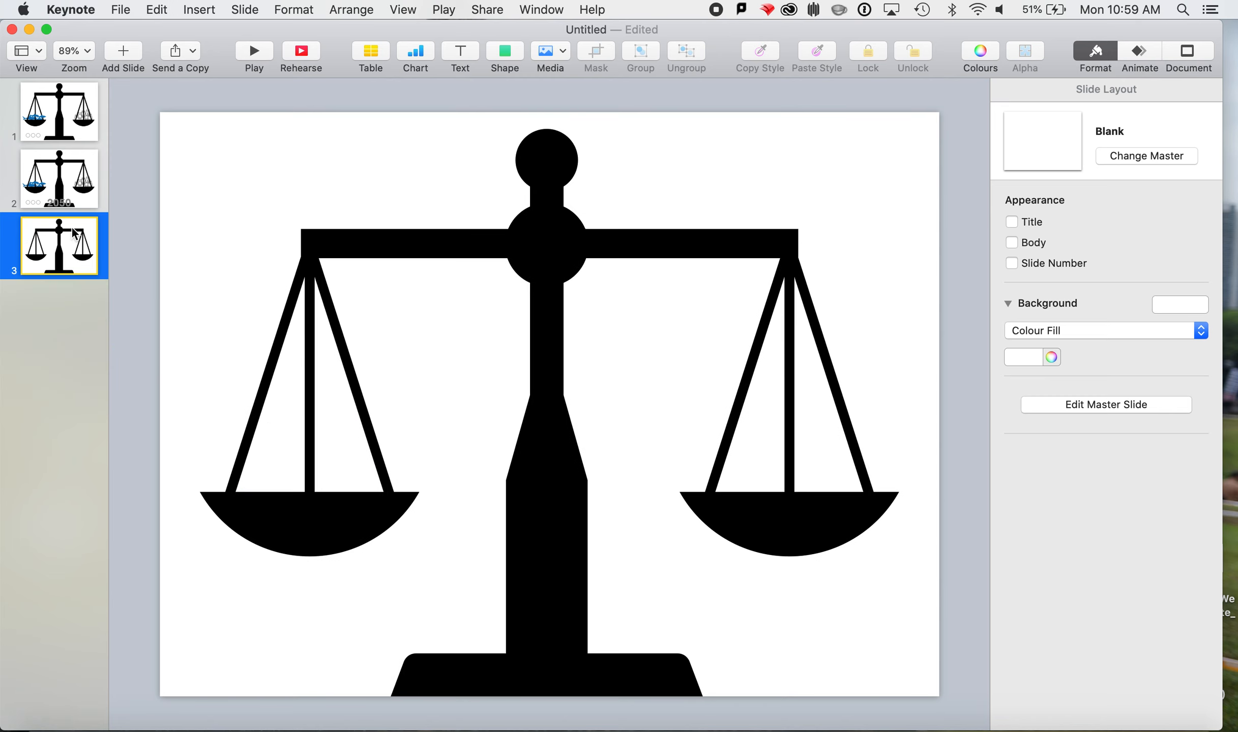
{"action": "left_click", "coordinate": [62, 126]}
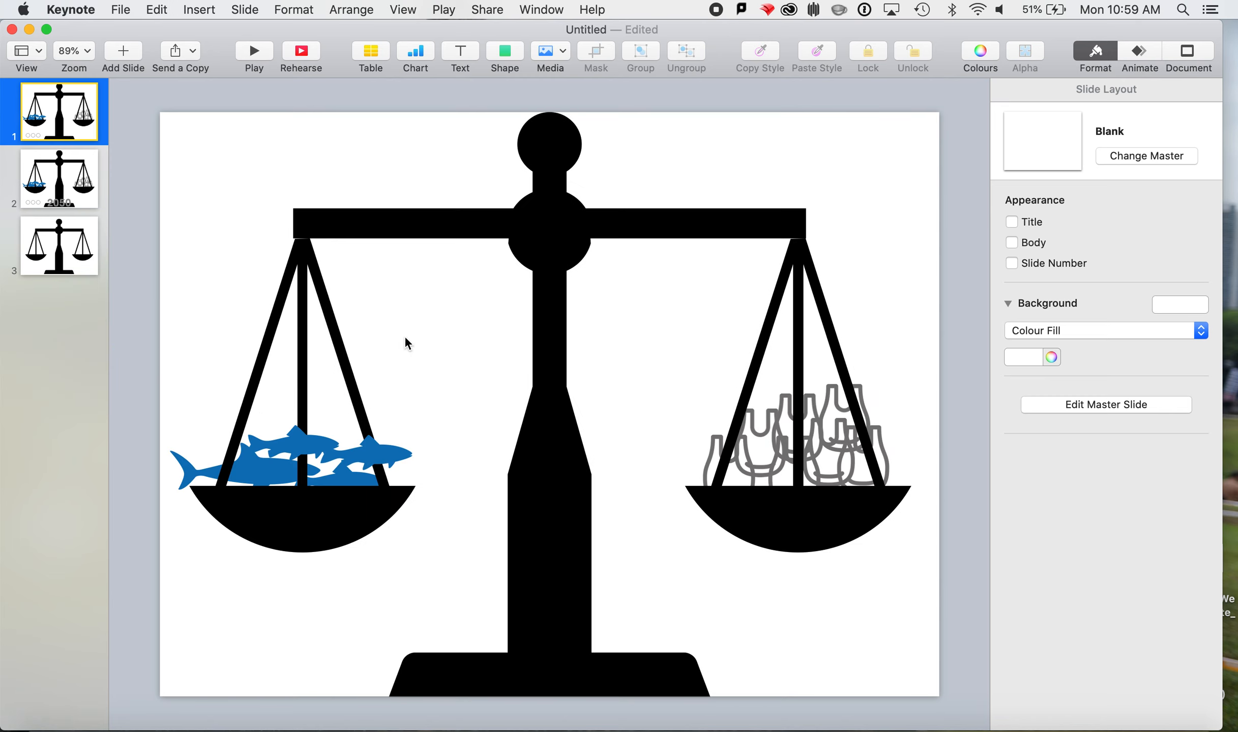
{"action": "left_click", "coordinate": [384, 460]}
{"action": "left_click", "coordinate": [273, 475], "text": "shift"}
{"action": "left_click", "coordinate": [92, 269]}
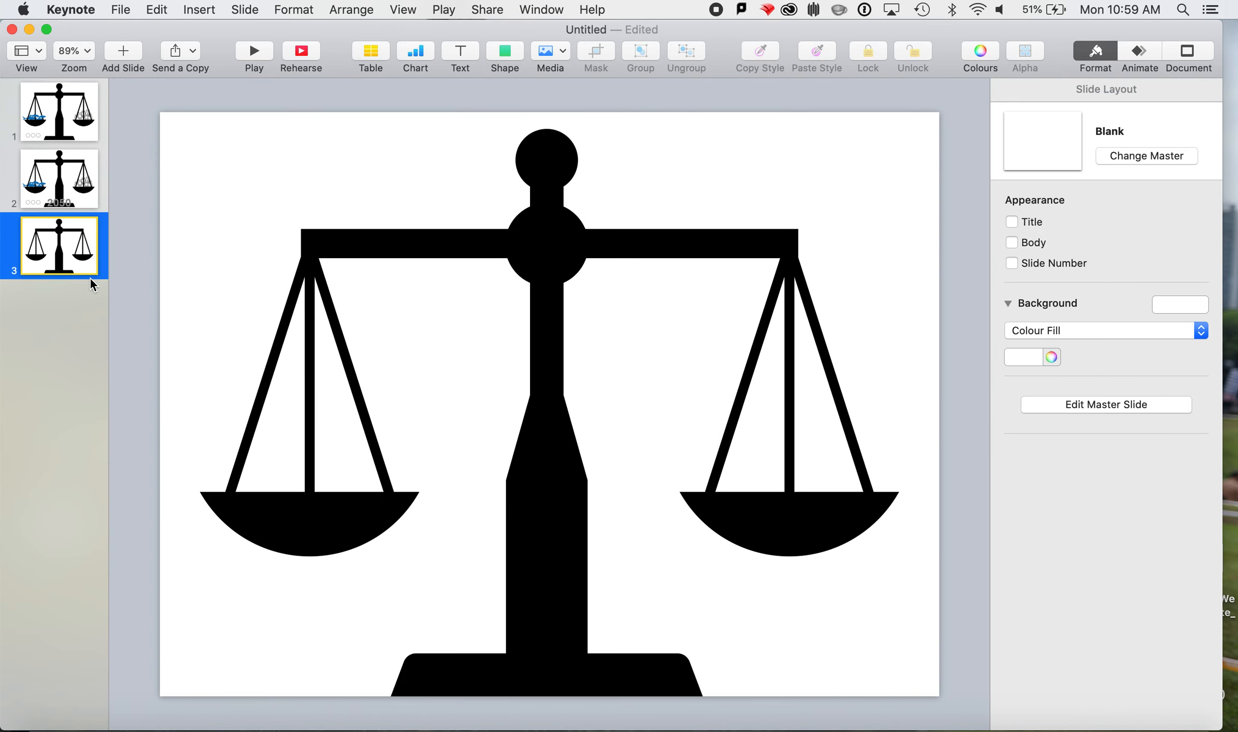
{"action": "key", "text": "super+v"}
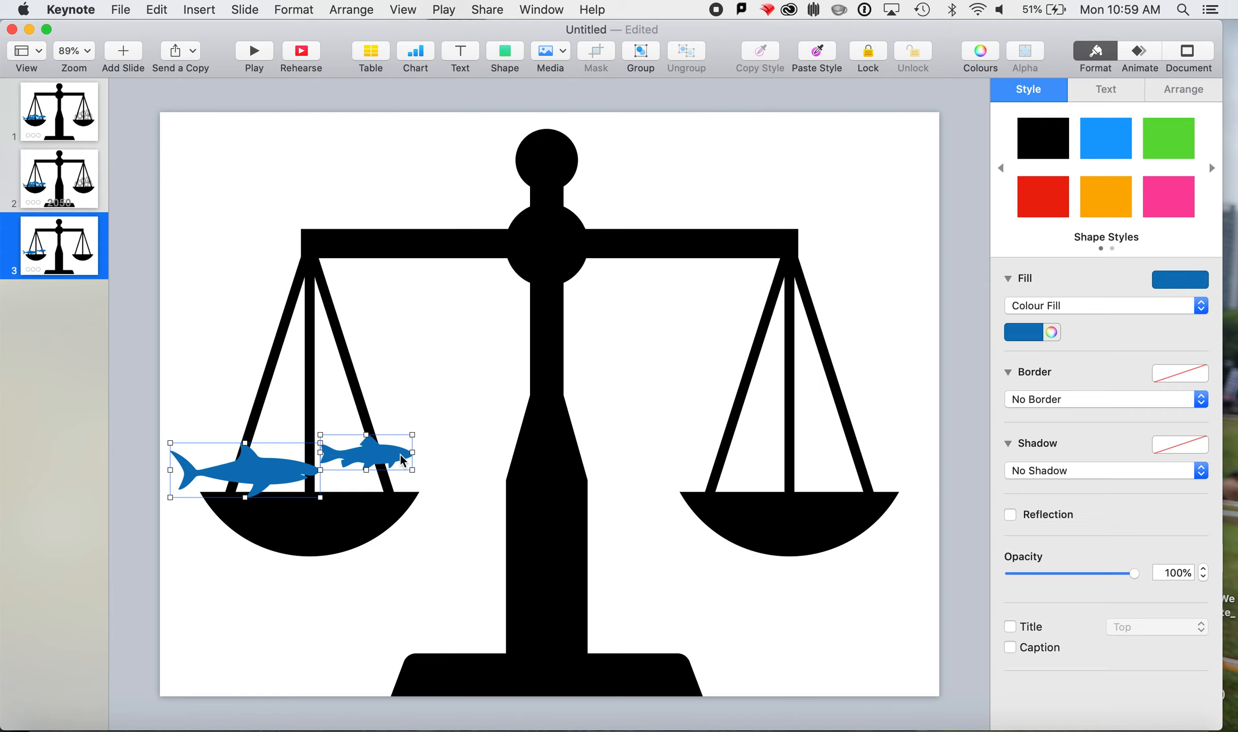
- Examine the build order of slide 3, checking the Drop build settings of the shark and the fish
{"action": "left_click", "coordinate": [1141, 54]}
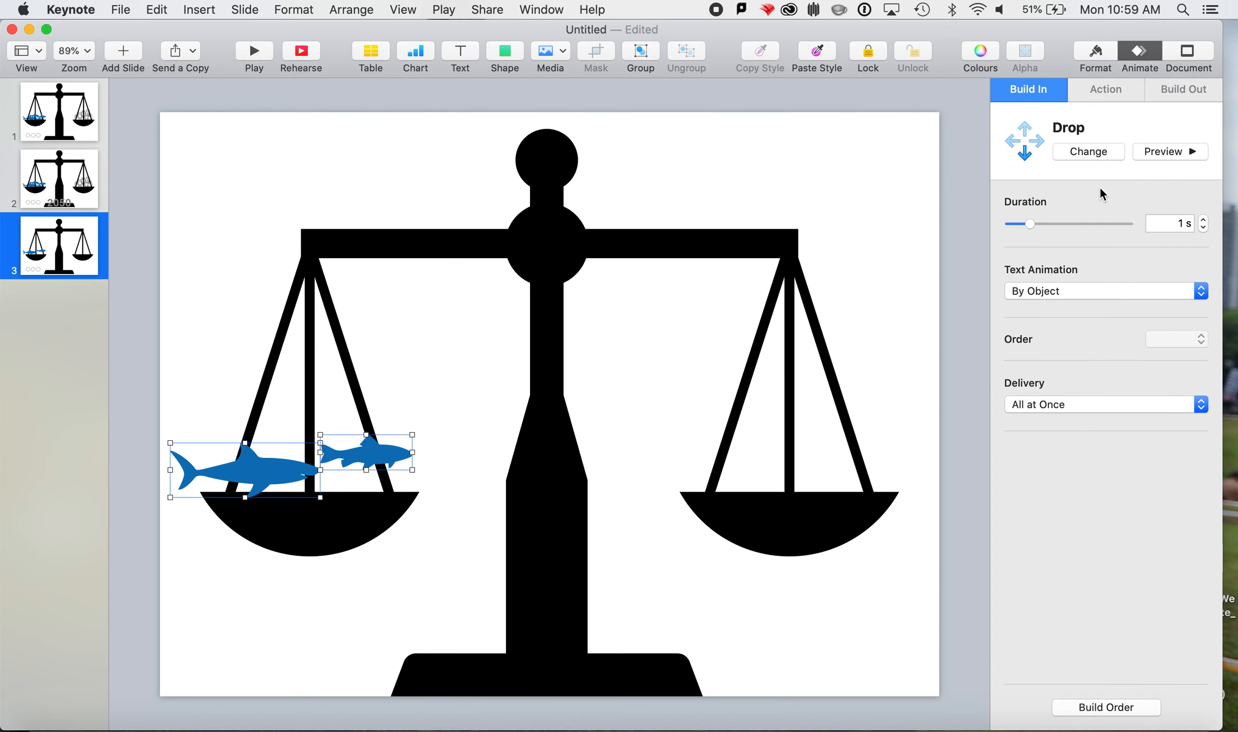
{"action": "left_click", "coordinate": [1094, 710]}
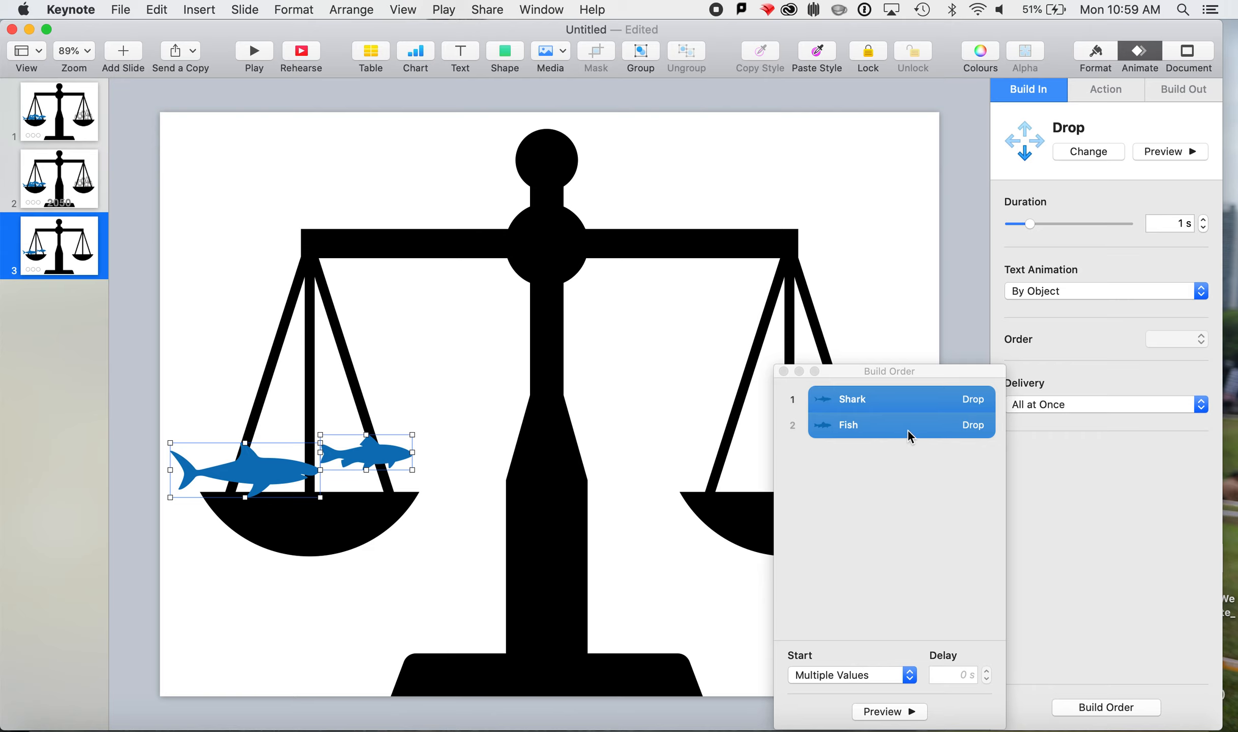
{"action": "left_click", "coordinate": [898, 402]}
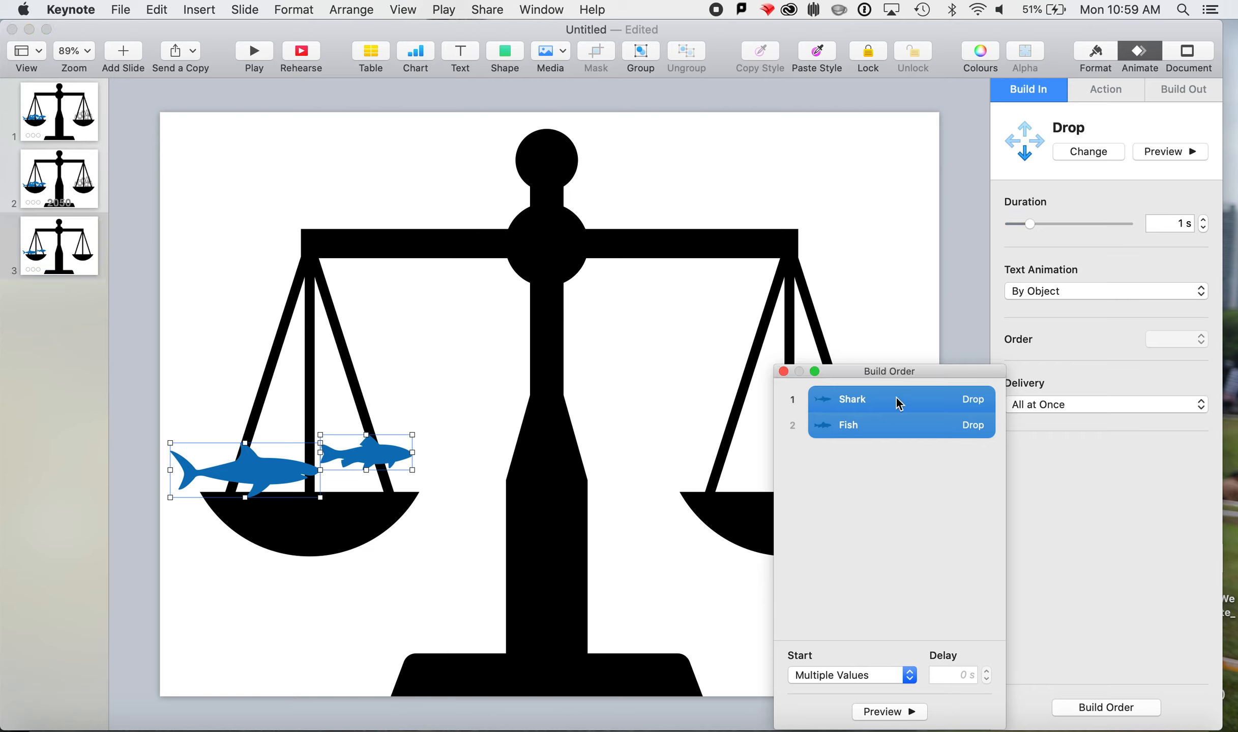
{"action": "left_click", "coordinate": [909, 435]}
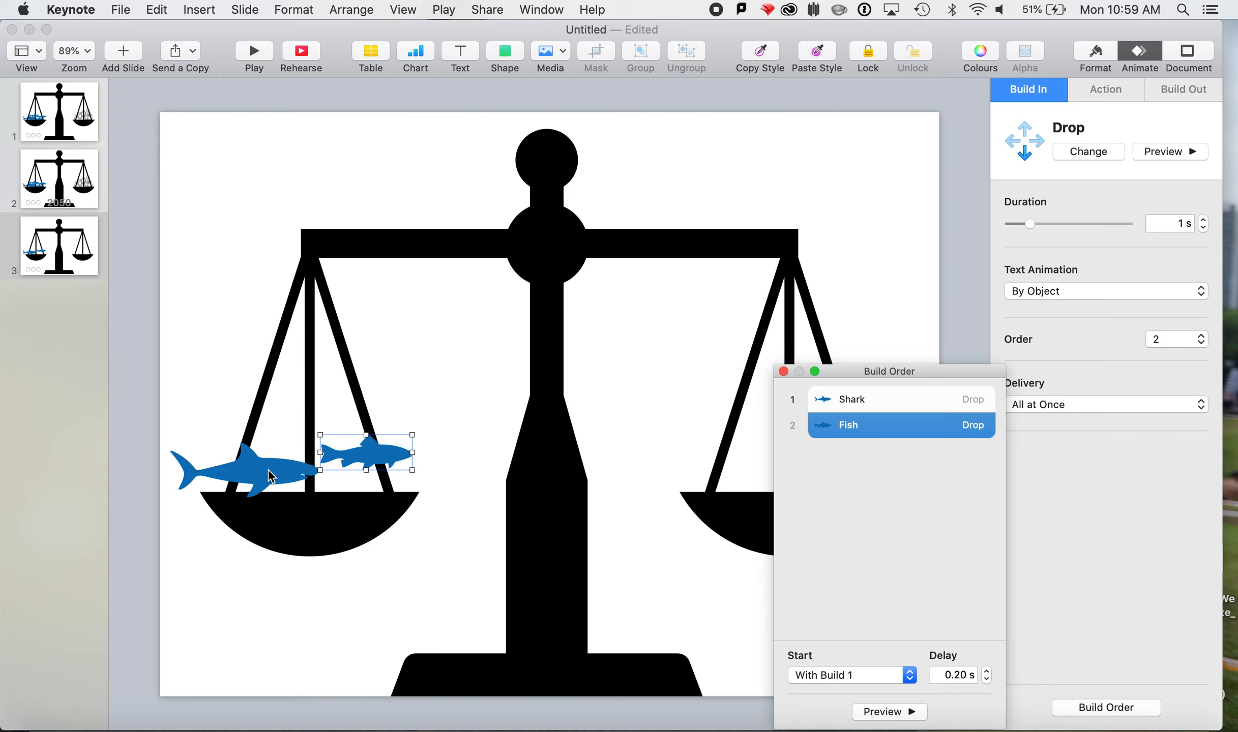
- Lower the shark and the fish onto the left pan and bring that pan to the front
{"action": "left_click_drag", "start_coordinate": [268, 470], "coordinate": [271, 495]}
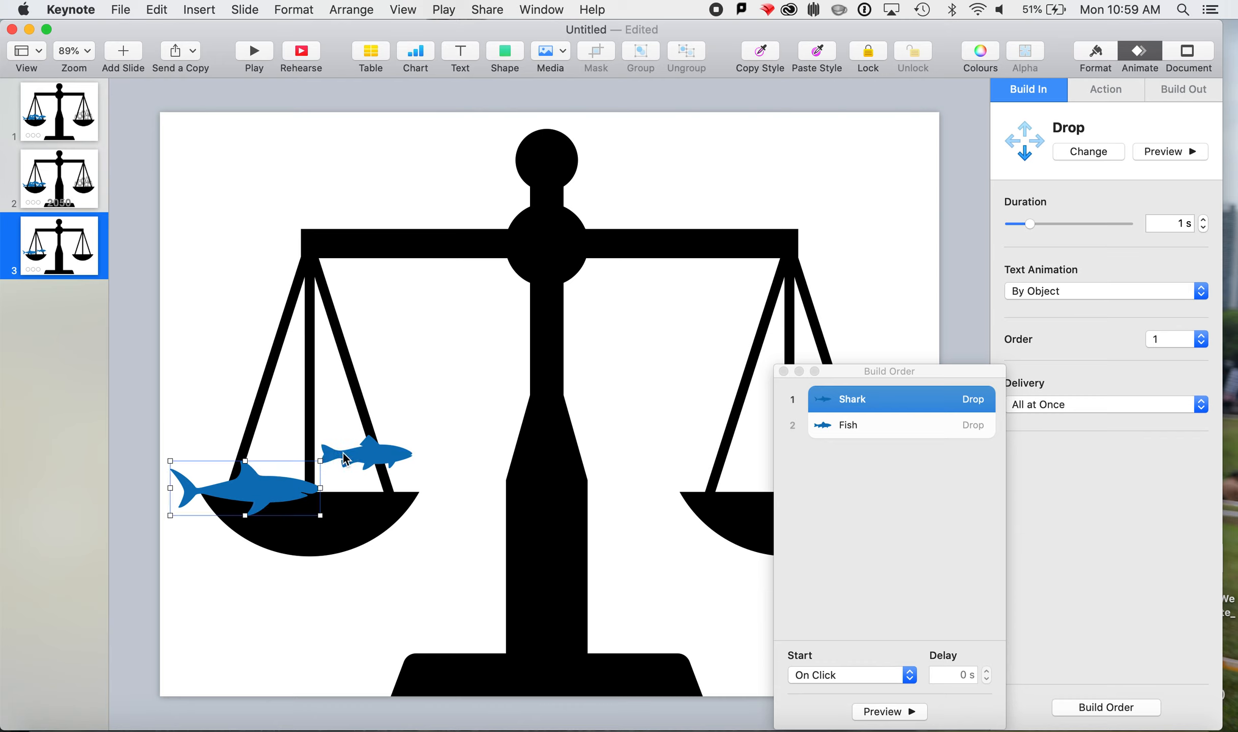
{"action": "left_click", "coordinate": [366, 453]}
{"action": "left_click_drag", "start_coordinate": [366, 453], "coordinate": [363, 492]}
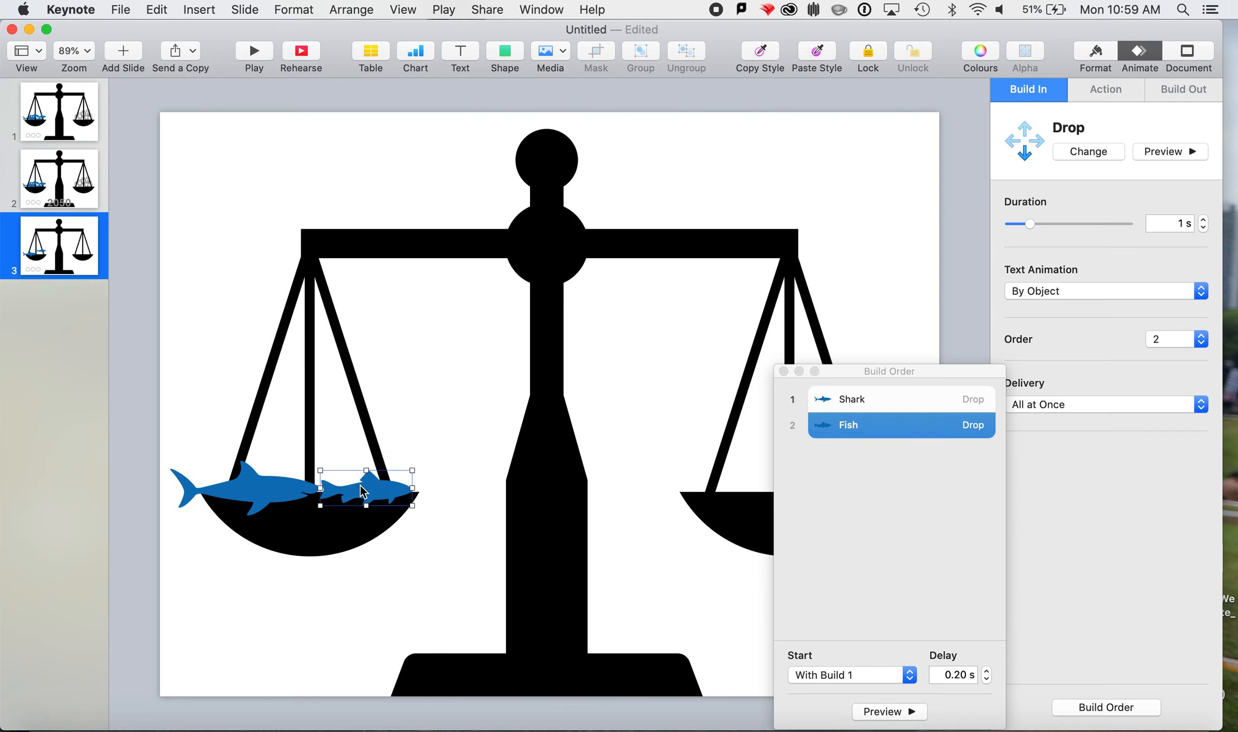
{"action": "left_click", "coordinate": [330, 526]}
{"action": "right_click", "coordinate": [329, 526]}
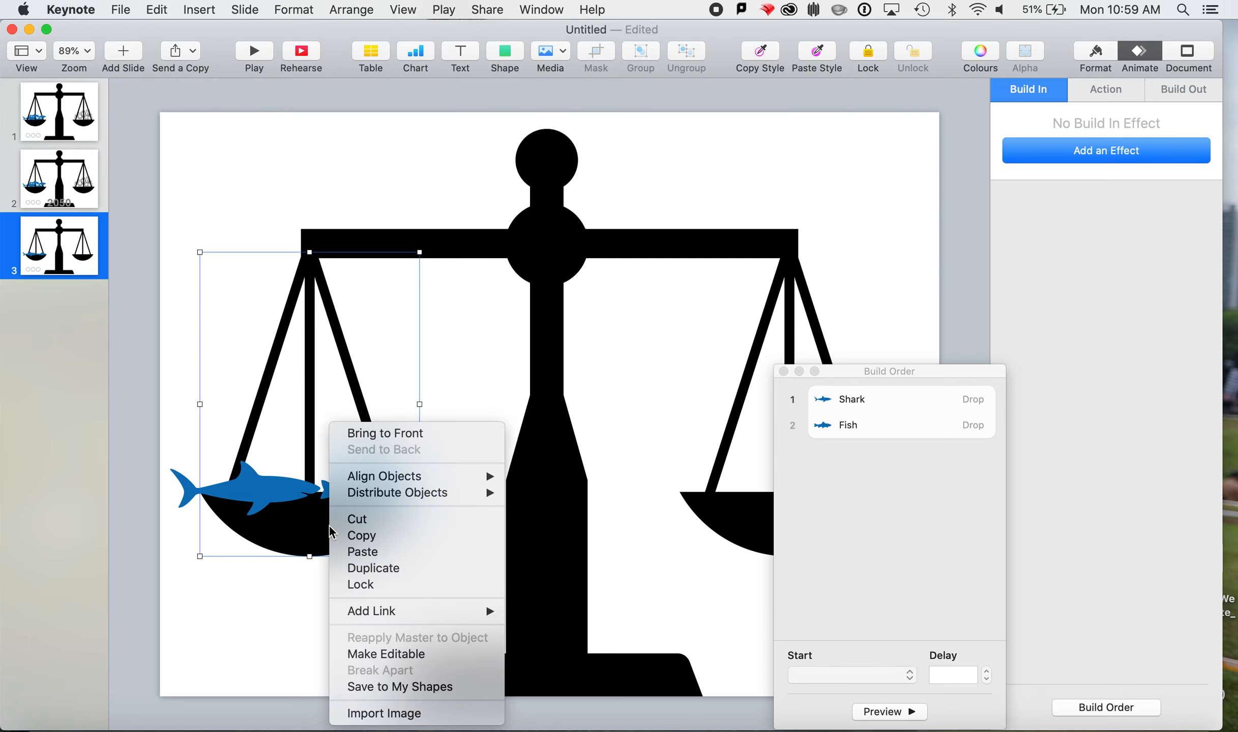
{"action": "left_click", "coordinate": [390, 436]}
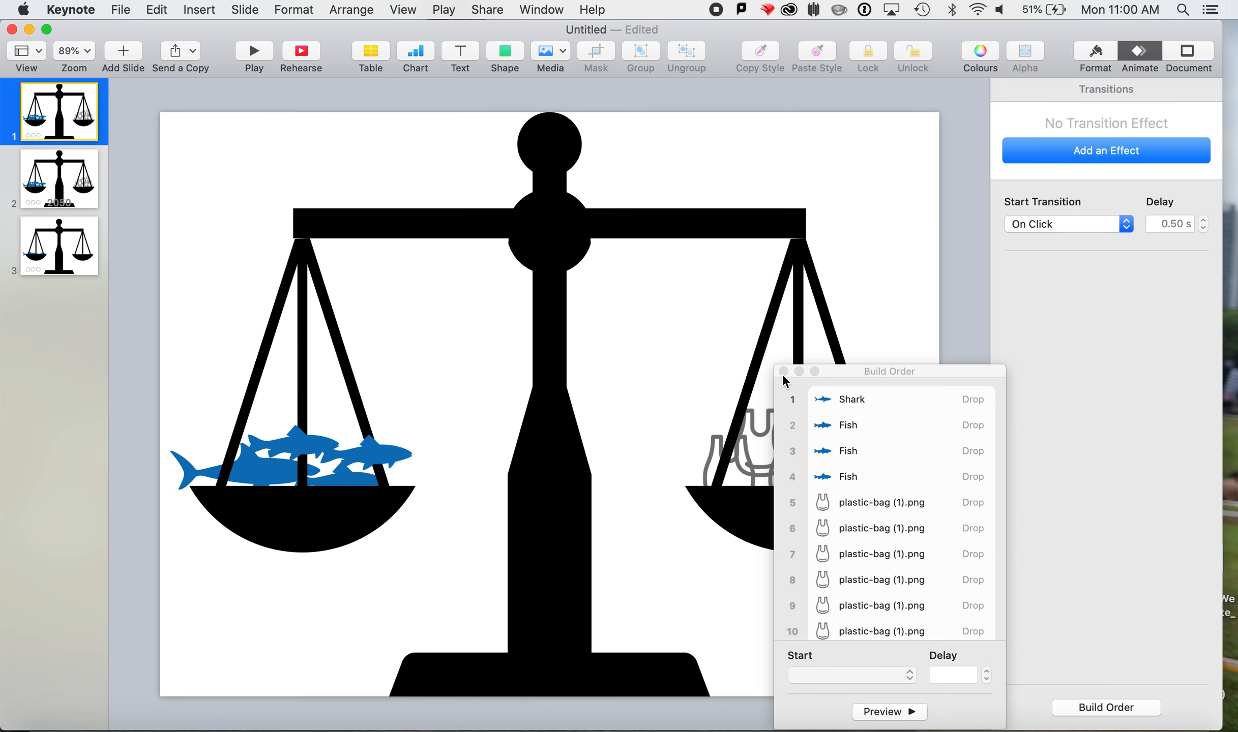
- Copy two plastic bag images from slide 1 onto slide 3 and place them on the right pan
{"action": "left_click", "coordinate": [784, 372]}
{"action": "left_click", "coordinate": [782, 438]}
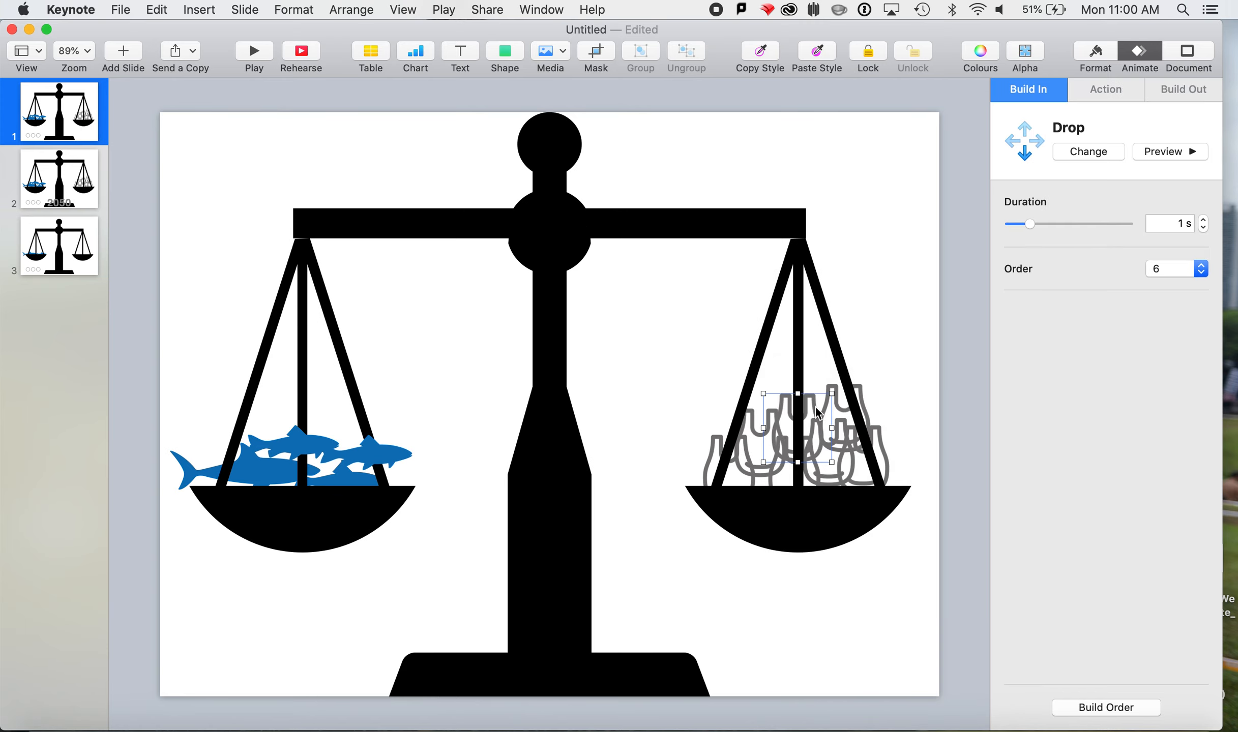
{"action": "left_click", "coordinate": [882, 439], "text": "shift"}
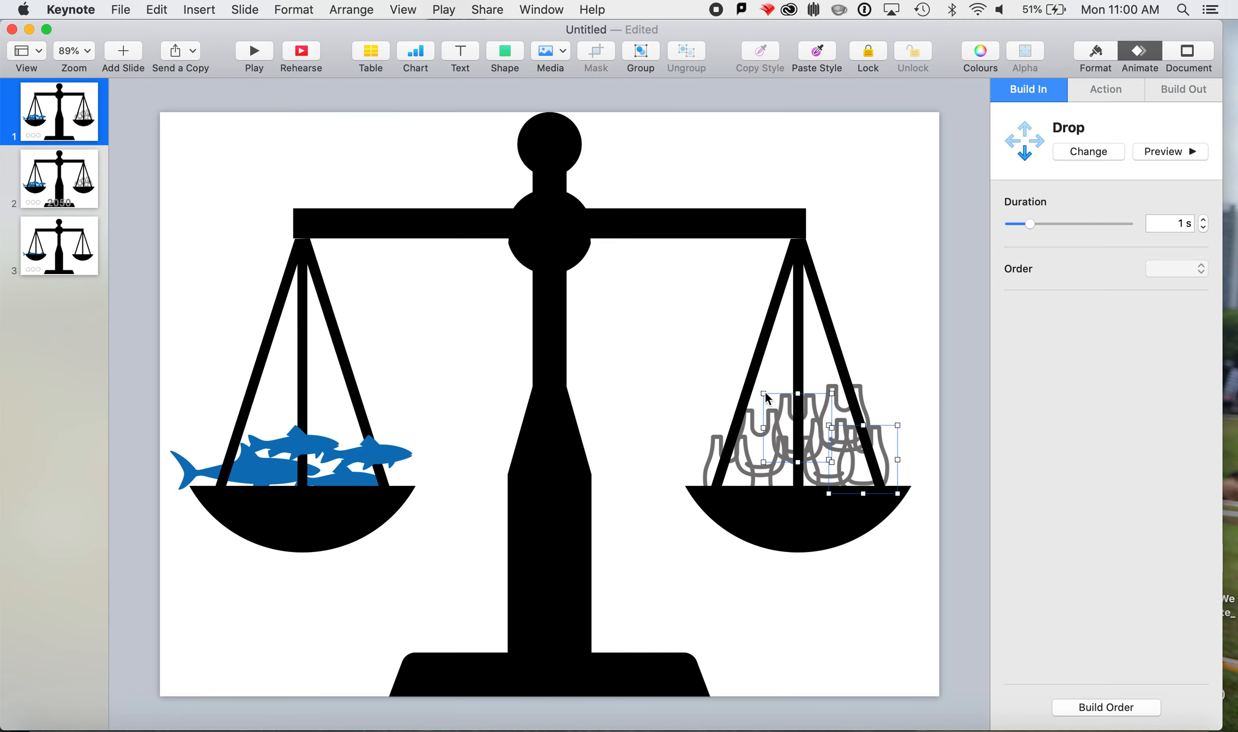
{"action": "left_click", "coordinate": [72, 255]}
{"action": "key", "text": "super+v"}
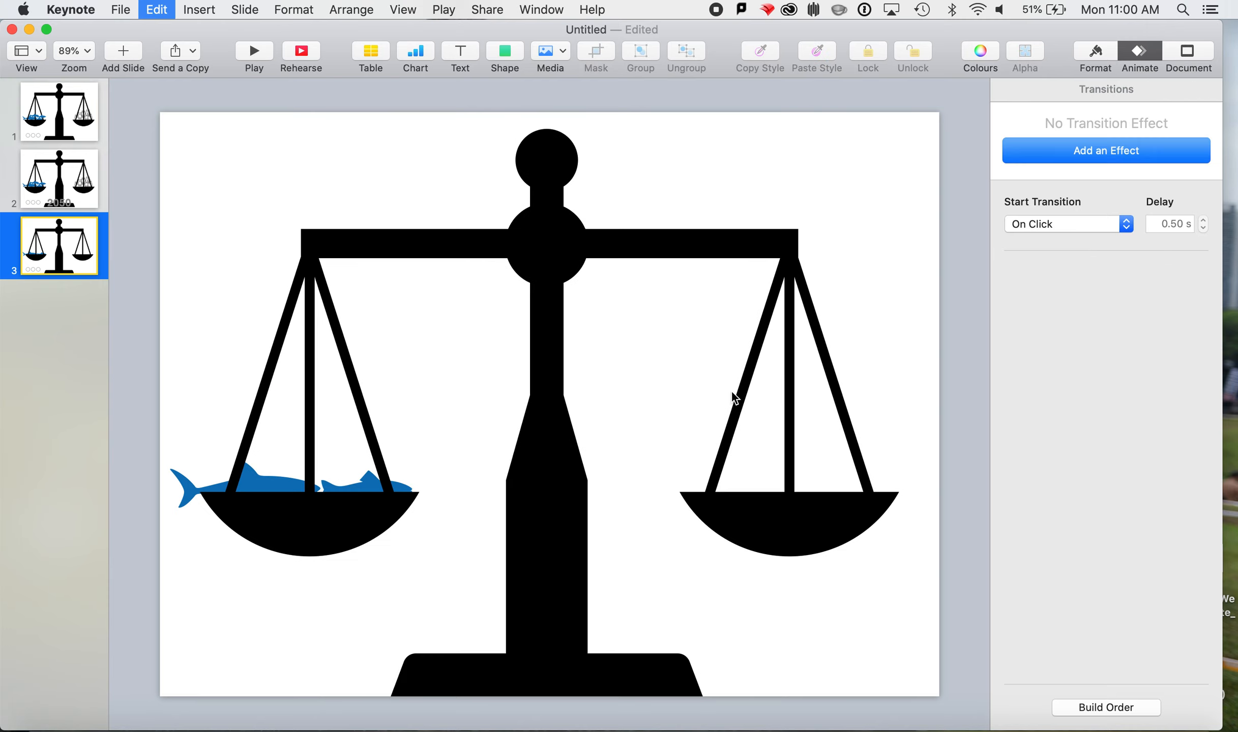
{"action": "left_click_drag", "start_coordinate": [773, 454], "coordinate": [741, 488]}
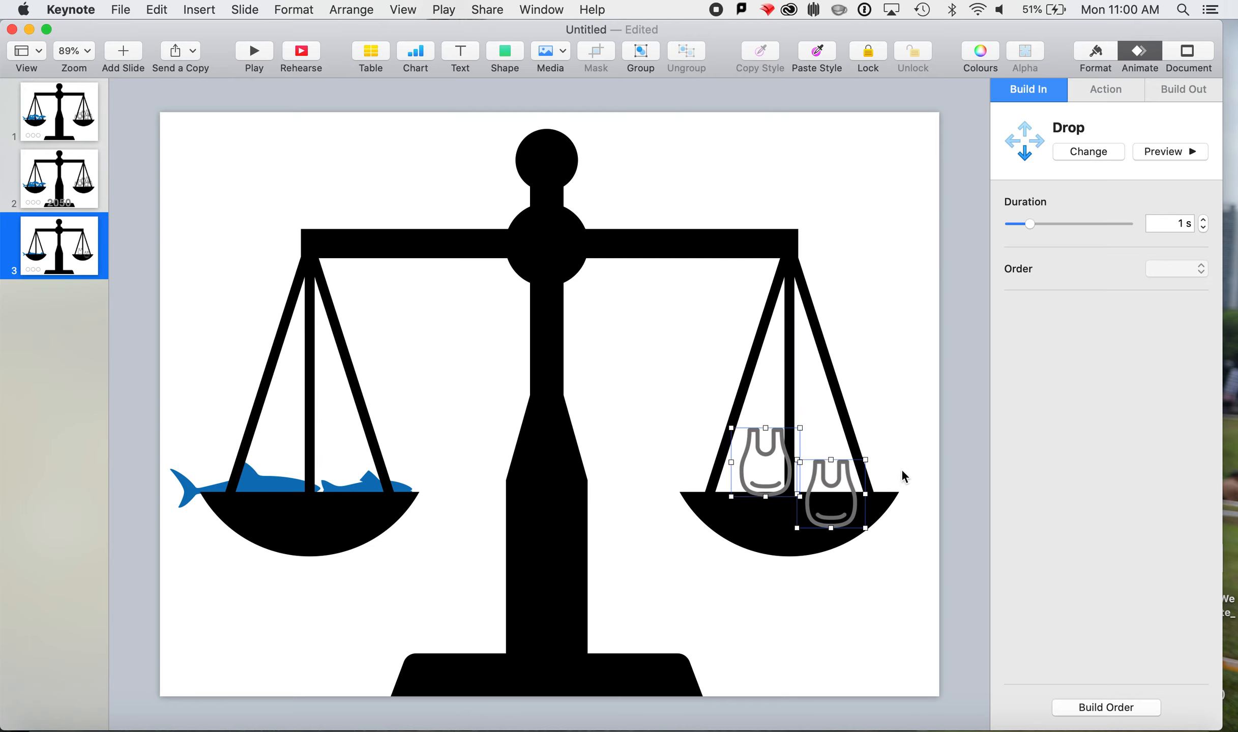
- Bring the right hanging pan in front of the plastic bags
{"action": "left_click", "coordinate": [826, 347]}
{"action": "right_click", "coordinate": [826, 347]}
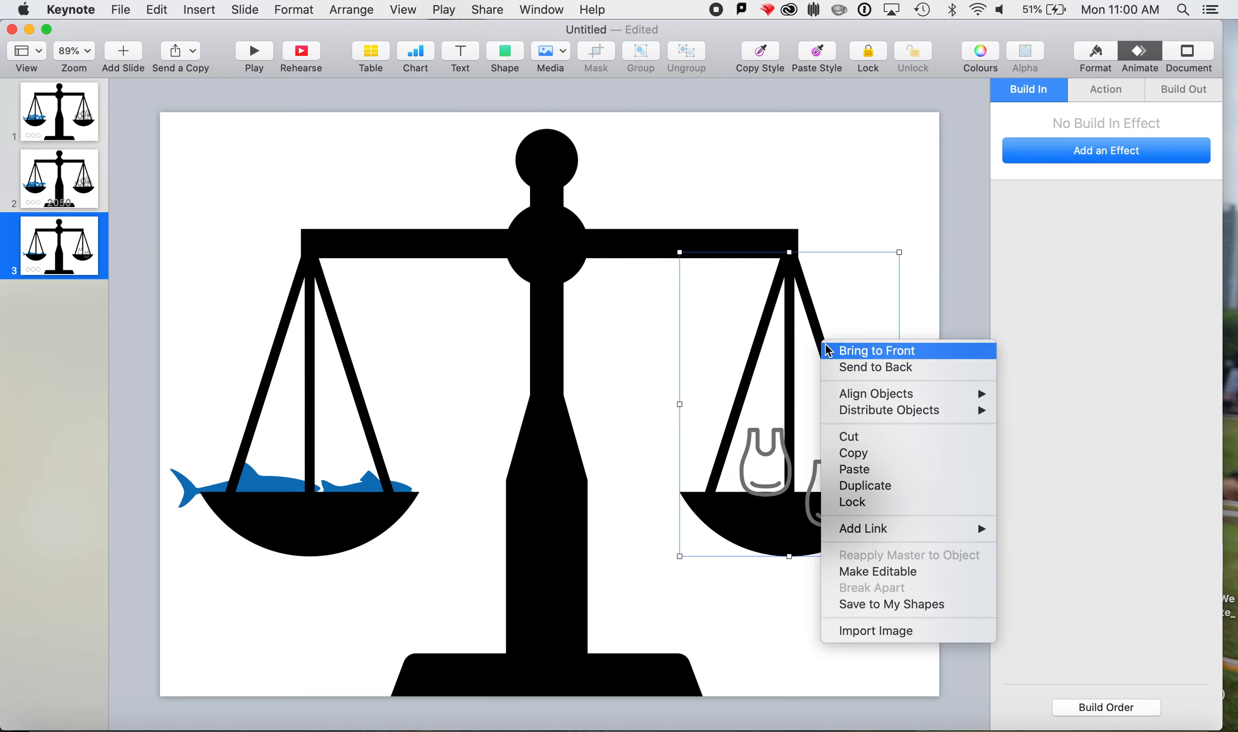
{"action": "left_click", "coordinate": [828, 351]}
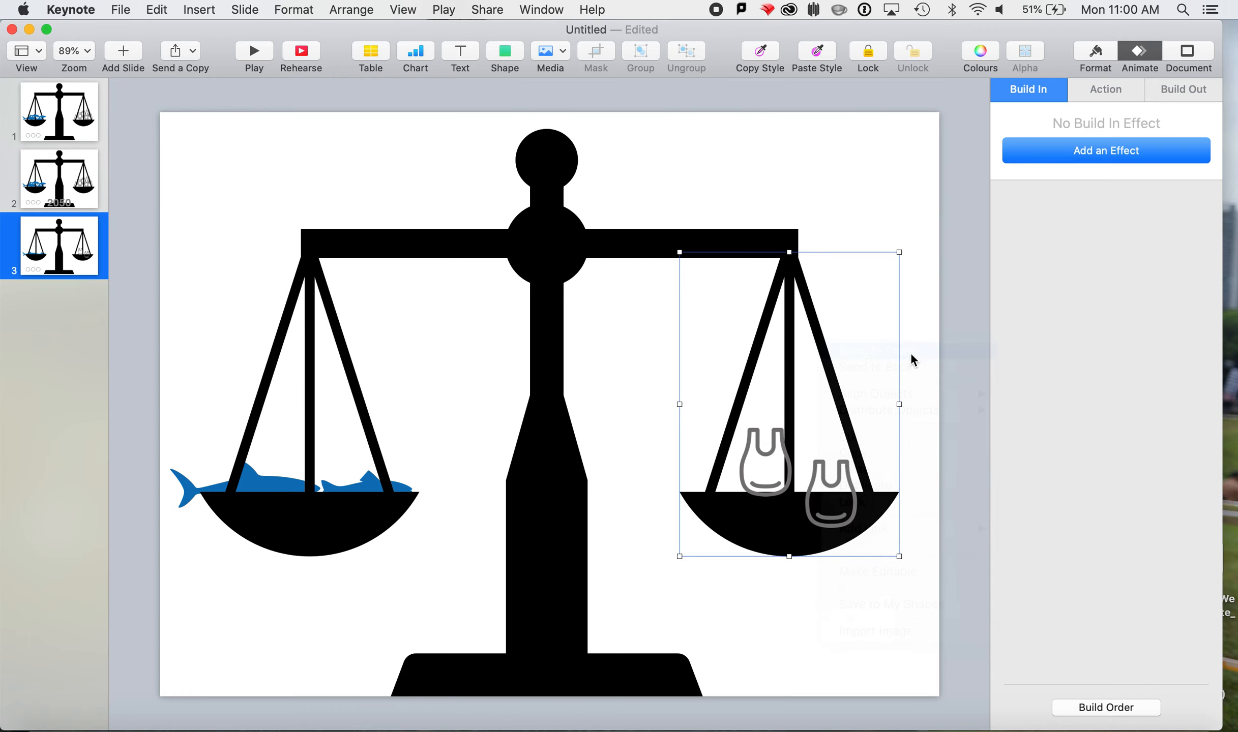
- Check the start options of the first plastic bag's Drop build on slide 3 and preview the animation
{"action": "left_click", "coordinate": [770, 454]}
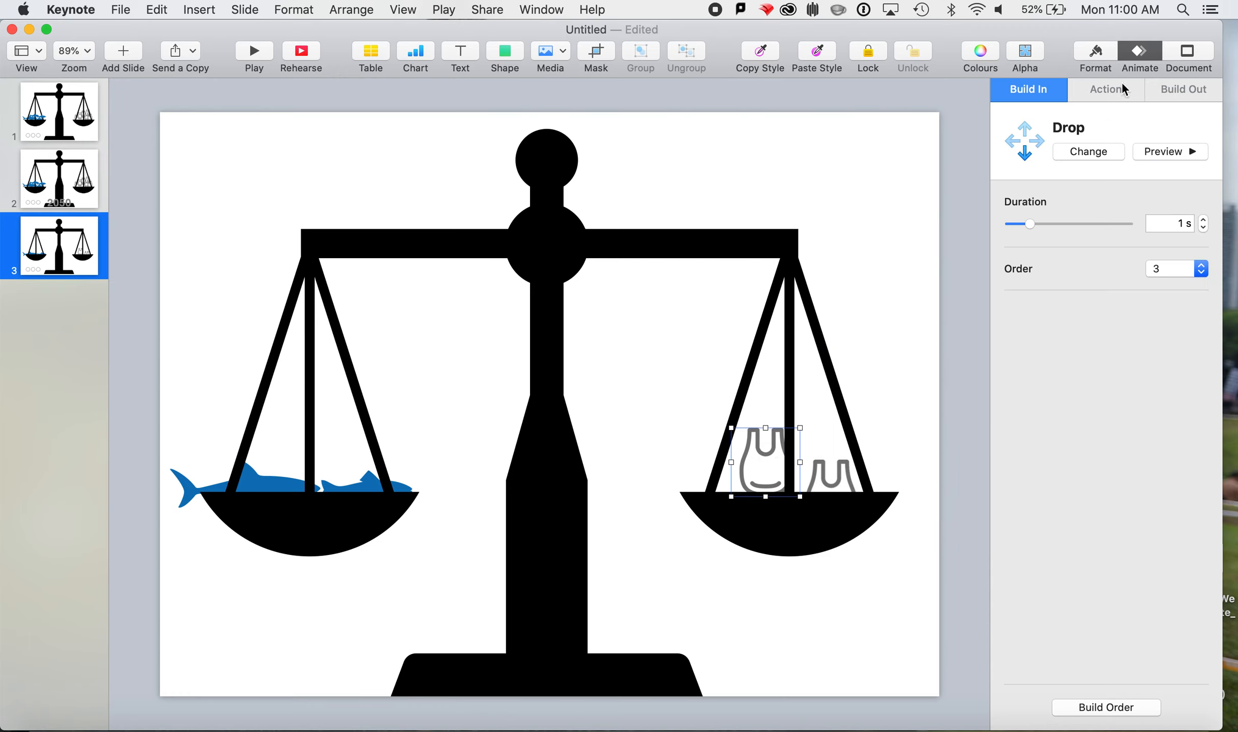
{"action": "left_click", "coordinate": [1106, 708]}
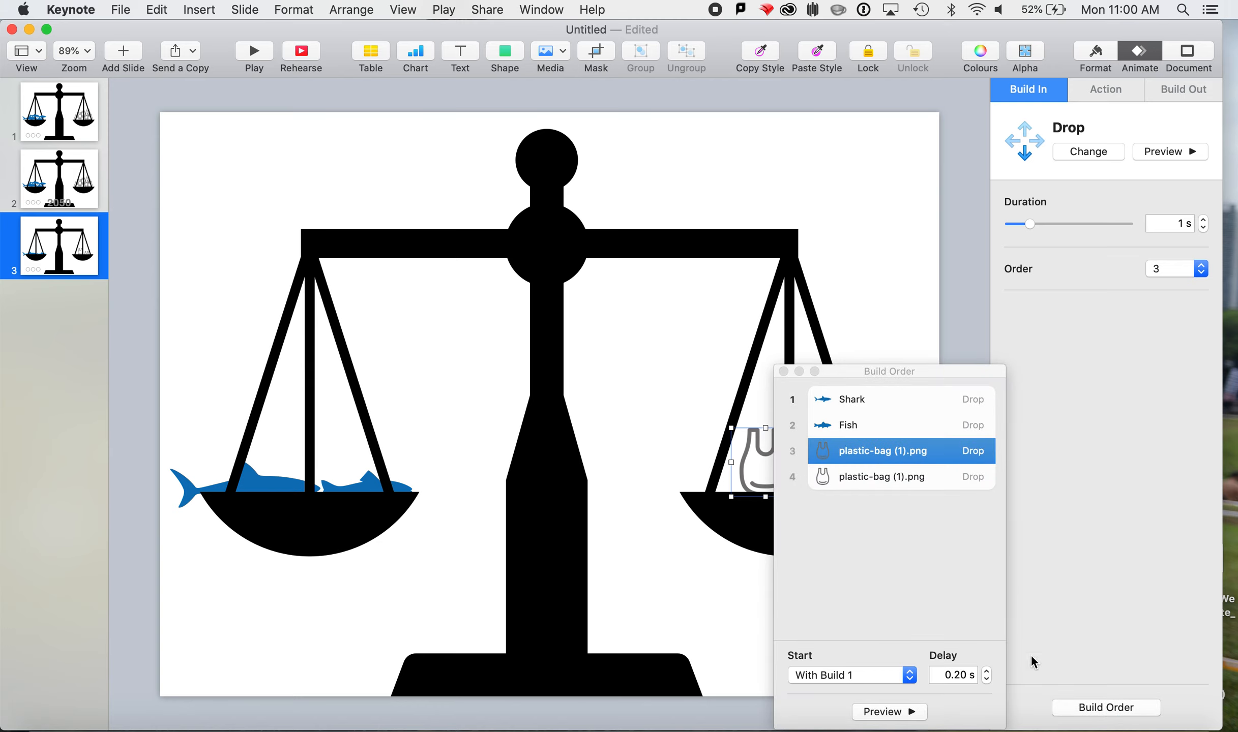
{"action": "left_click", "coordinate": [831, 677]}
{"action": "left_click", "coordinate": [871, 596]}
{"action": "left_click", "coordinate": [886, 715]}
{"action": "left_click_drag", "start_coordinate": [892, 375], "coordinate": [1043, 300]}
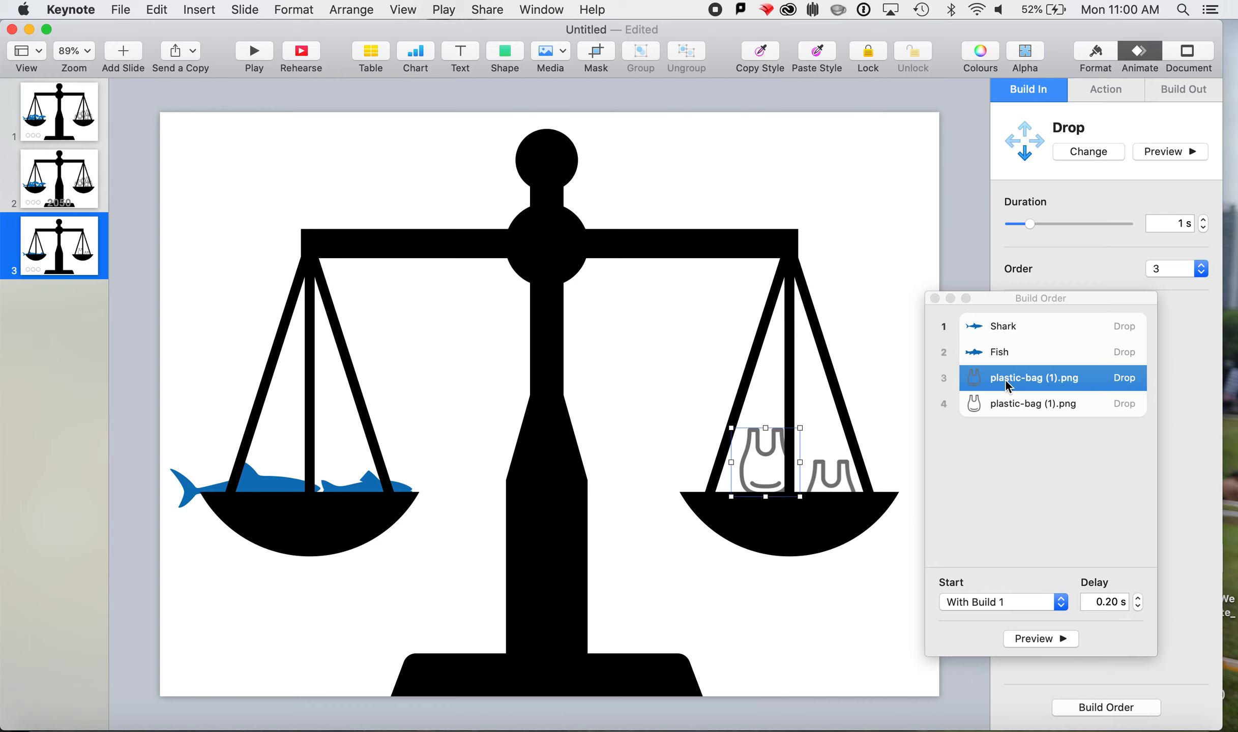
- Examine the start and delay settings of the shark, fish and plastic bag builds, and preview the sequence again
{"action": "left_click", "coordinate": [1027, 328]}
{"action": "left_click", "coordinate": [1027, 354]}
{"action": "left_click", "coordinate": [1029, 377]}
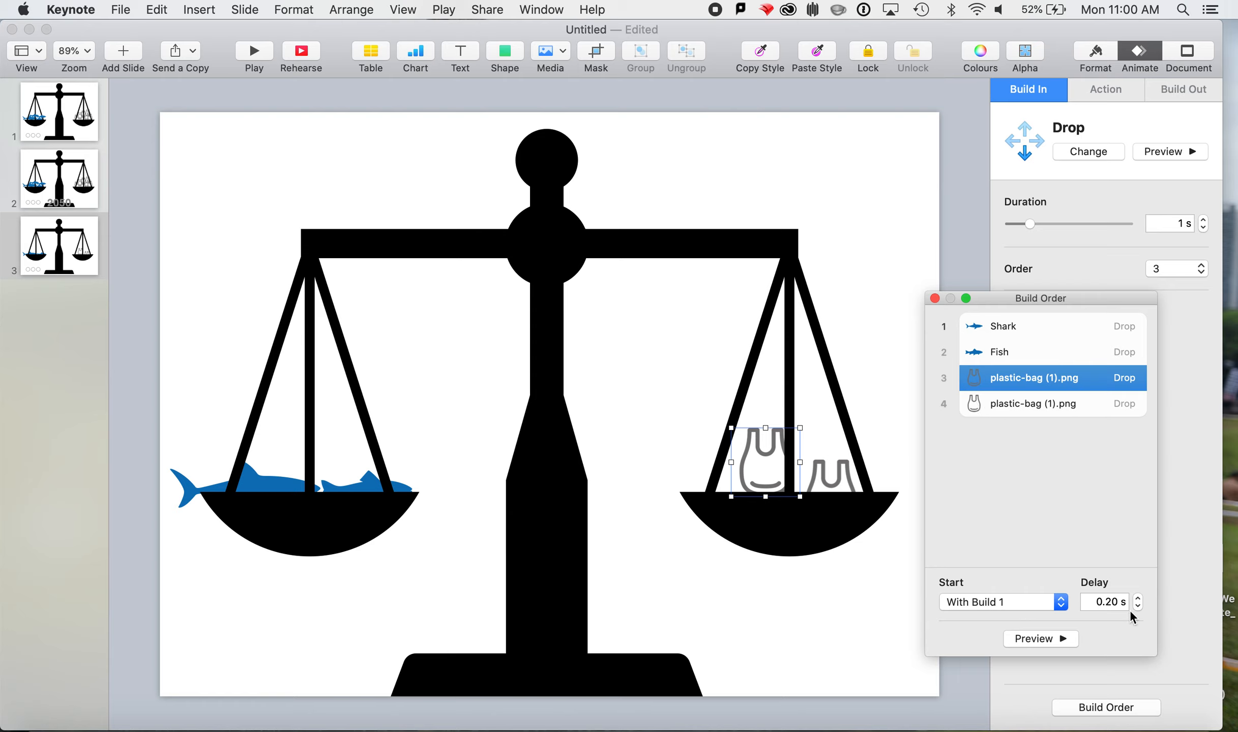
{"action": "left_click", "coordinate": [1050, 409]}
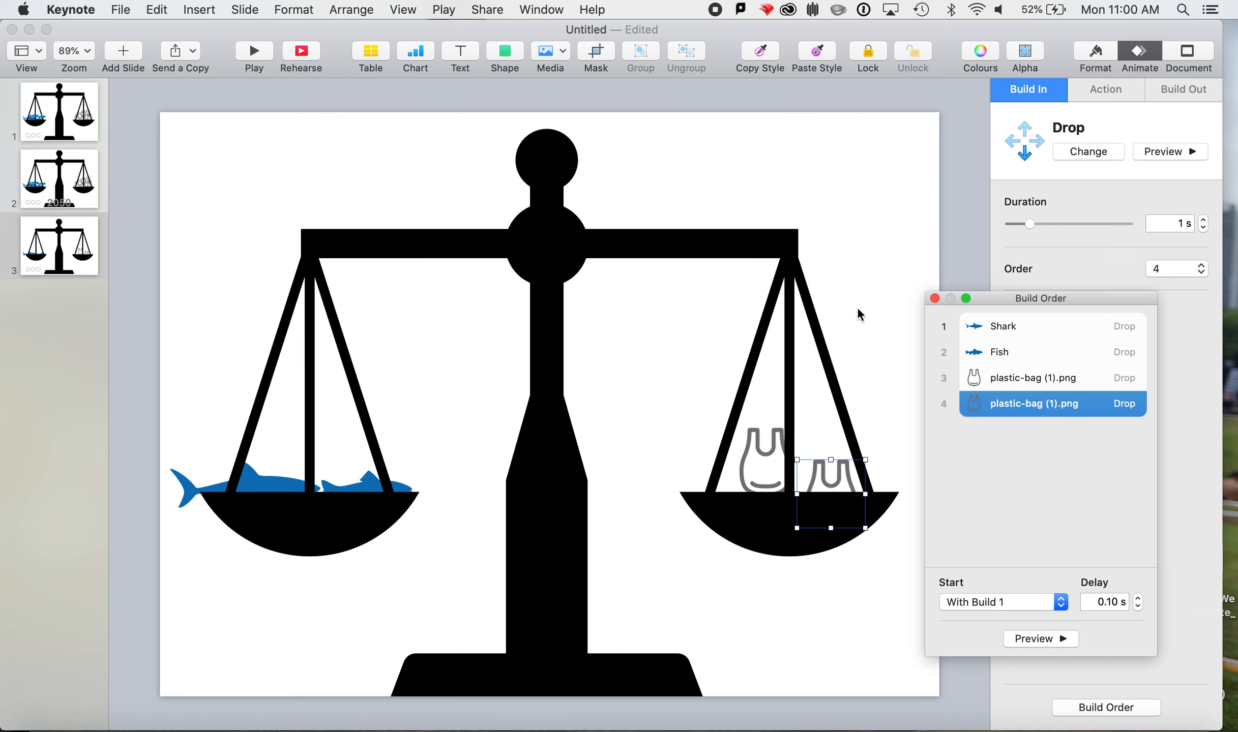
{"action": "left_click", "coordinate": [1021, 637]}
{"action": "left_click", "coordinate": [935, 298]}
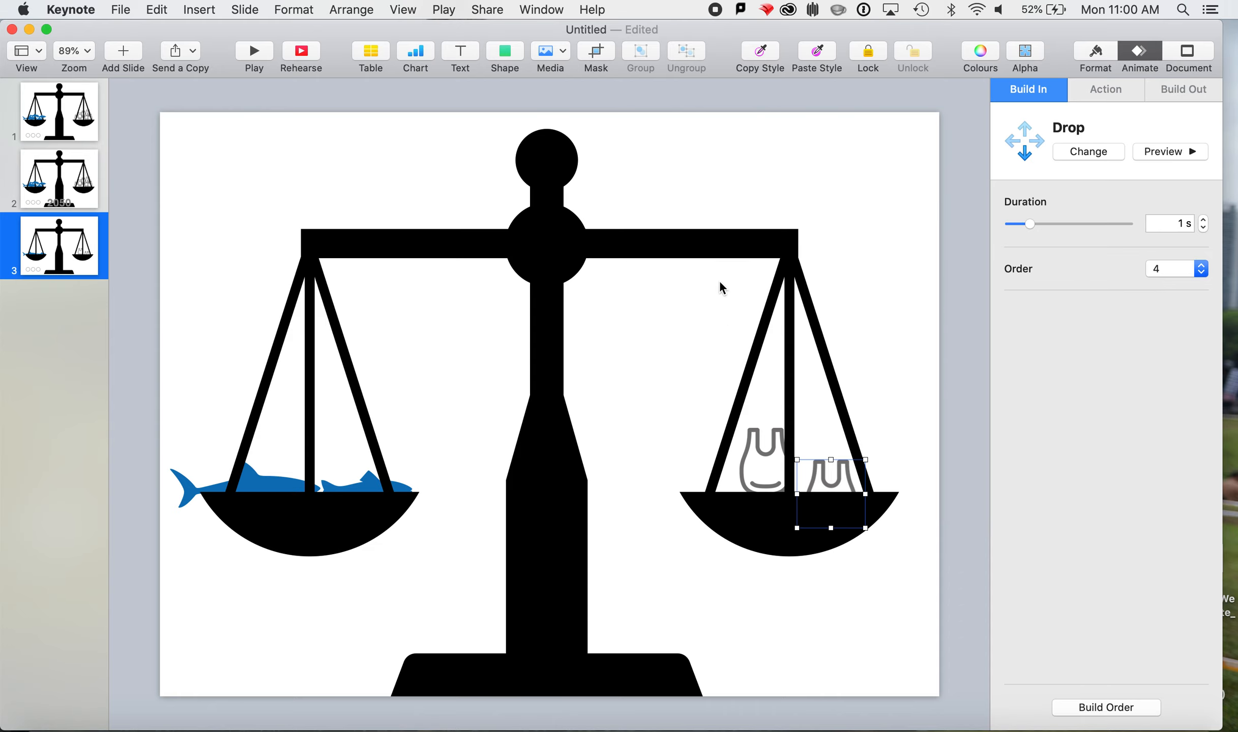
- Duplicate slide 3 and consult slide 2 as the reference for the new slide 4
{"action": "left_click", "coordinate": [88, 253]}
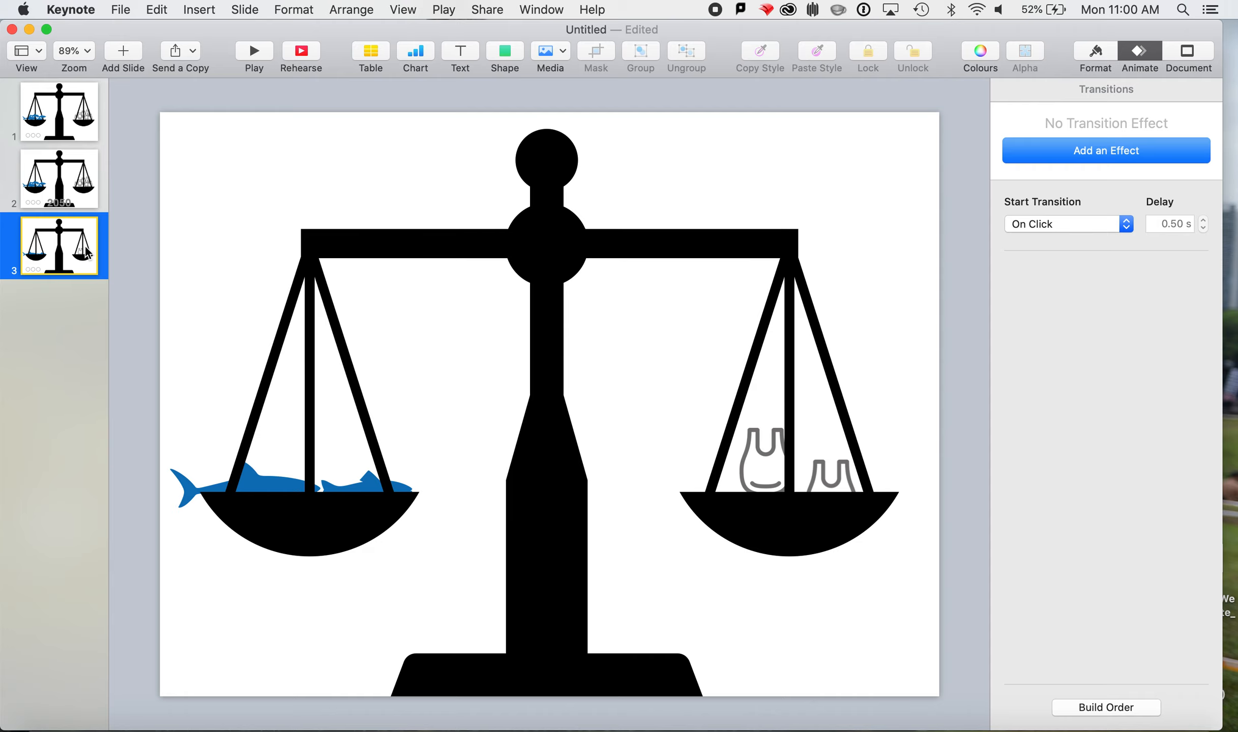
{"action": "key", "text": "super+d"}
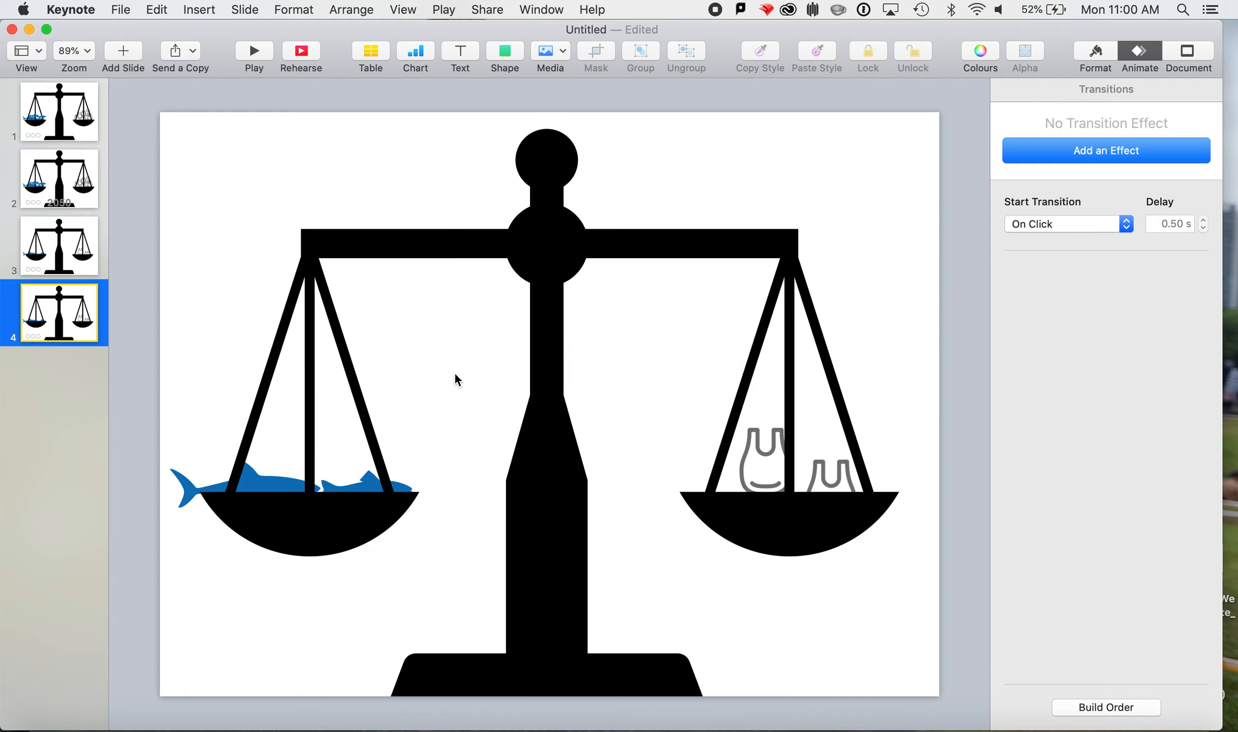
{"action": "left_click", "coordinate": [62, 179]}
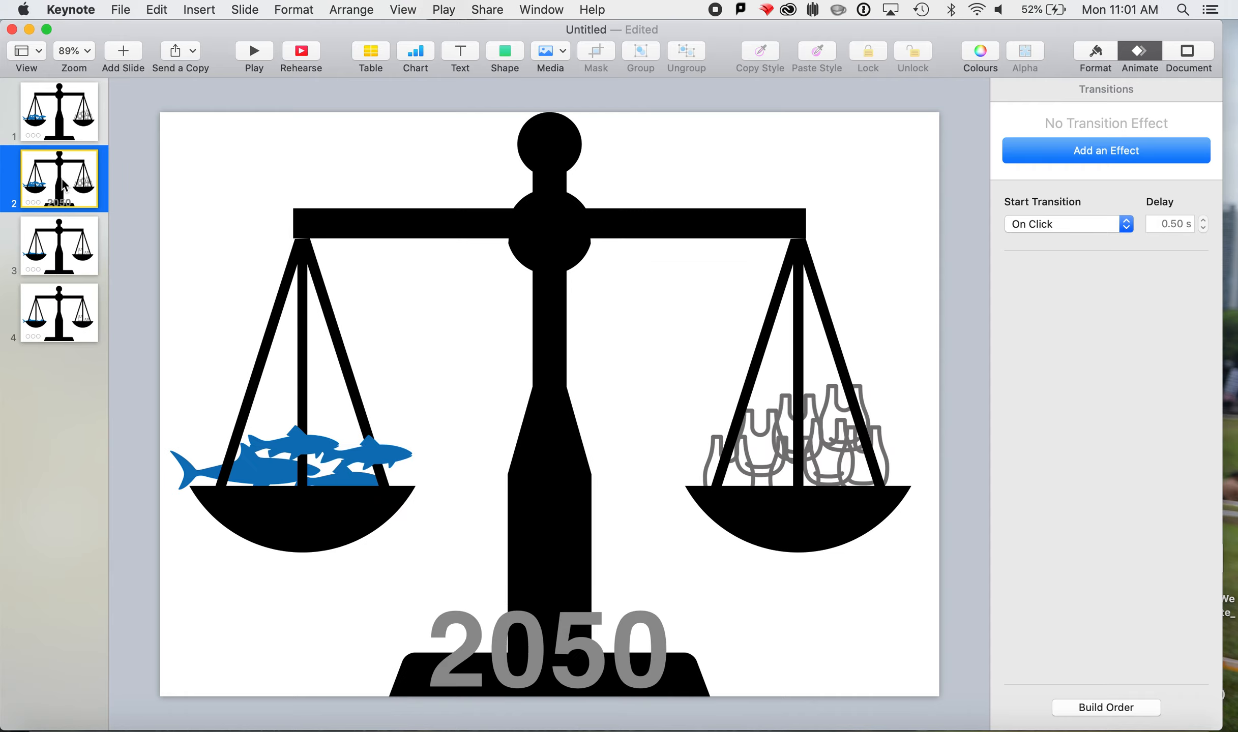
{"action": "left_click", "coordinate": [51, 325]}
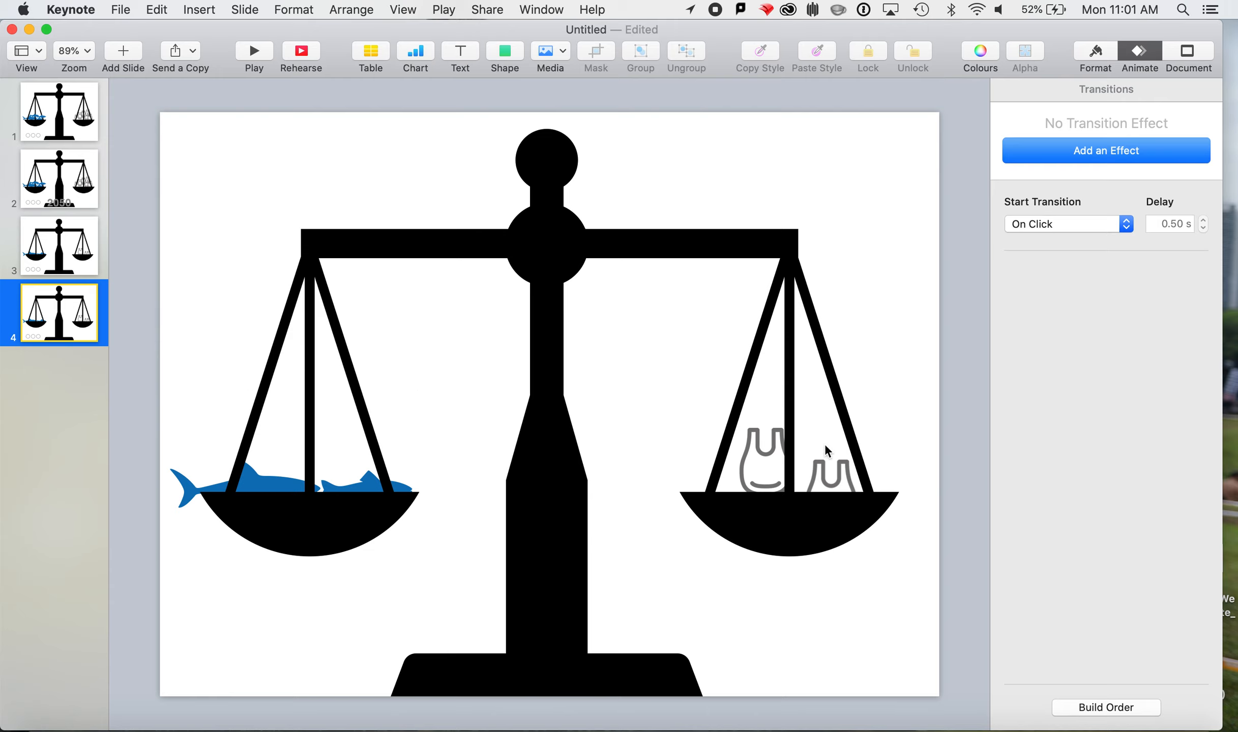
- Add a text box reading "2050" to slide 4
{"action": "left_click", "coordinate": [472, 51]}
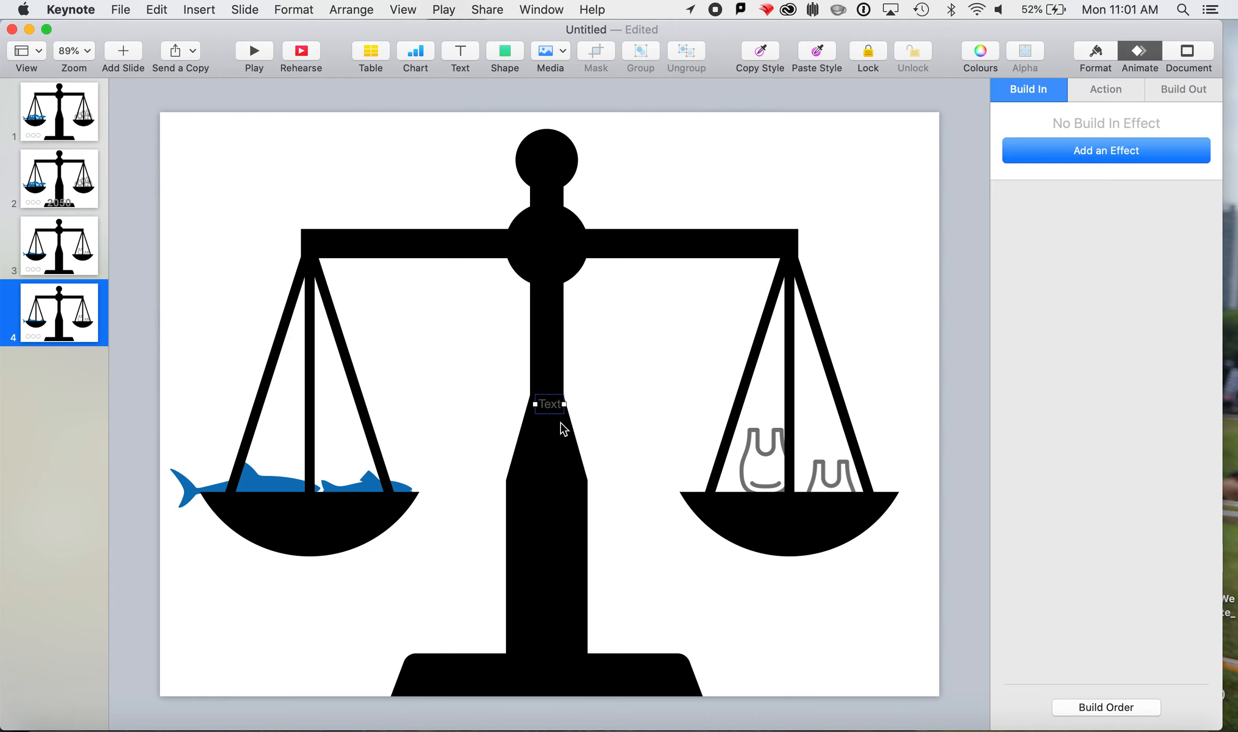
{"action": "double_click", "coordinate": [547, 405]}
{"action": "type", "text": "2050"}
- Format the 2050 text in the Impact font at 100 pt
{"action": "double_click", "coordinate": [553, 404]}
{"action": "left_click", "coordinate": [1101, 59]}
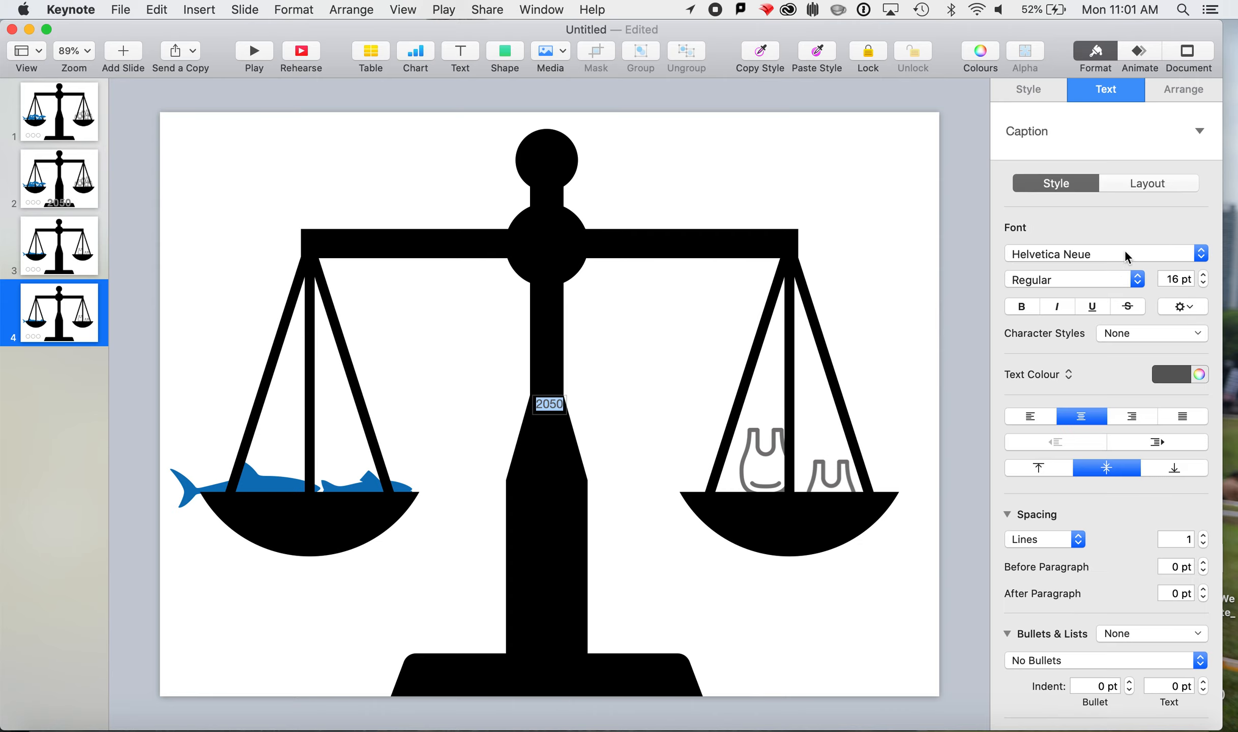
{"action": "left_click", "coordinate": [1125, 253]}
{"action": "left_click", "coordinate": [1086, 235]}
{"action": "left_click", "coordinate": [1178, 274]}
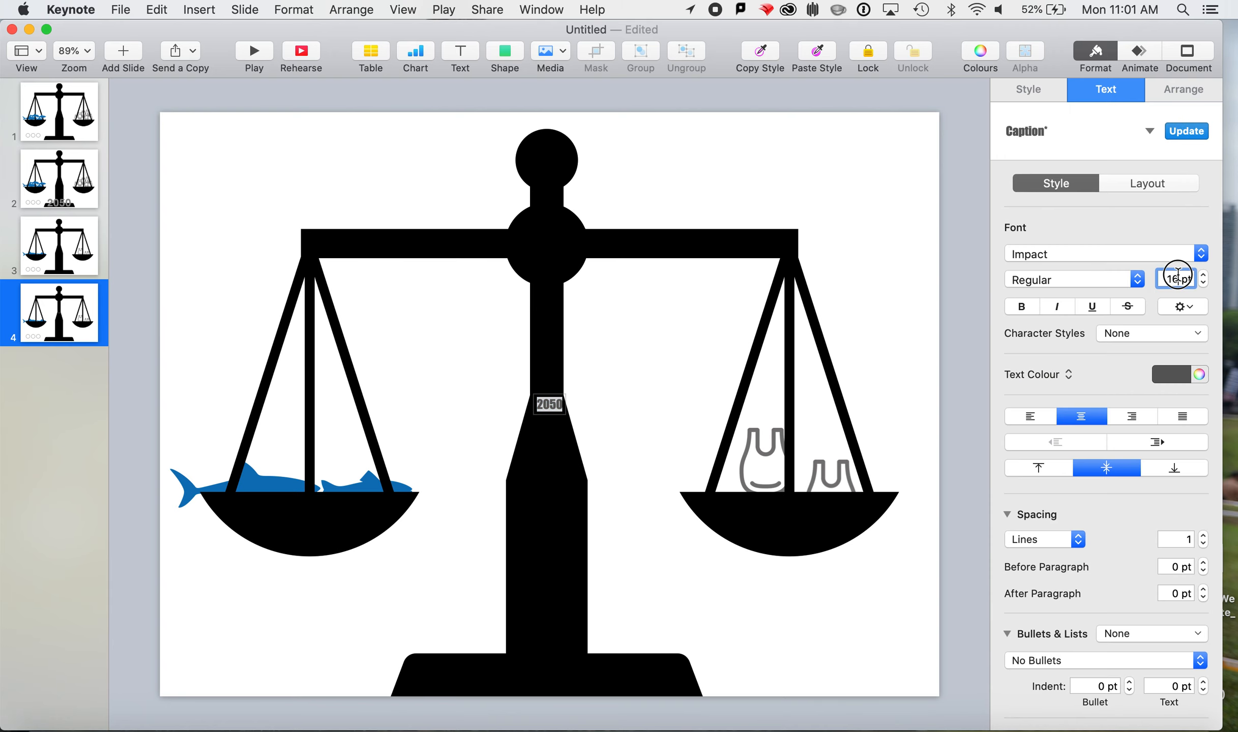
{"action": "type", "text": "100"}
{"action": "key", "text": "Return"}
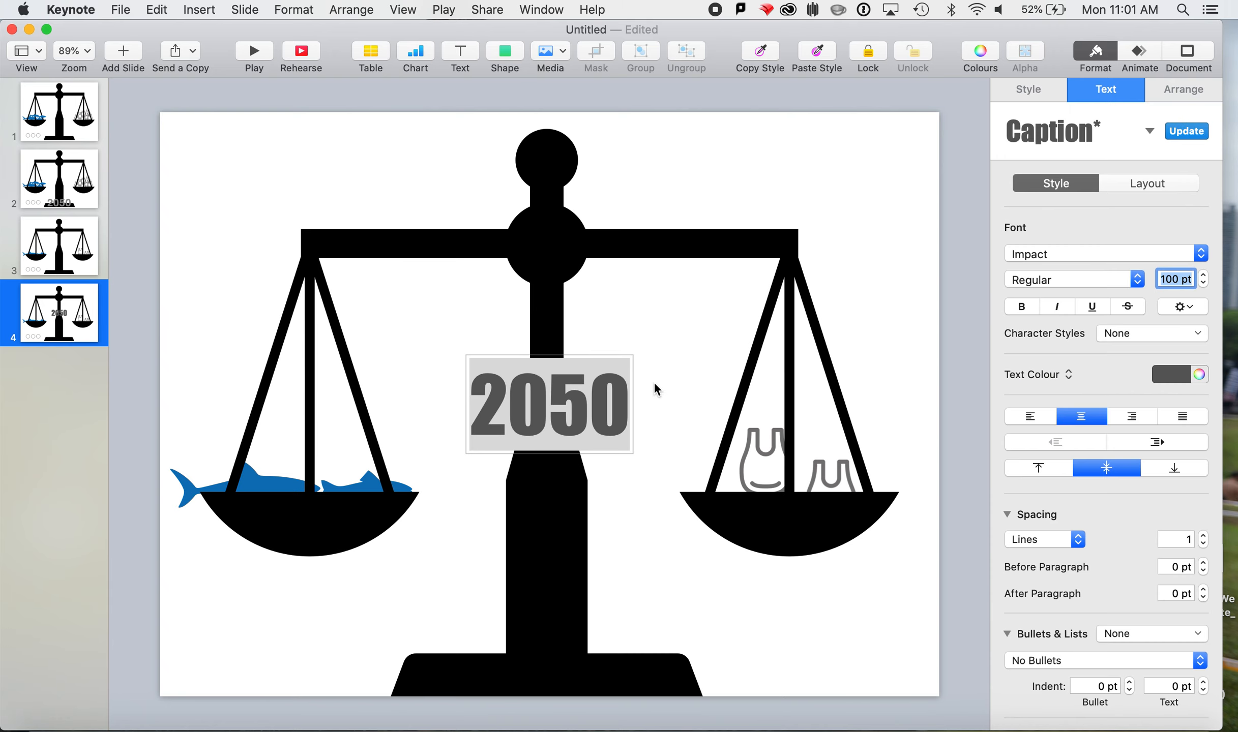
- Move the 2050 text onto the base of the scales and colour it medium grey
{"action": "left_click", "coordinate": [659, 392]}
{"action": "left_click_drag", "start_coordinate": [592, 397], "coordinate": [585, 656]}
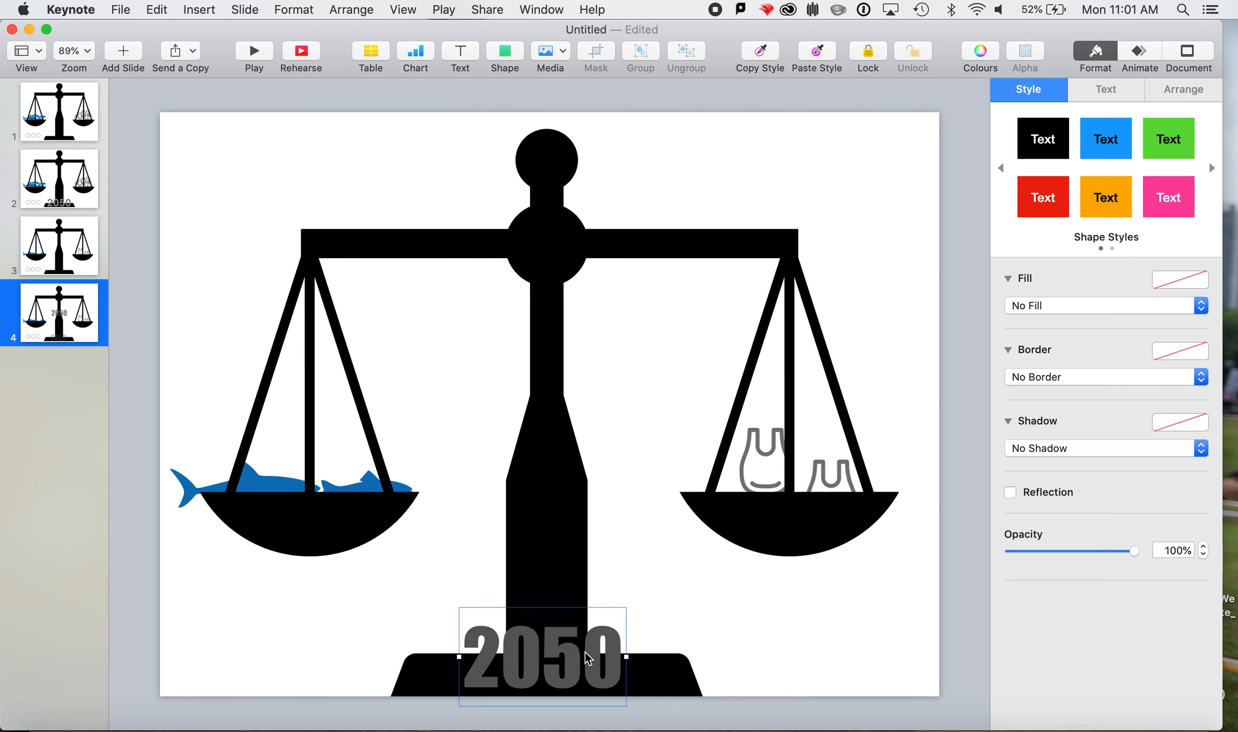
{"action": "double_click", "coordinate": [585, 656]}
{"action": "left_click", "coordinate": [1181, 378]}
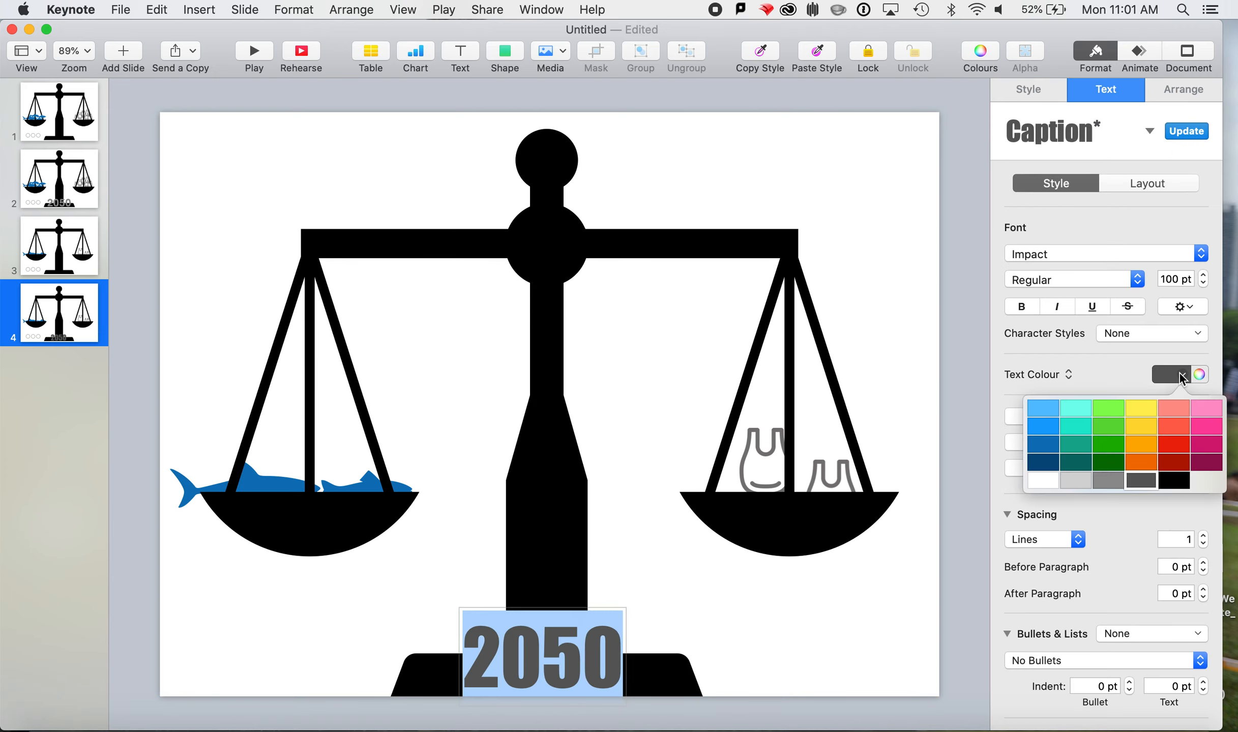
{"action": "left_click", "coordinate": [1114, 479]}
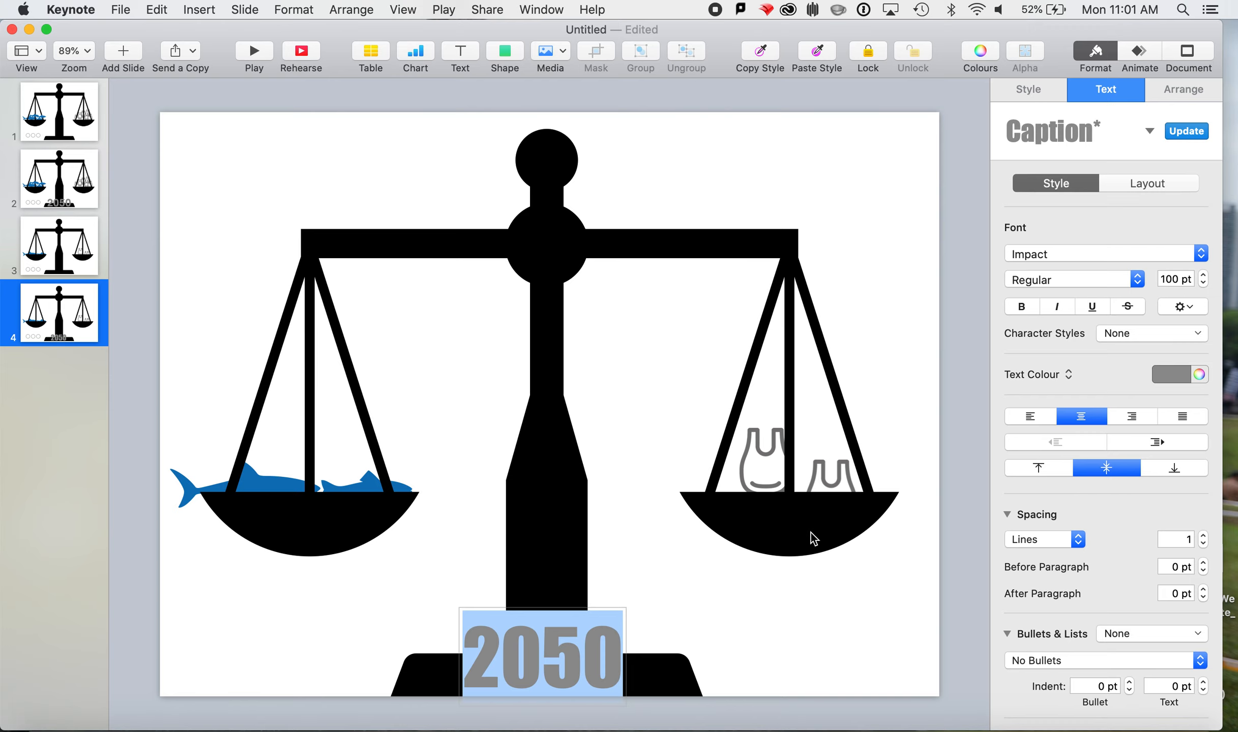
- Delete all the build effects on slide 4, and compare with slide 3's build order
{"action": "left_click", "coordinate": [759, 644]}
{"action": "left_click", "coordinate": [573, 661]}
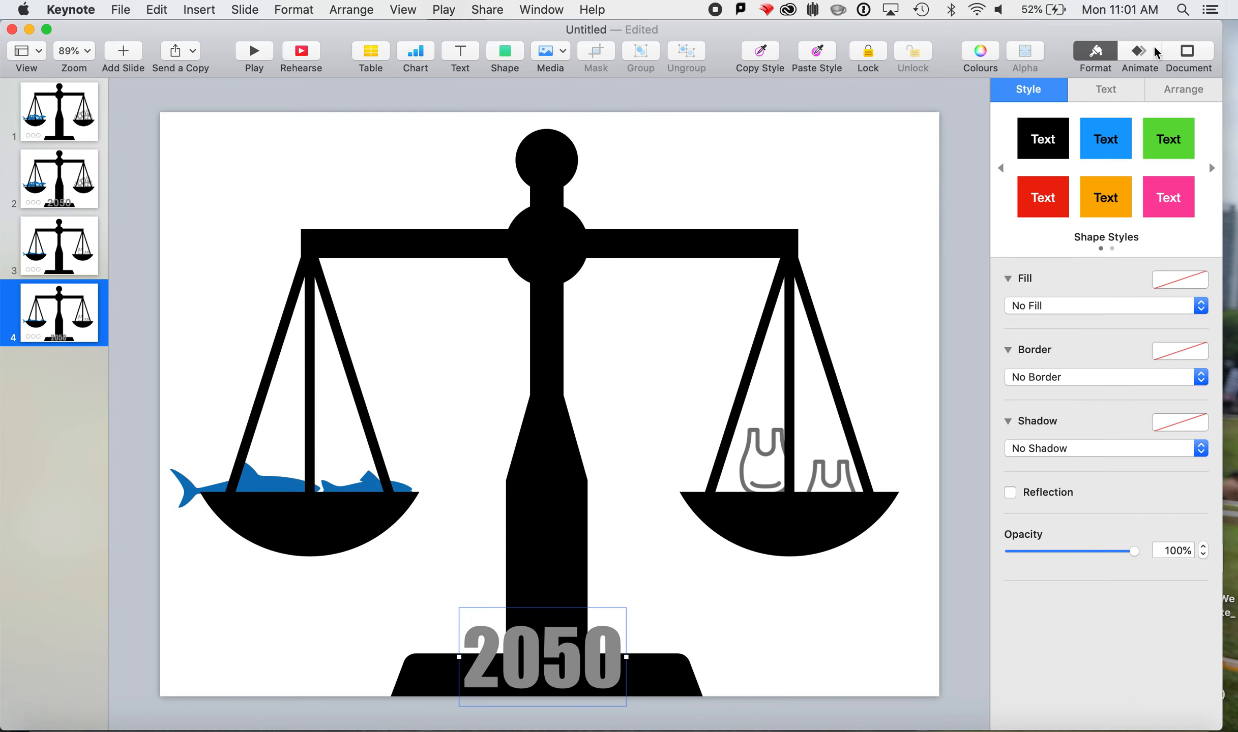
{"action": "left_click", "coordinate": [59, 260]}
{"action": "left_click", "coordinate": [59, 303]}
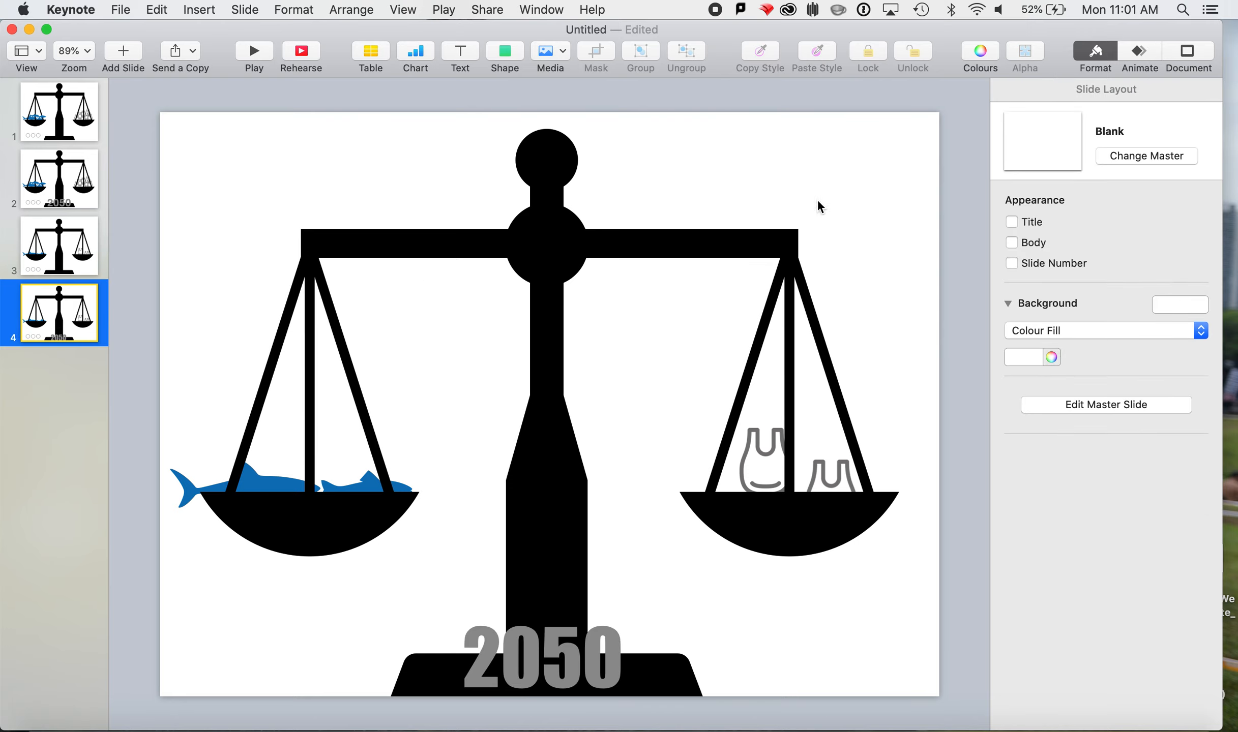
{"action": "left_click", "coordinate": [1139, 50]}
{"action": "left_click", "coordinate": [1106, 708]}
{"action": "key", "text": "super+a"}
{"action": "key", "text": "Delete"}
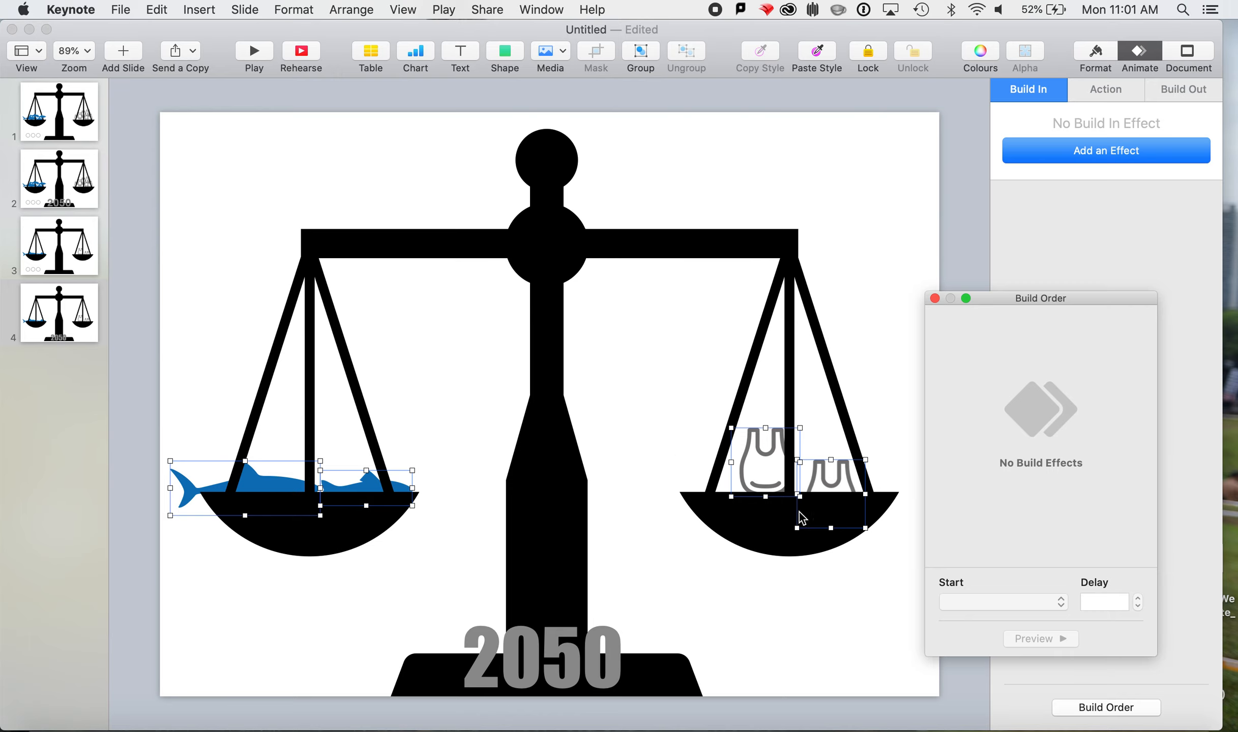
{"action": "left_click", "coordinate": [62, 253]}
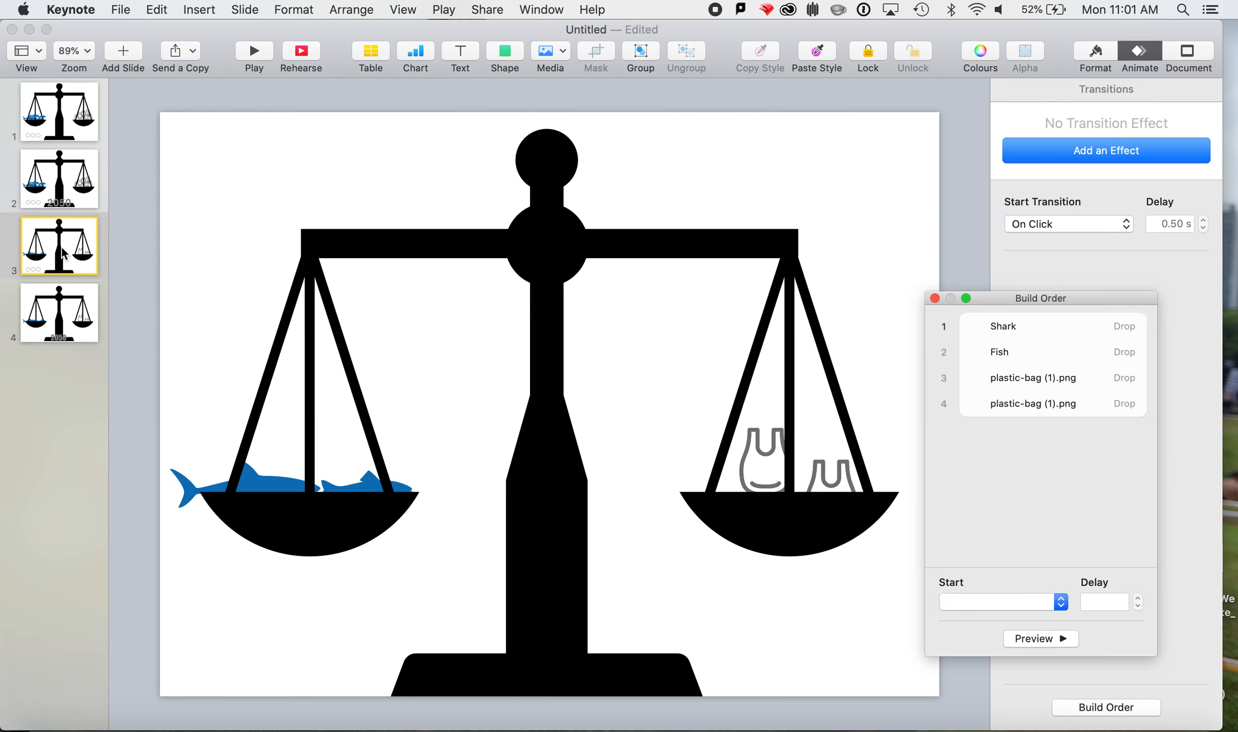
{"action": "left_click", "coordinate": [71, 321]}
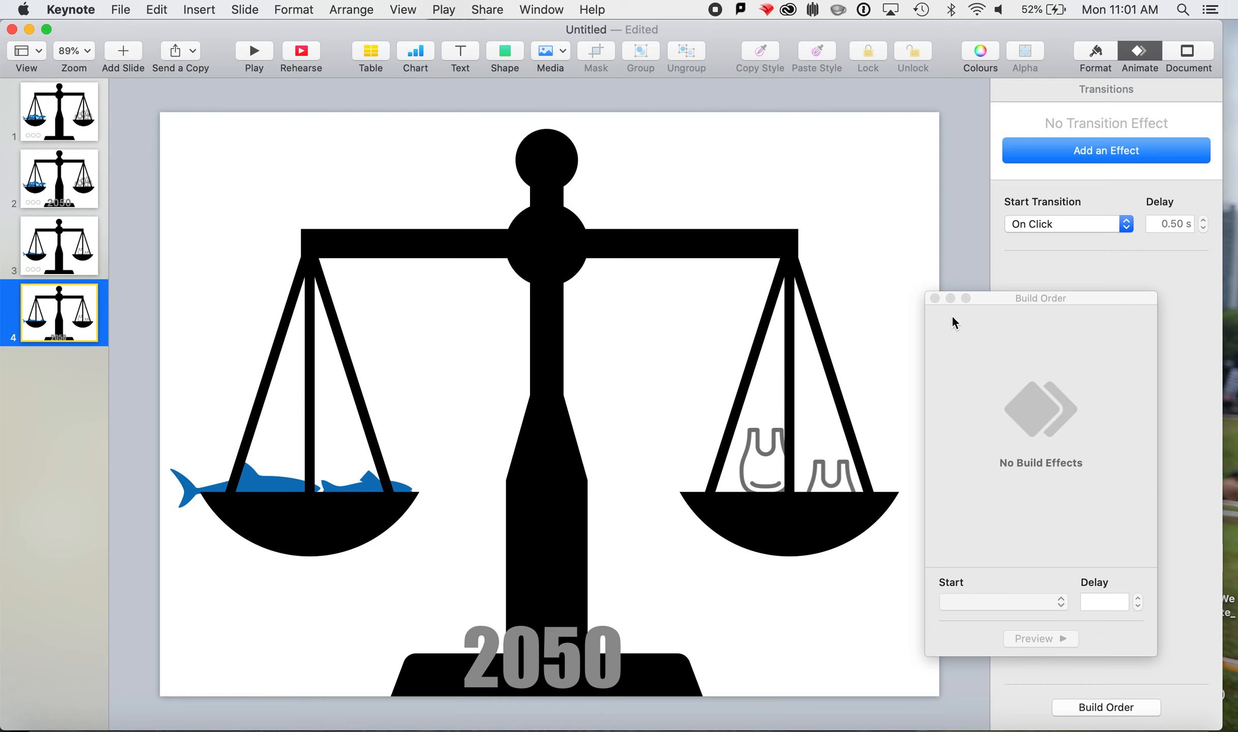
- Add an Appear build-in to the 2050 text on slide 4 and set it to start After Transition
{"action": "left_click", "coordinate": [565, 664]}
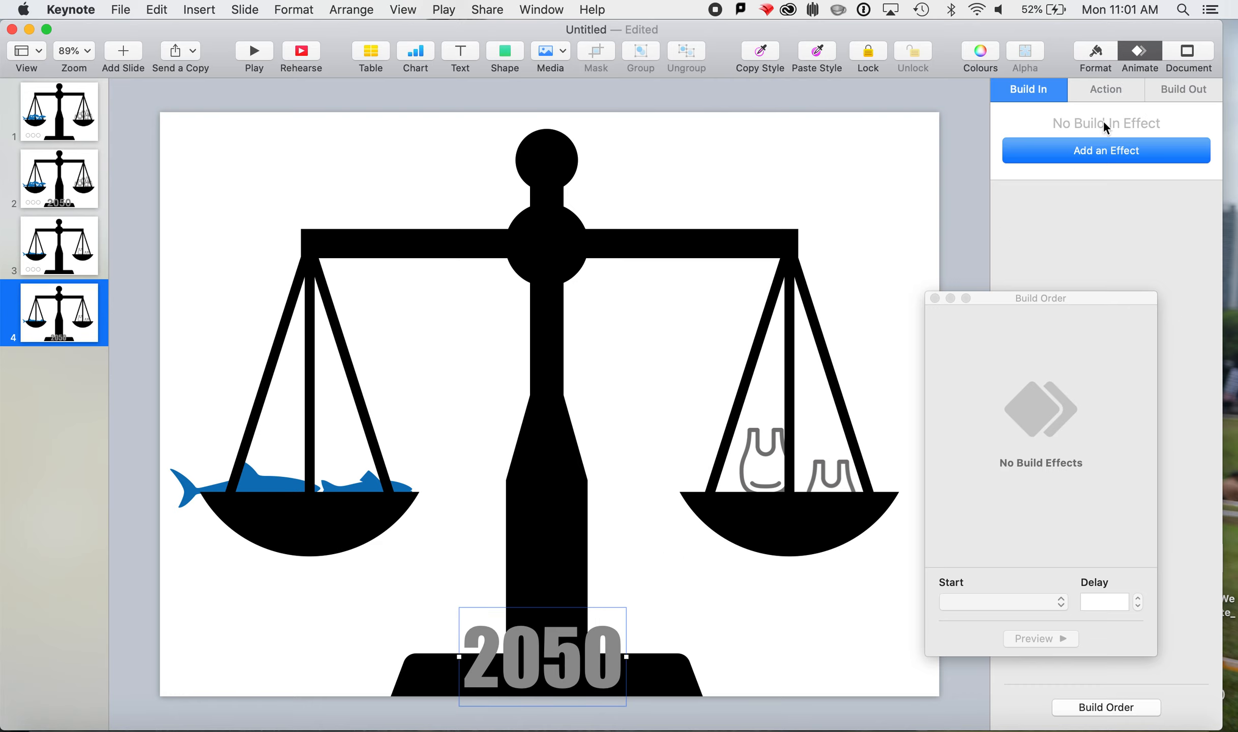
{"action": "left_click", "coordinate": [935, 298]}
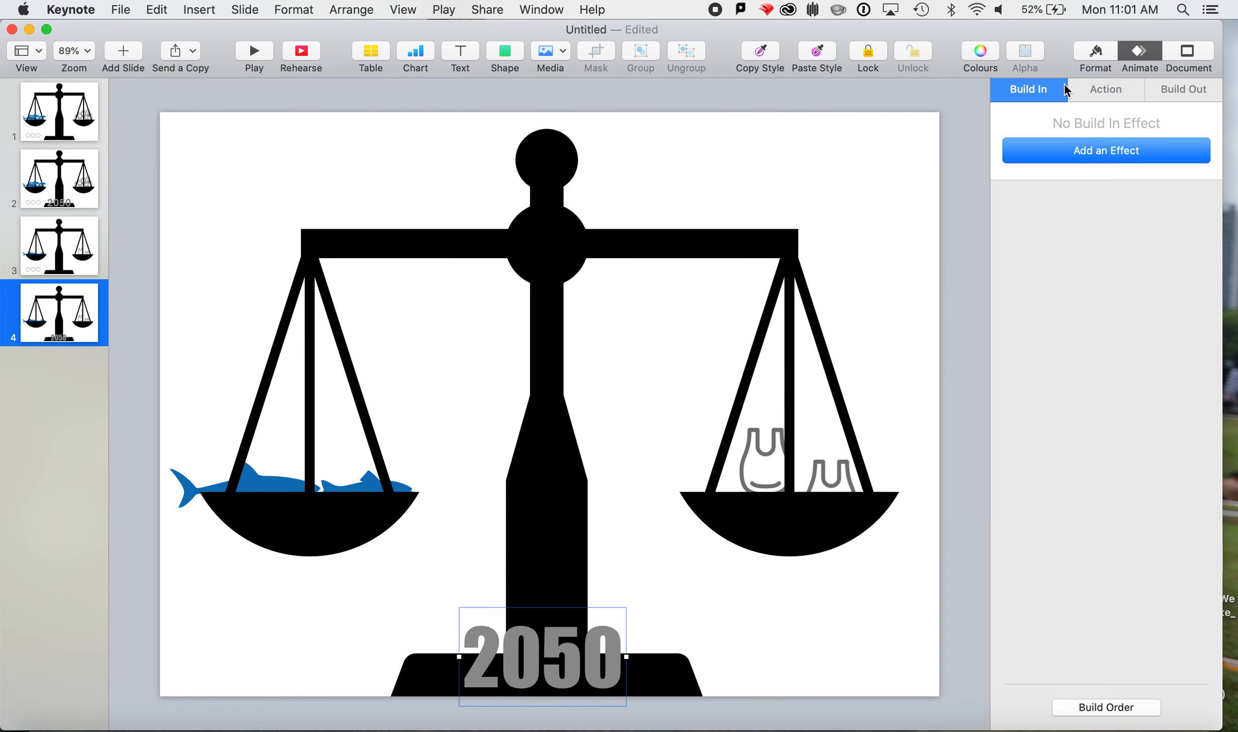
{"action": "left_click", "coordinate": [1090, 154]}
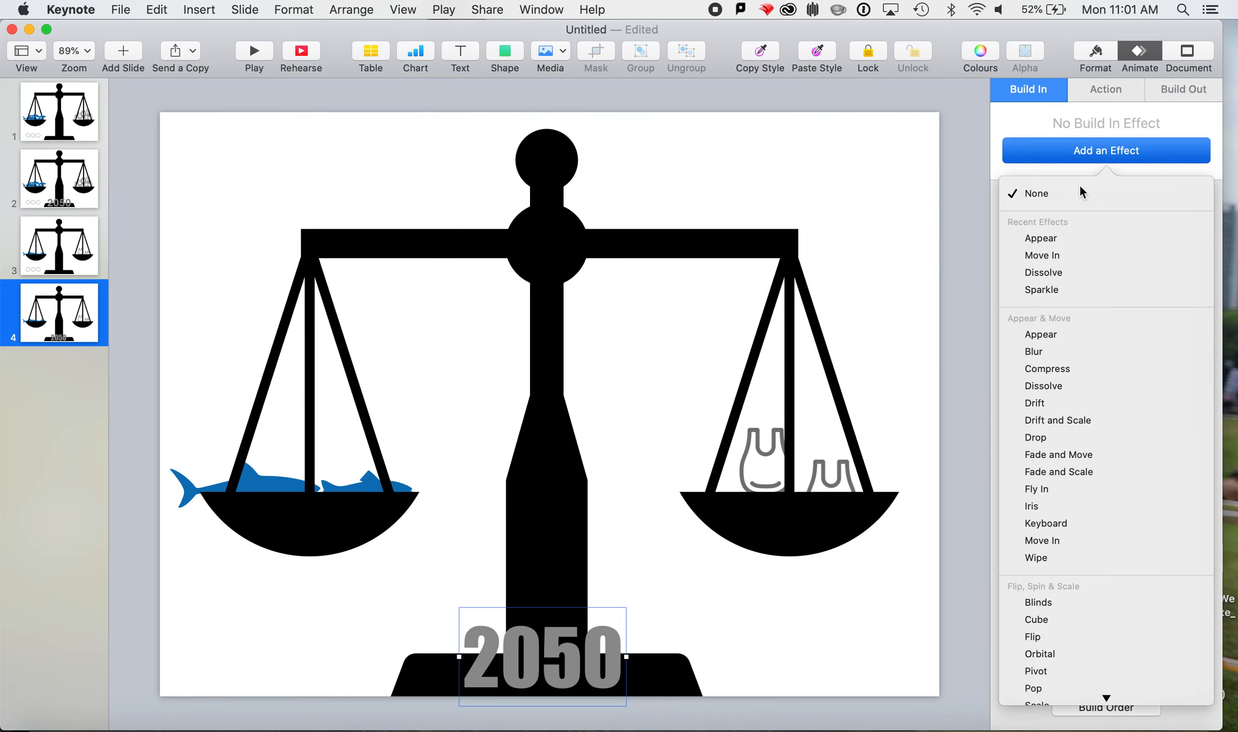
{"action": "left_click", "coordinate": [1078, 245]}
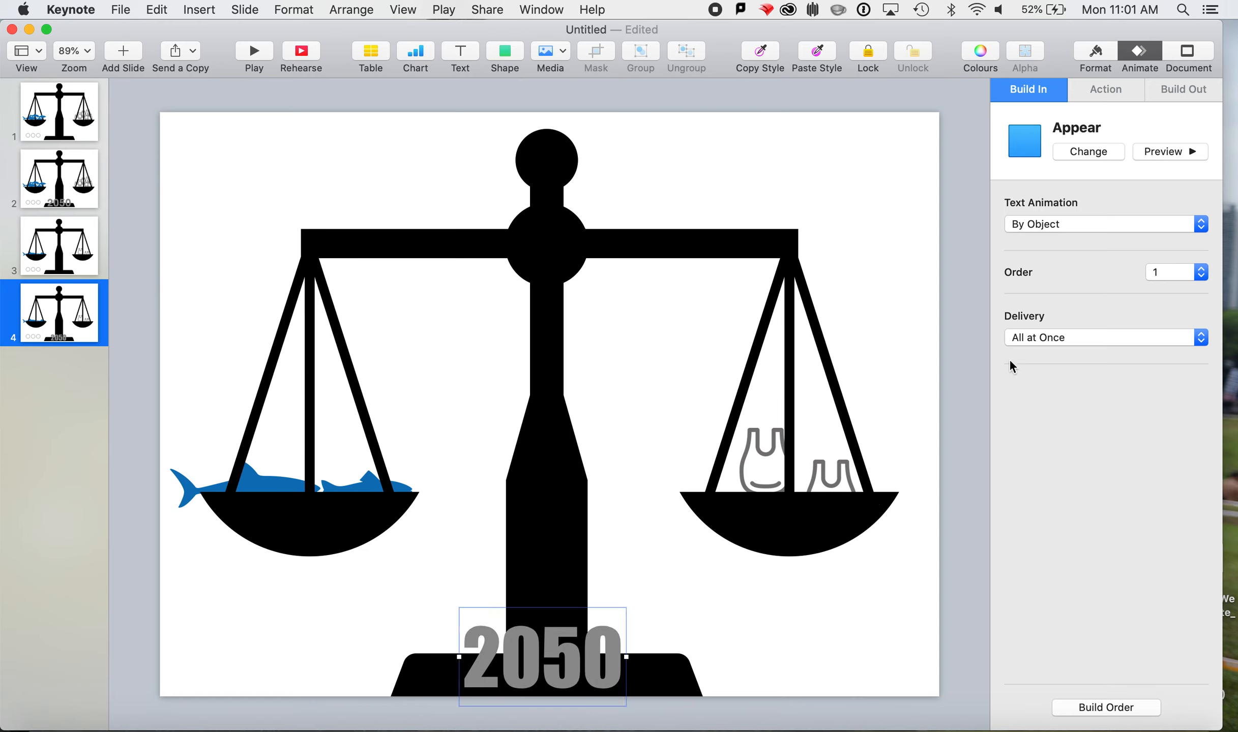
{"action": "left_click", "coordinate": [1098, 710]}
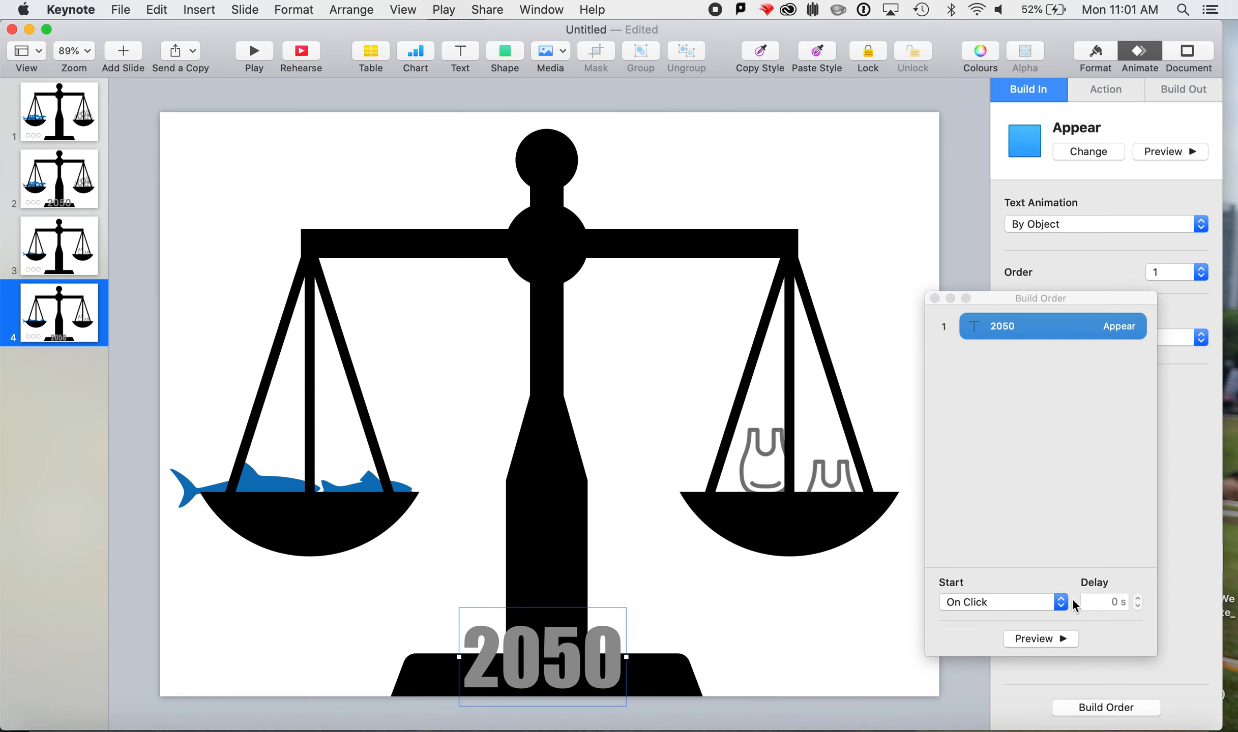
{"action": "left_click", "coordinate": [1027, 602]}
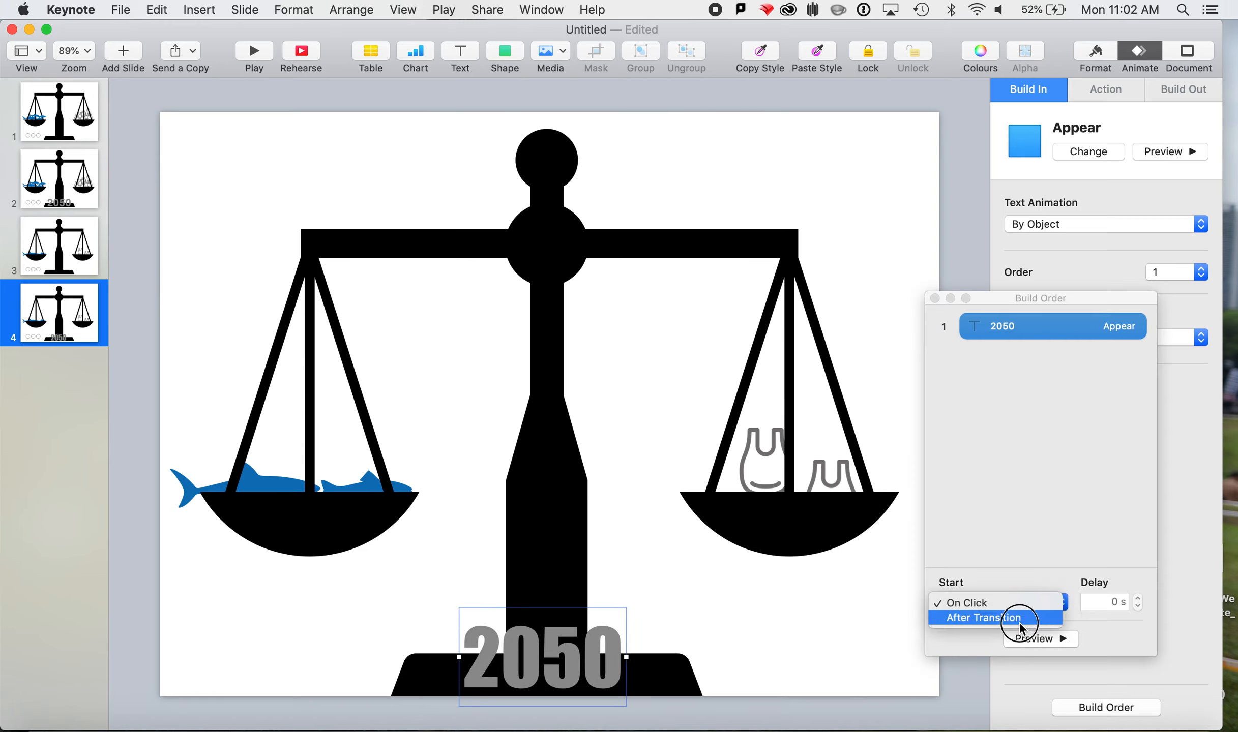
{"action": "left_click", "coordinate": [1023, 620]}
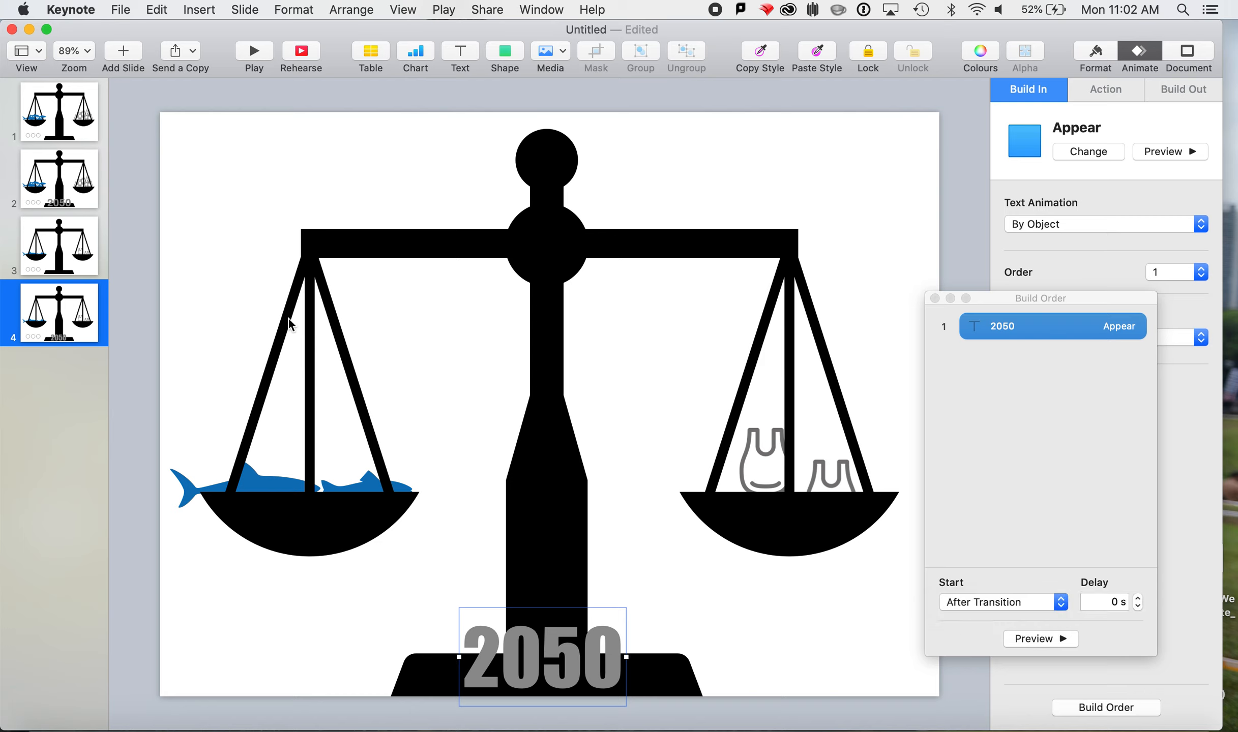
{"action": "left_click", "coordinate": [934, 298]}
- Add a Move action to the pan holding the plastic bags, ending straight below it at about 683 pt, 294 pt
{"action": "left_click", "coordinate": [774, 249]}
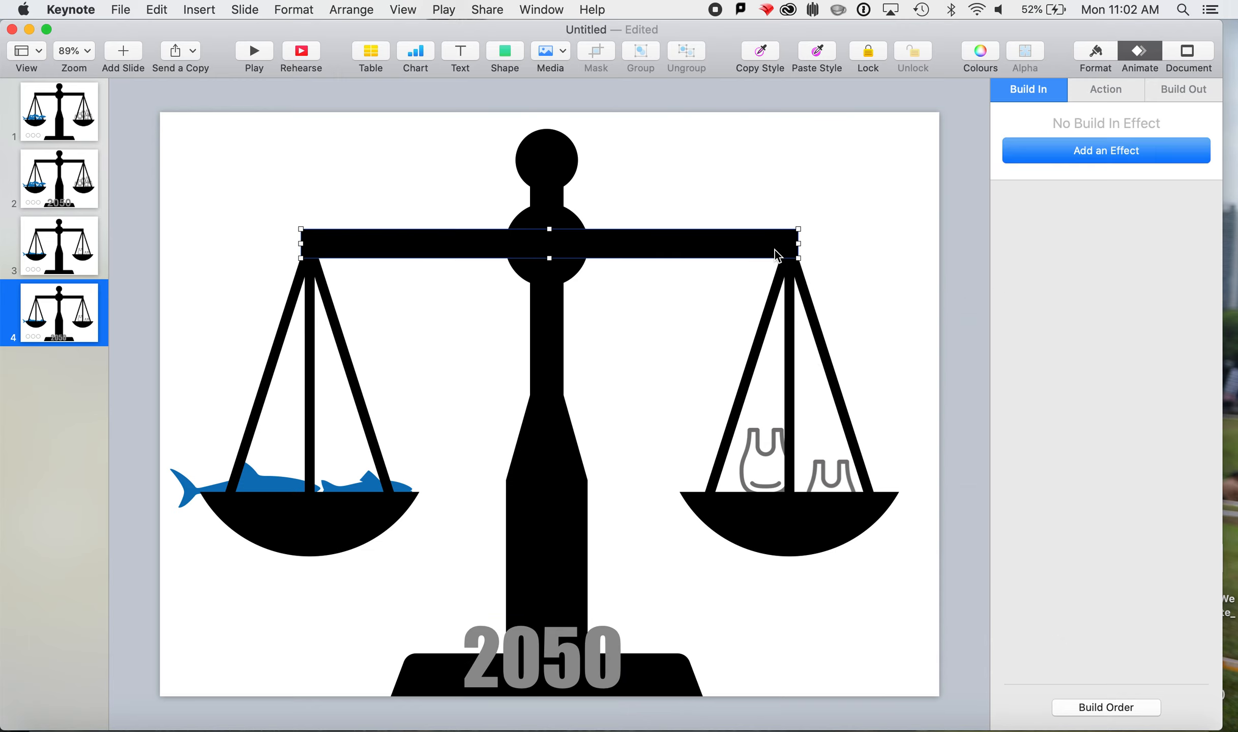
{"action": "left_click", "coordinate": [795, 410]}
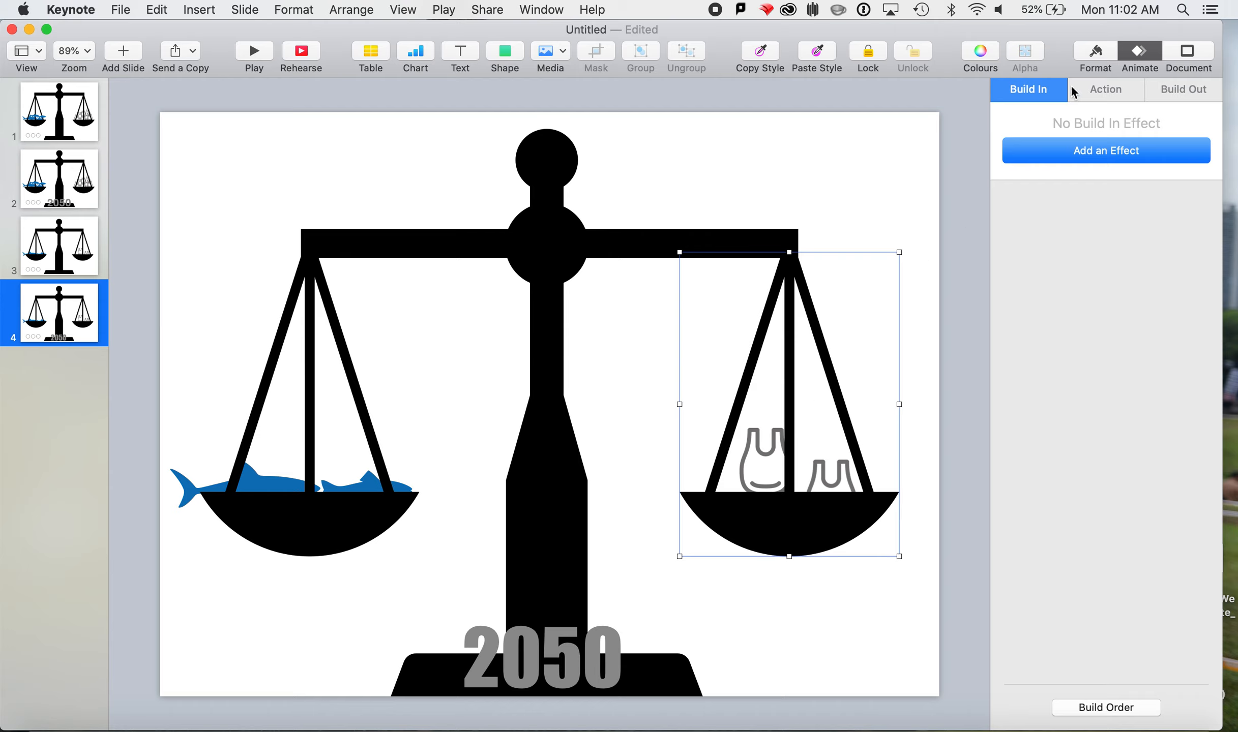
{"action": "left_click", "coordinate": [1101, 90]}
{"action": "left_click", "coordinate": [1110, 154]}
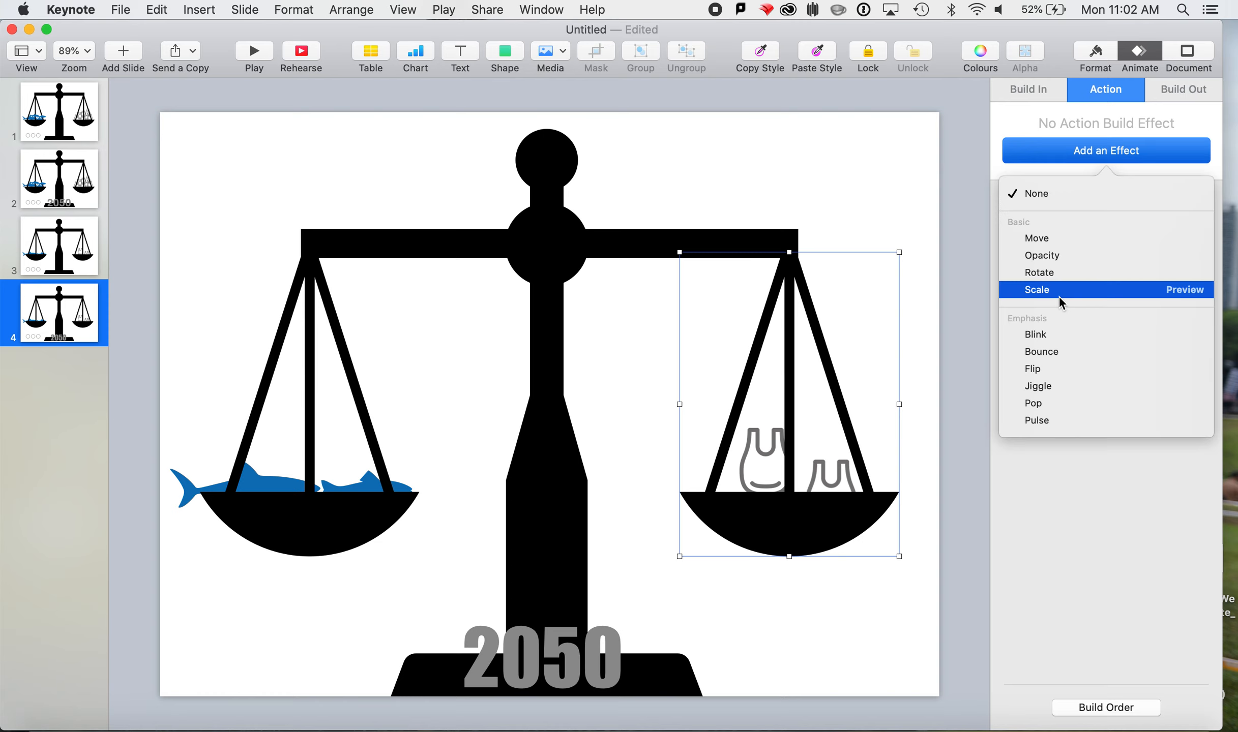
{"action": "left_click", "coordinate": [1059, 235]}
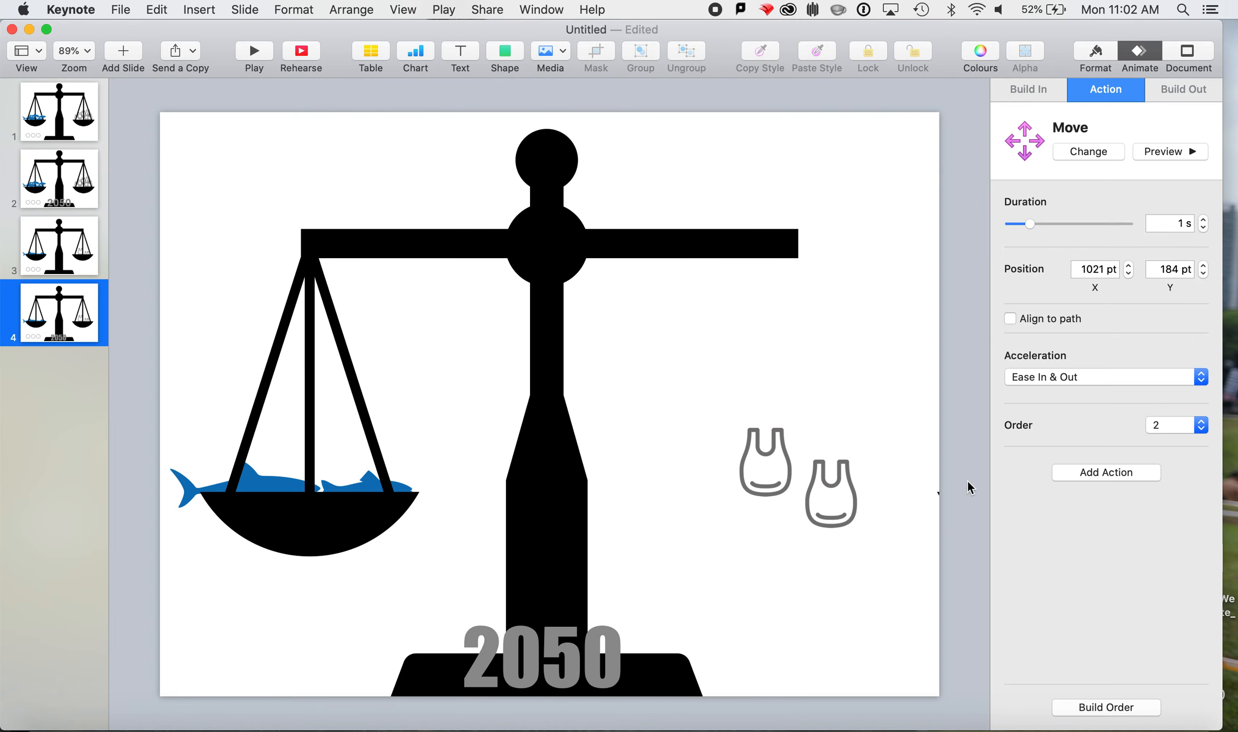
{"action": "left_click_drag", "start_coordinate": [891, 534], "coordinate": [725, 594]}
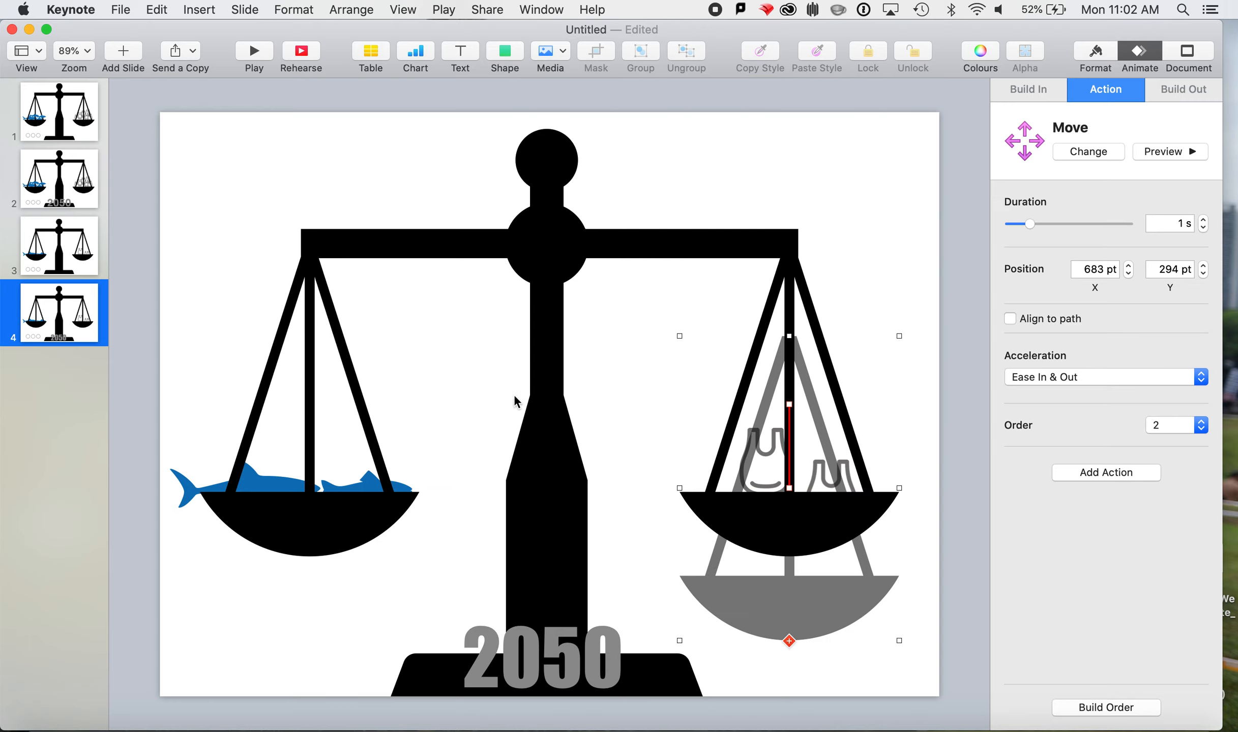
- Add a Move action to the fish pan, ending straight above it at about 52 pt, 47 pt
{"action": "left_click", "coordinate": [337, 515]}
{"action": "left_click", "coordinate": [1140, 147]}
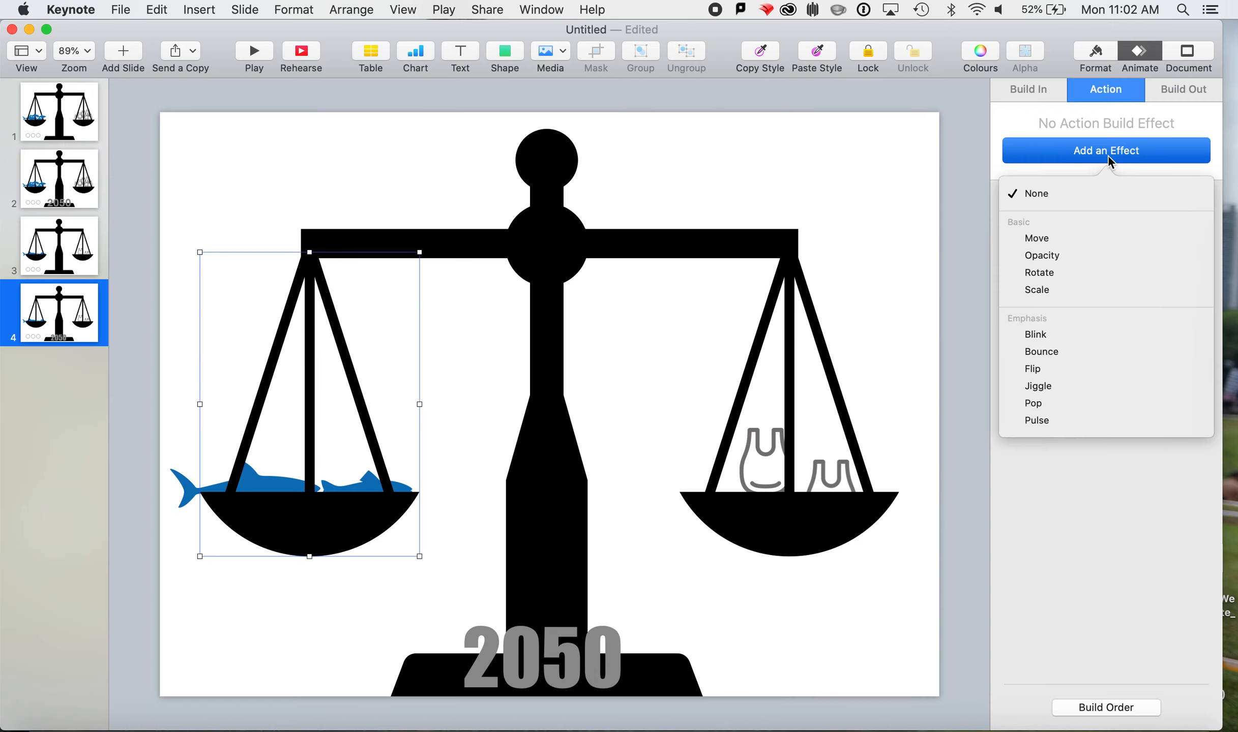
{"action": "left_click", "coordinate": [1086, 240]}
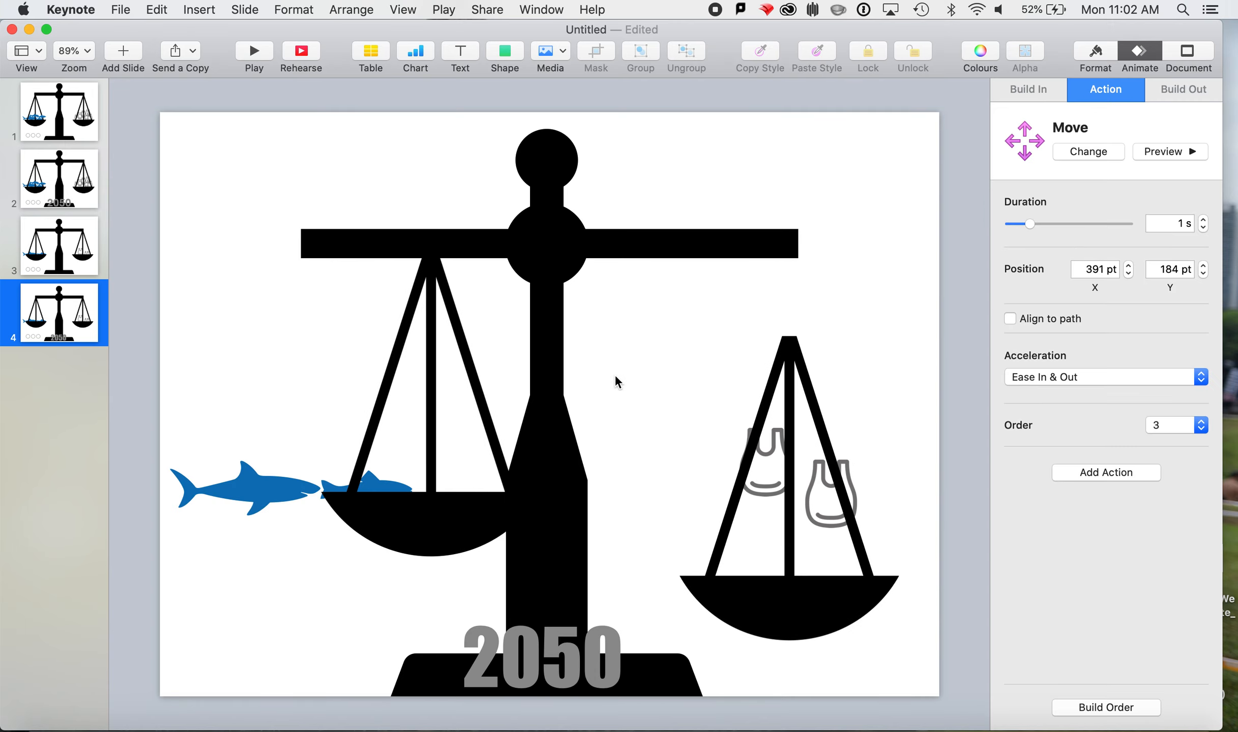
{"action": "left_click_drag", "start_coordinate": [517, 536], "coordinate": [304, 424]}
- Add a Rotate action to the horizontal beam, turning it clockwise by 12°
{"action": "left_click", "coordinate": [445, 248]}
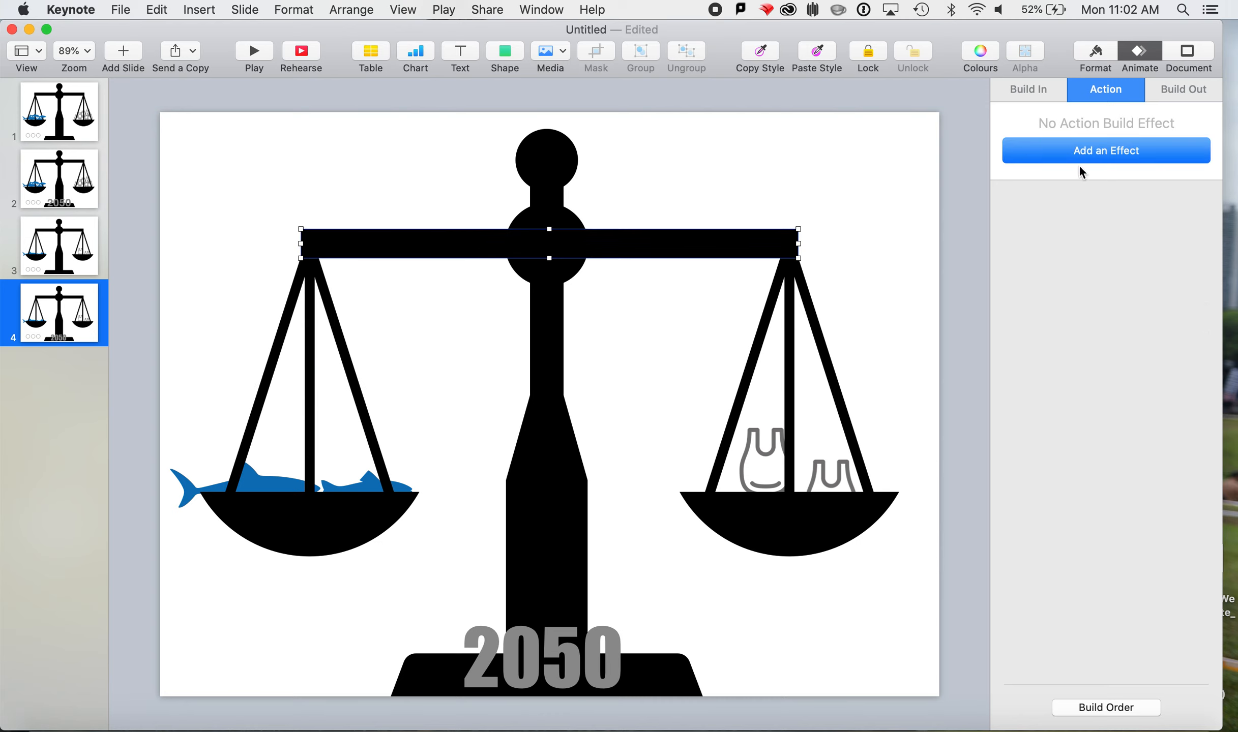
{"action": "left_click", "coordinate": [1092, 153]}
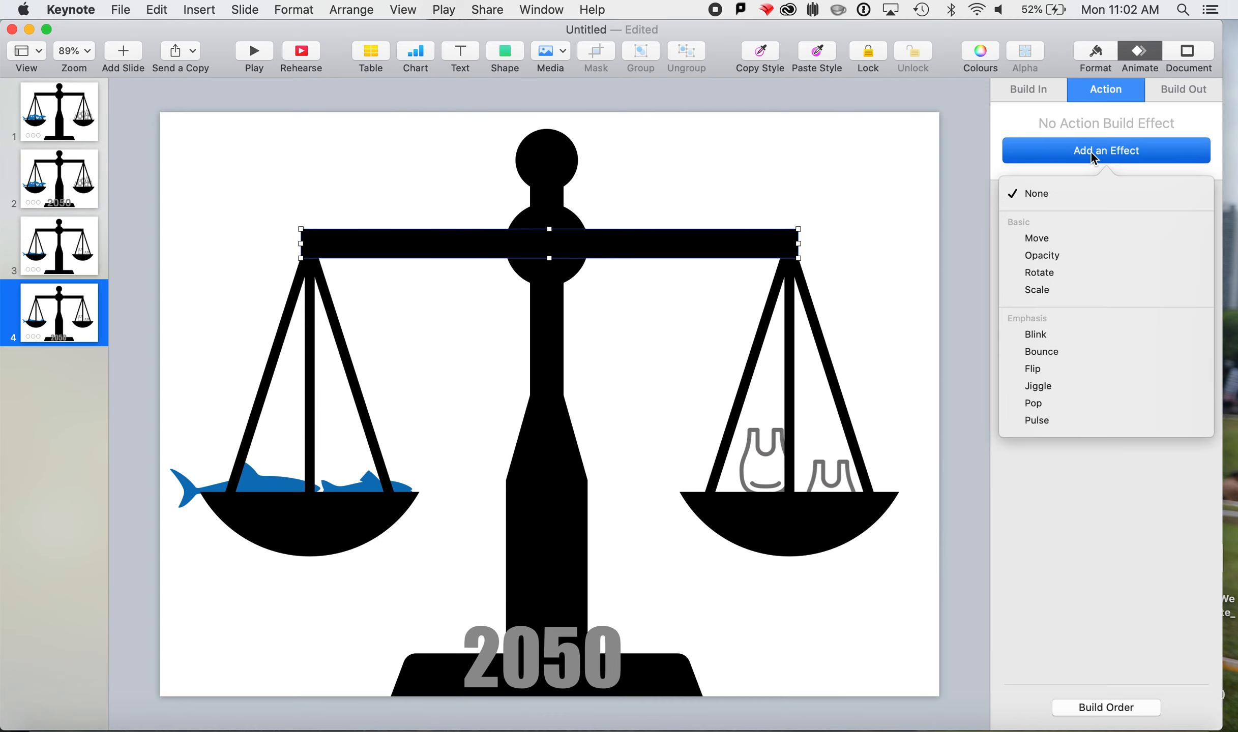
{"action": "left_click", "coordinate": [1100, 273]}
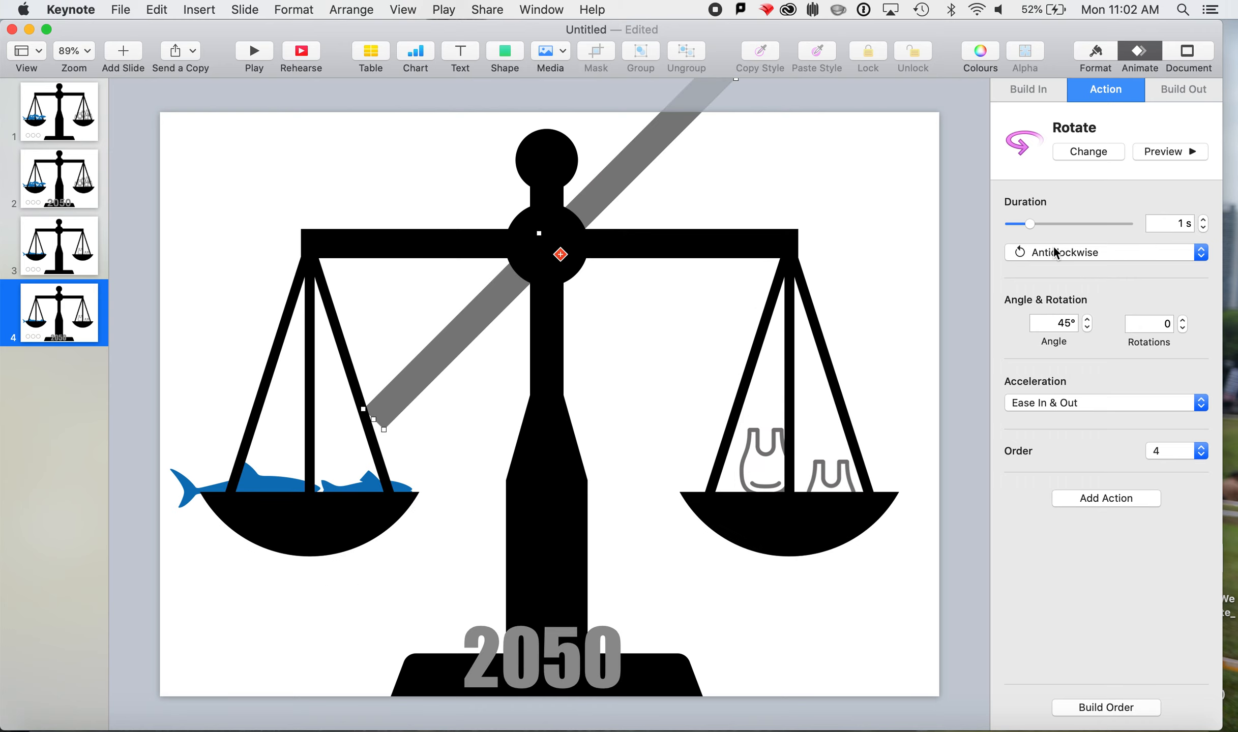
{"action": "left_click", "coordinate": [1109, 251]}
{"action": "left_click", "coordinate": [1108, 256]}
{"action": "left_click", "coordinate": [1087, 331]}
{"action": "left_click_drag", "start_coordinate": [1087, 330], "coordinate": [1089, 333]}
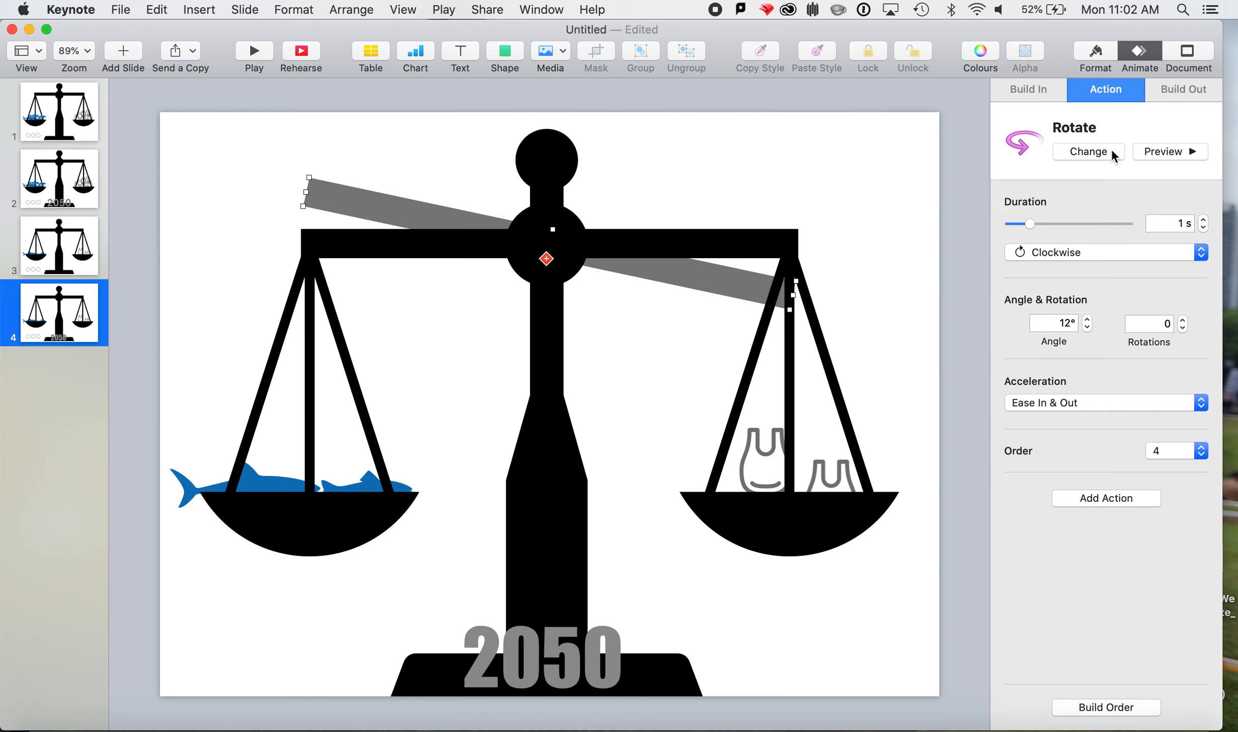
- Set the Move action of the plastic-bag pan to start With Build 1 in the build order
{"action": "left_click", "coordinate": [1106, 707]}
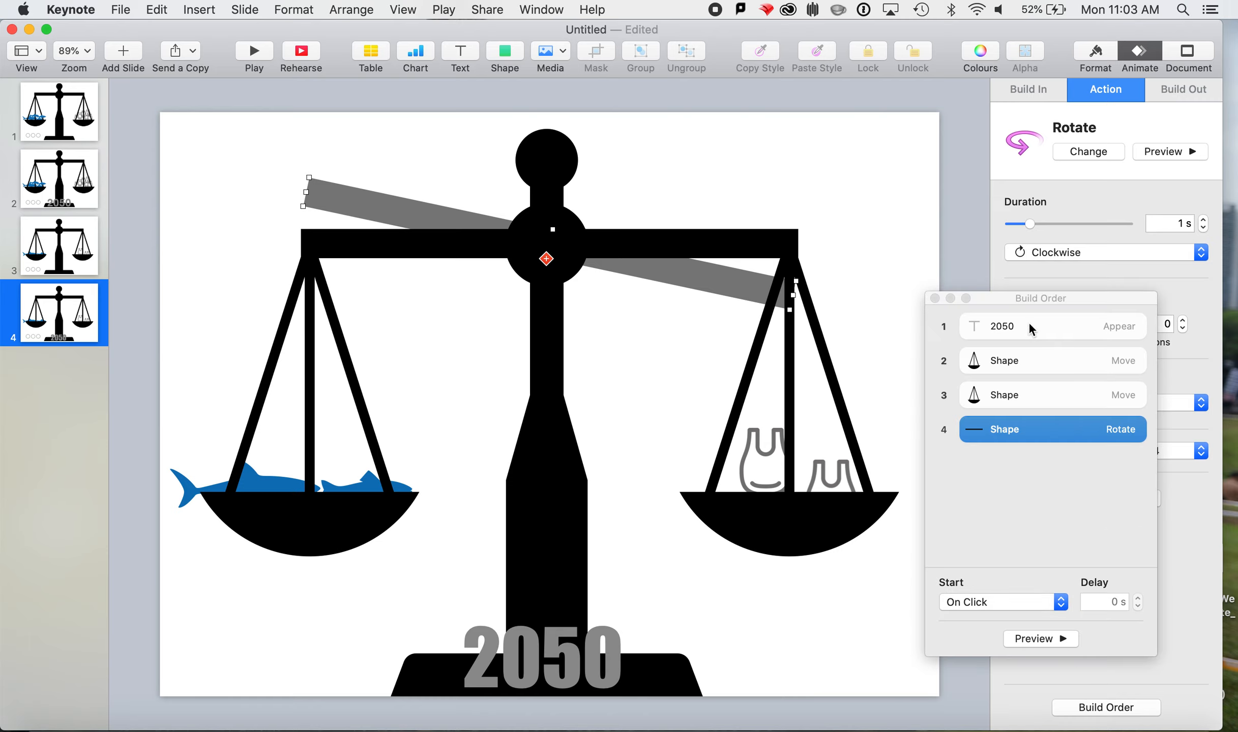
{"action": "left_click", "coordinate": [1028, 324]}
{"action": "left_click", "coordinate": [1032, 361]}
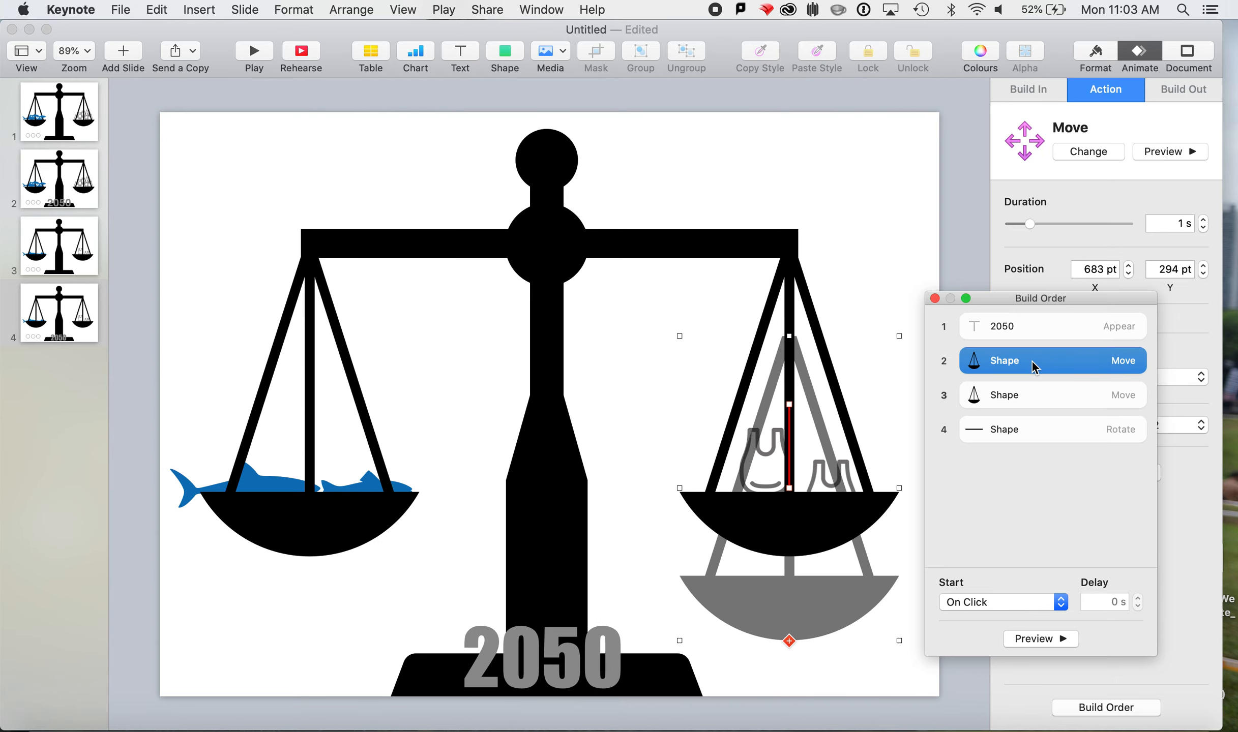
{"action": "mouse_move", "coordinate": [1032, 362]}
{"action": "left_mouse_down"}
{"action": "mouse_move", "coordinate": [1022, 326]}
{"action": "mouse_move", "coordinate": [1025, 374]}
{"action": "left_mouse_up"}
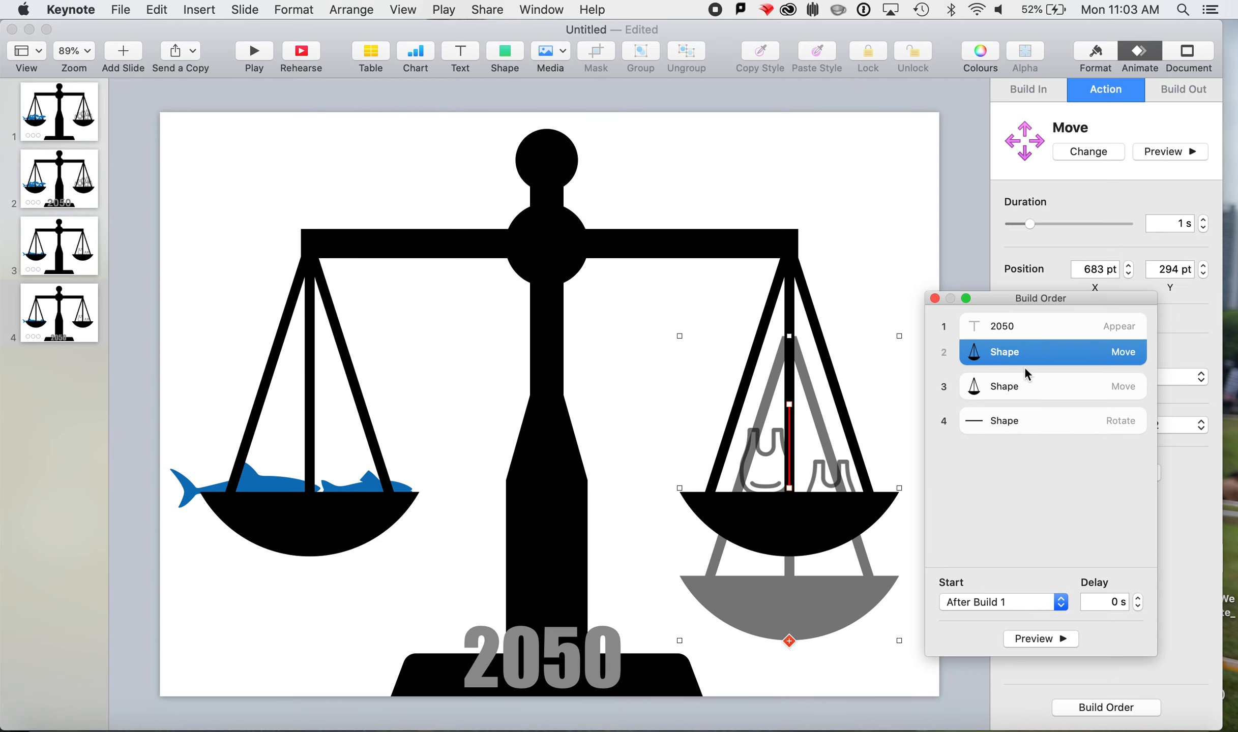
{"action": "left_click", "coordinate": [998, 603]}
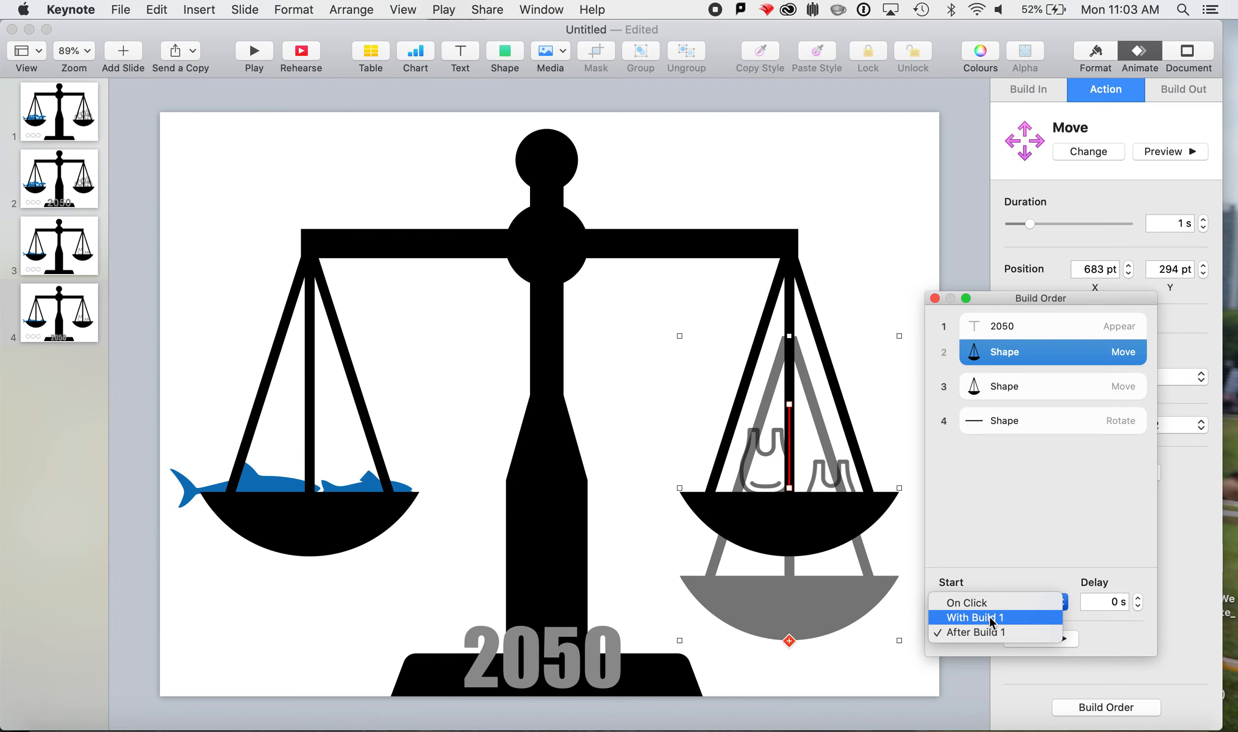
{"action": "left_click", "coordinate": [992, 618]}
- Set the fish pan's Move action and the beam's Rotate action to start With Build 1
{"action": "left_click", "coordinate": [1028, 389]}
{"action": "left_click", "coordinate": [1025, 352], "text": "shift"}
{"action": "left_click", "coordinate": [1022, 390]}
{"action": "left_click_drag", "start_coordinate": [1022, 390], "coordinate": [1015, 346]}
{"action": "left_click", "coordinate": [978, 600]}
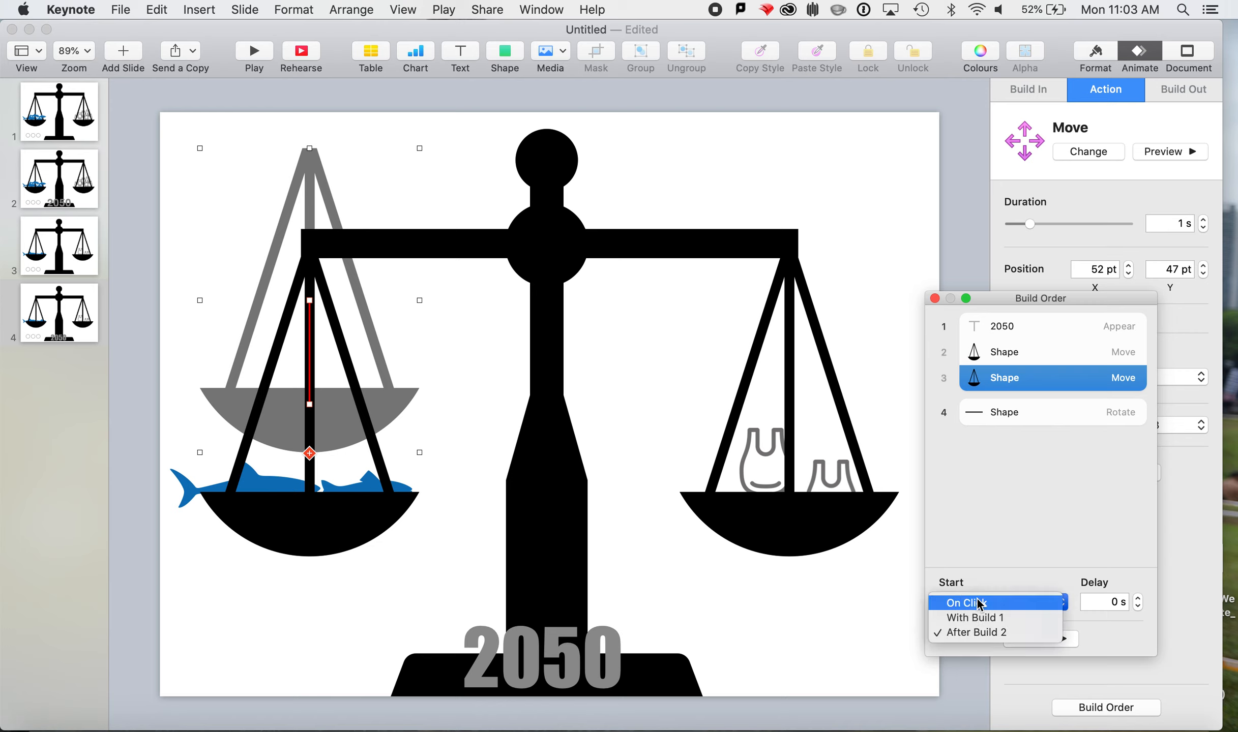
{"action": "left_click", "coordinate": [956, 693]}
{"action": "left_click", "coordinate": [1036, 411]}
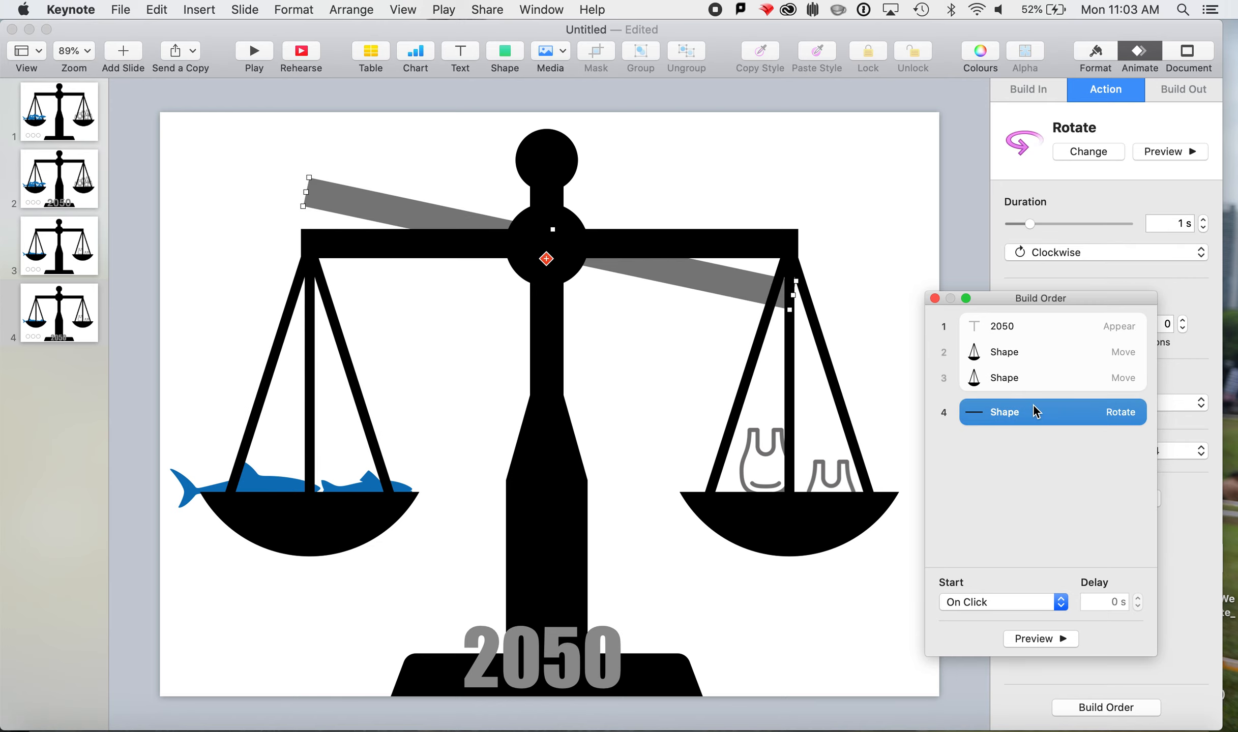
{"action": "left_click", "coordinate": [986, 603]}
{"action": "left_click", "coordinate": [984, 613]}
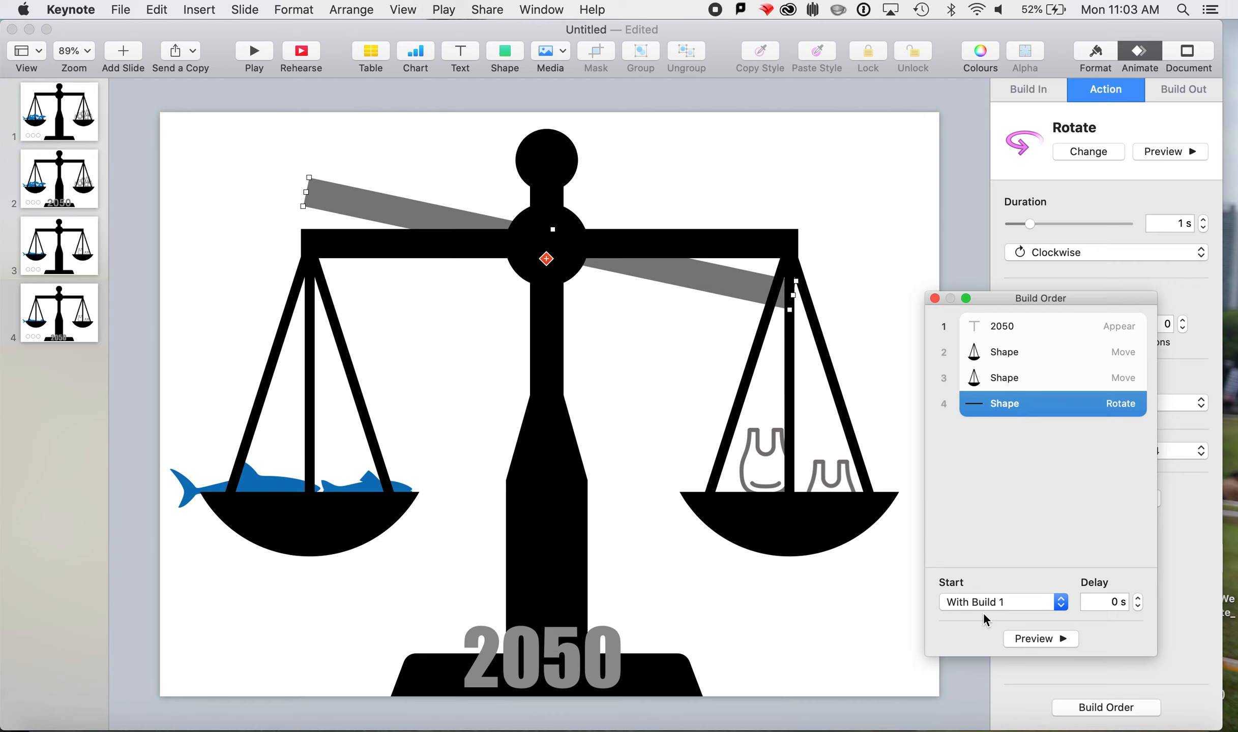
- Preview the builds and lower the end position of the fish pan's Move action to about Y 105 pt
{"action": "left_click", "coordinate": [1037, 640]}
{"action": "left_click", "coordinate": [789, 356]}
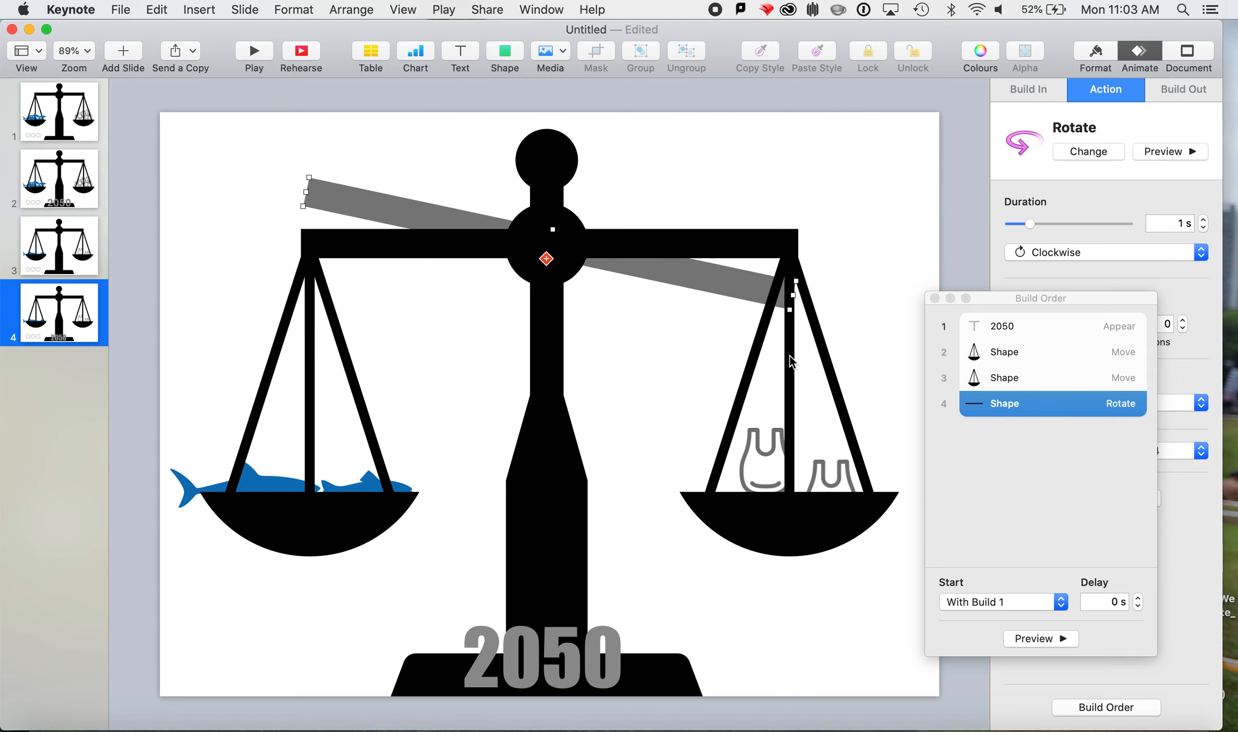
{"action": "left_click", "coordinate": [1027, 379]}
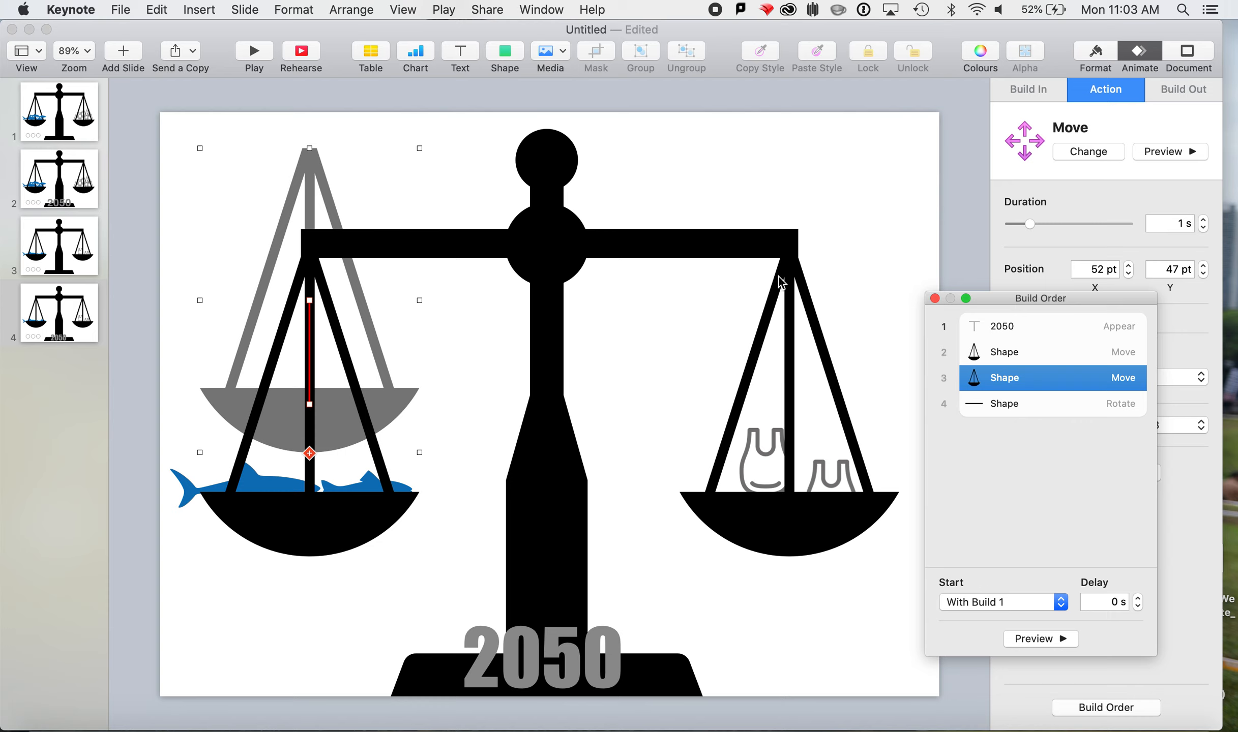
{"action": "left_click", "coordinate": [327, 439]}
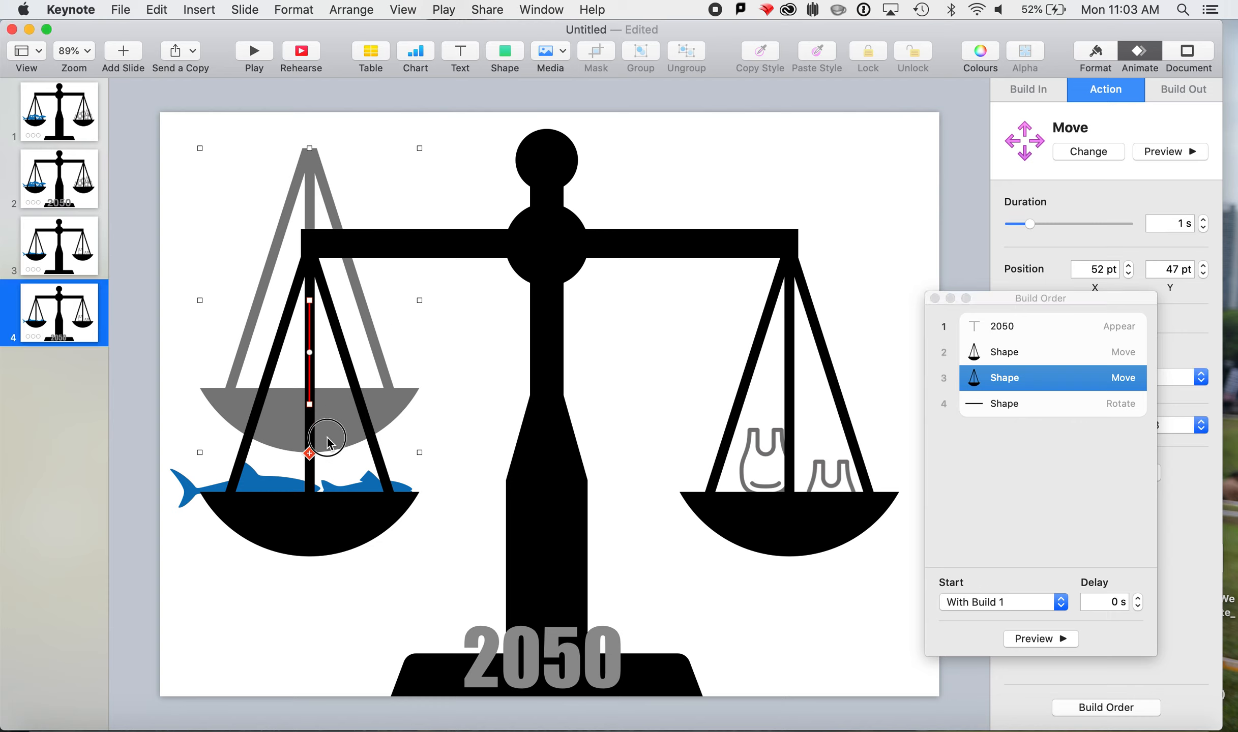
{"action": "left_click_drag", "start_coordinate": [335, 410], "coordinate": [333, 452]}
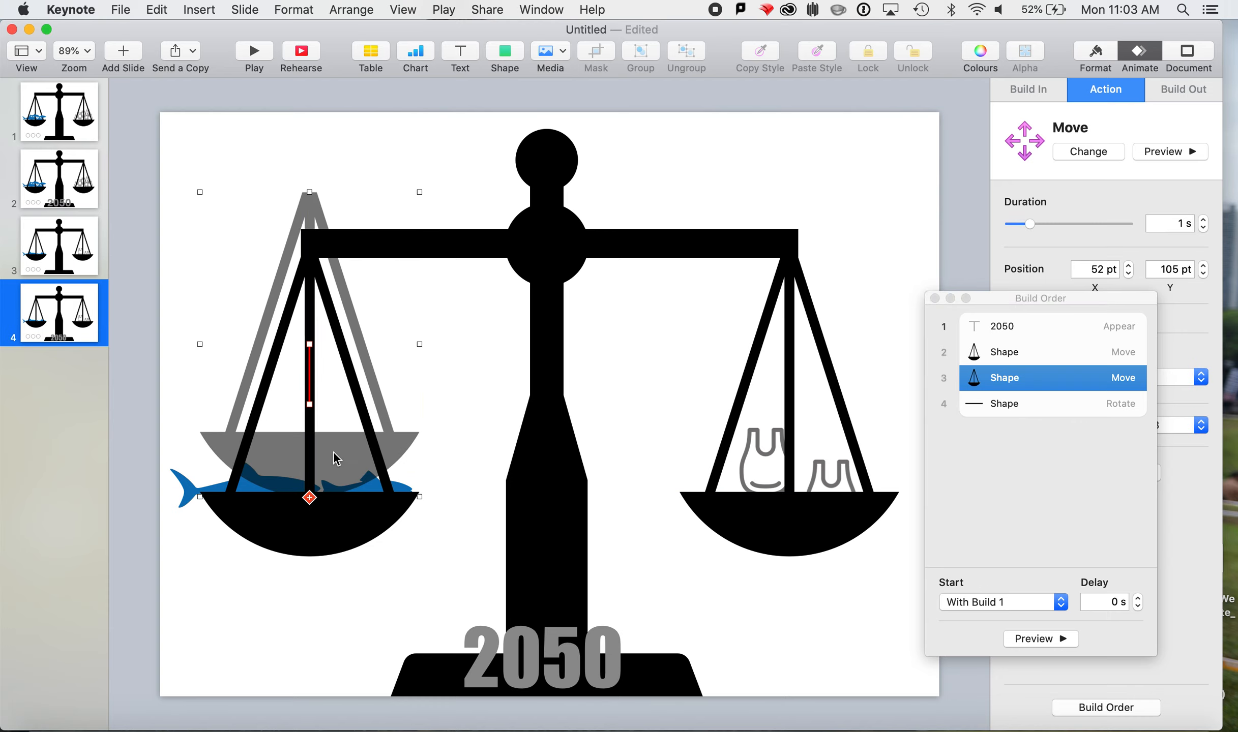
- Raise the end position of the plastic-bag pan's Move action to about Y 251 pt and preview the builds
{"action": "left_click", "coordinate": [1043, 357]}
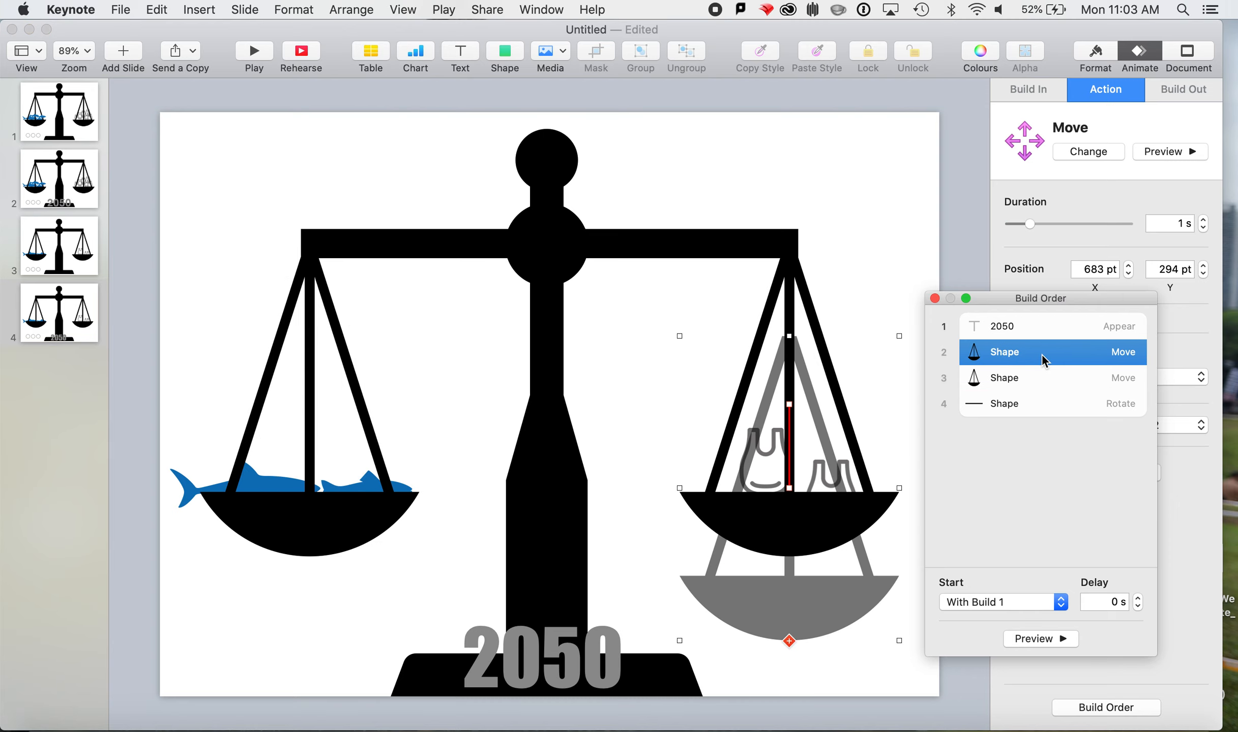
{"action": "left_click", "coordinate": [797, 604]}
{"action": "left_click_drag", "start_coordinate": [796, 601], "coordinate": [794, 565]}
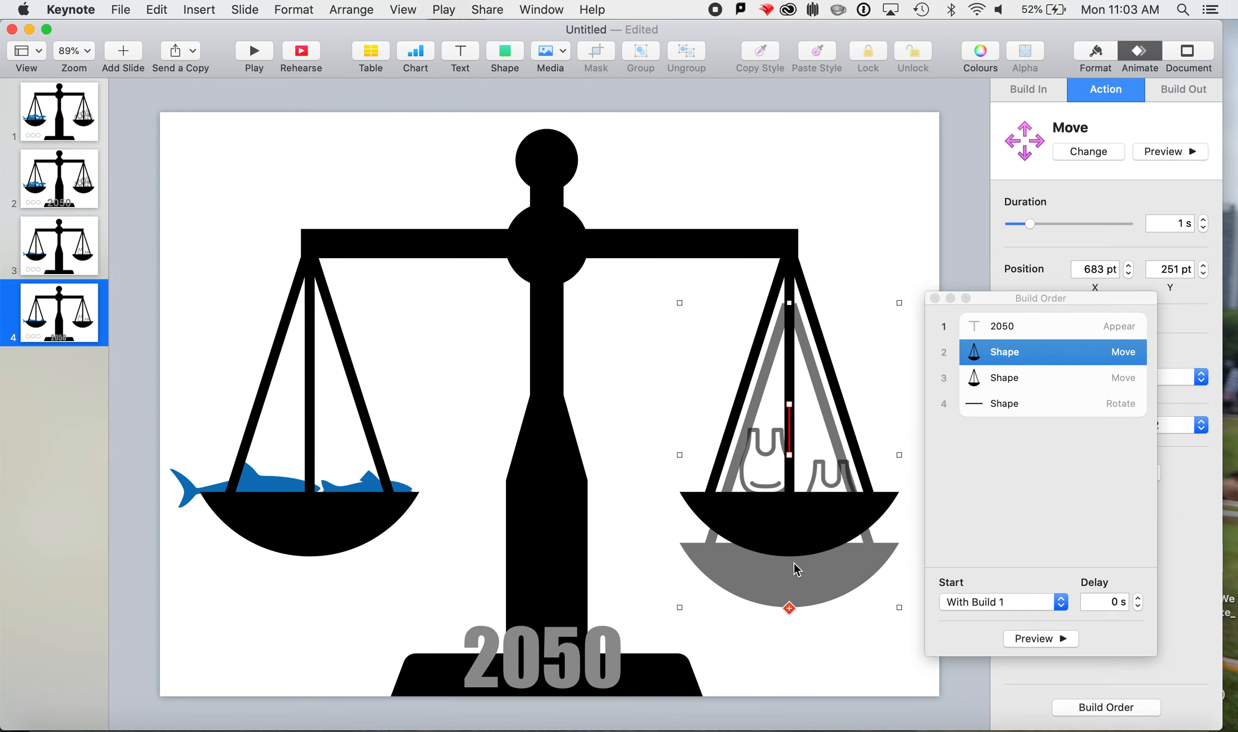
{"action": "left_click", "coordinate": [1037, 637]}
{"action": "left_click", "coordinate": [1036, 637]}
- Try to add a Move action to the shark and the fish as two separately selected objects
{"action": "left_click", "coordinate": [305, 486]}
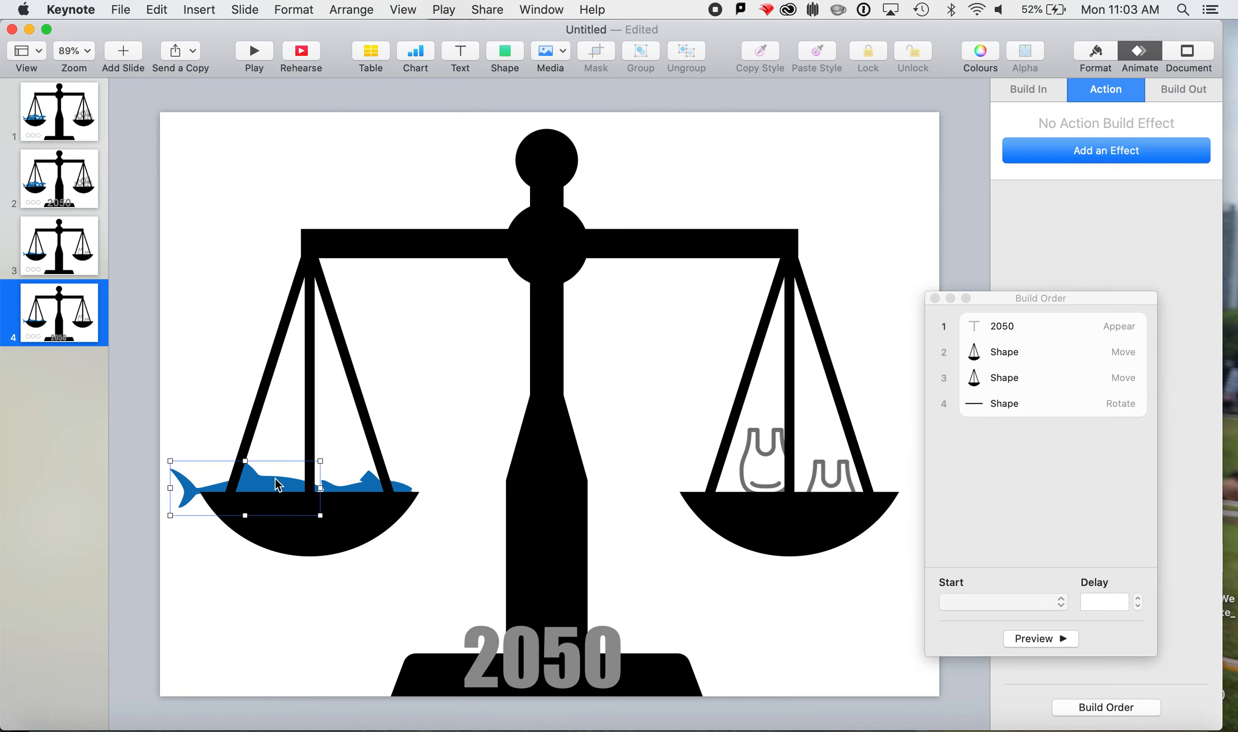
{"action": "left_click", "coordinate": [373, 487], "text": "shift"}
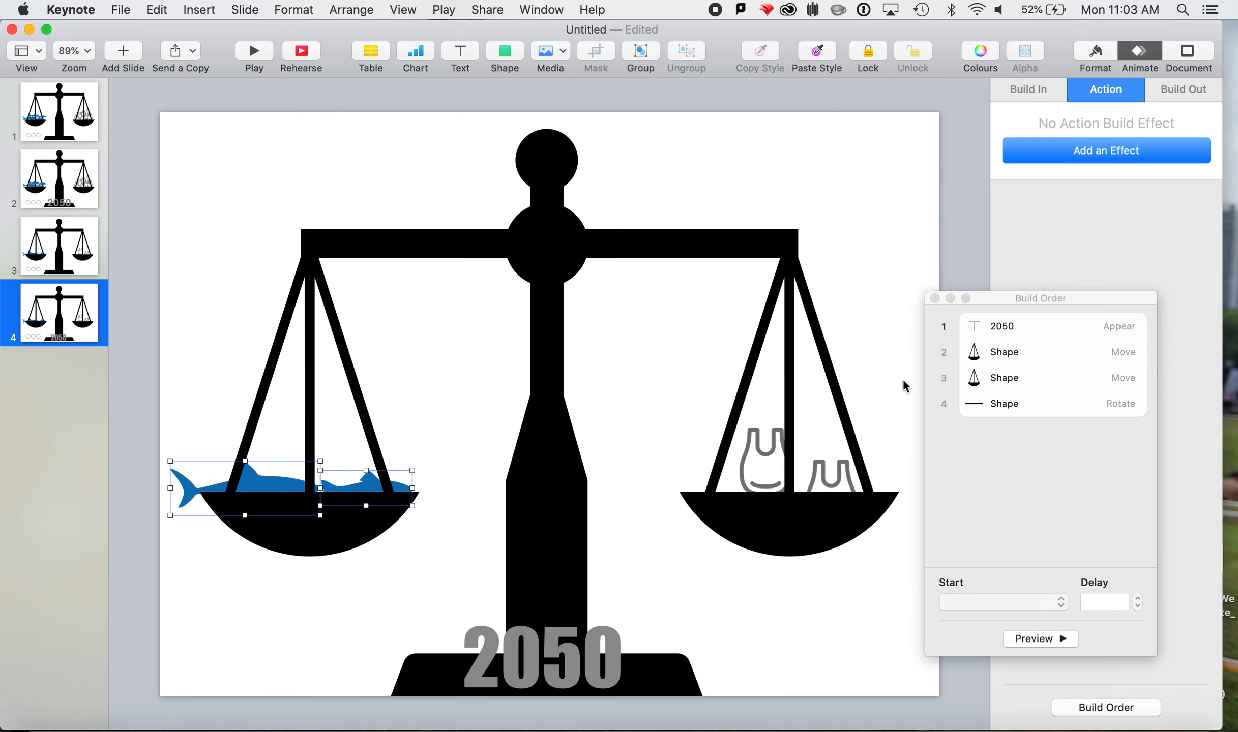
{"action": "left_click", "coordinate": [1081, 153]}
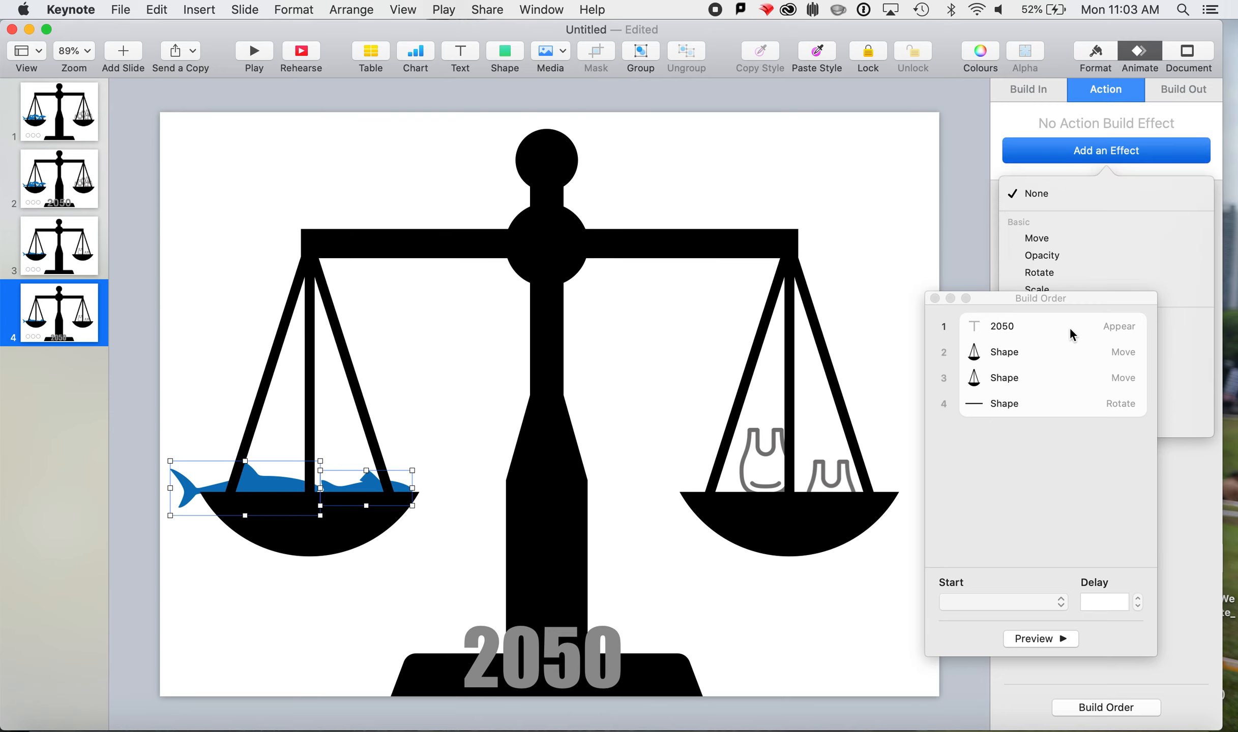
{"action": "left_click", "coordinate": [935, 299]}
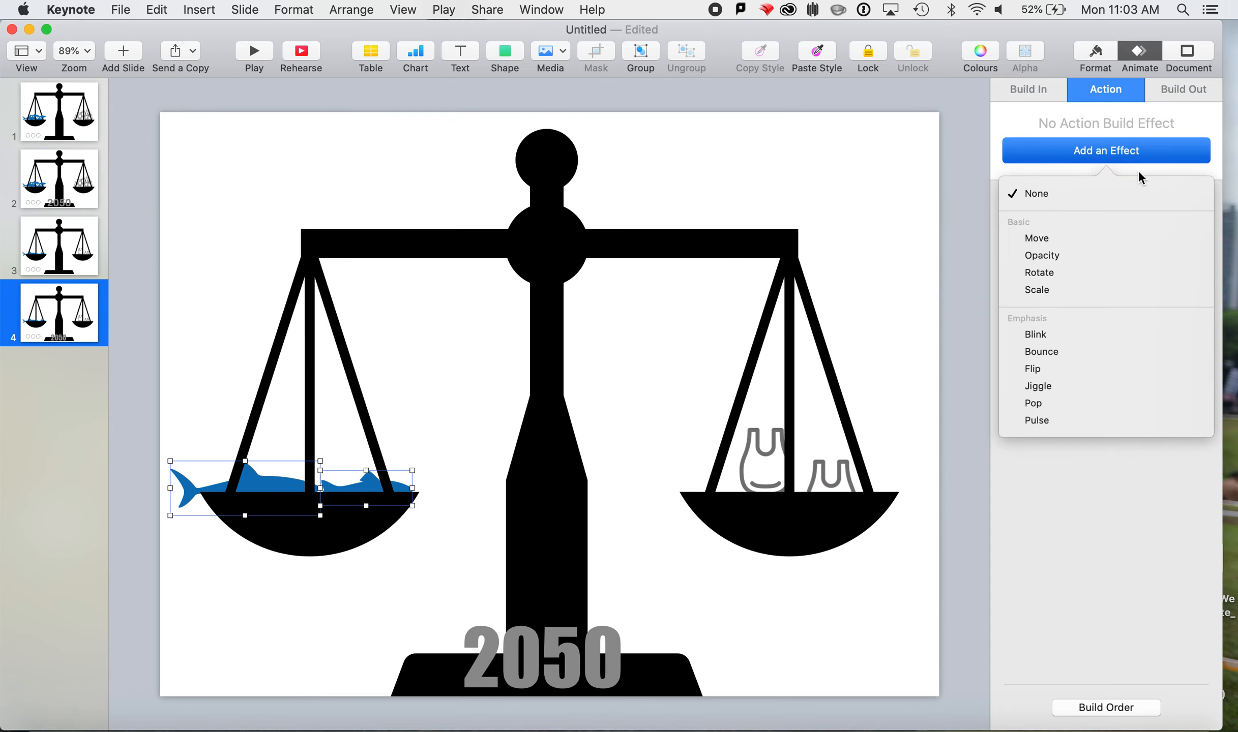
{"action": "left_click", "coordinate": [1103, 238]}
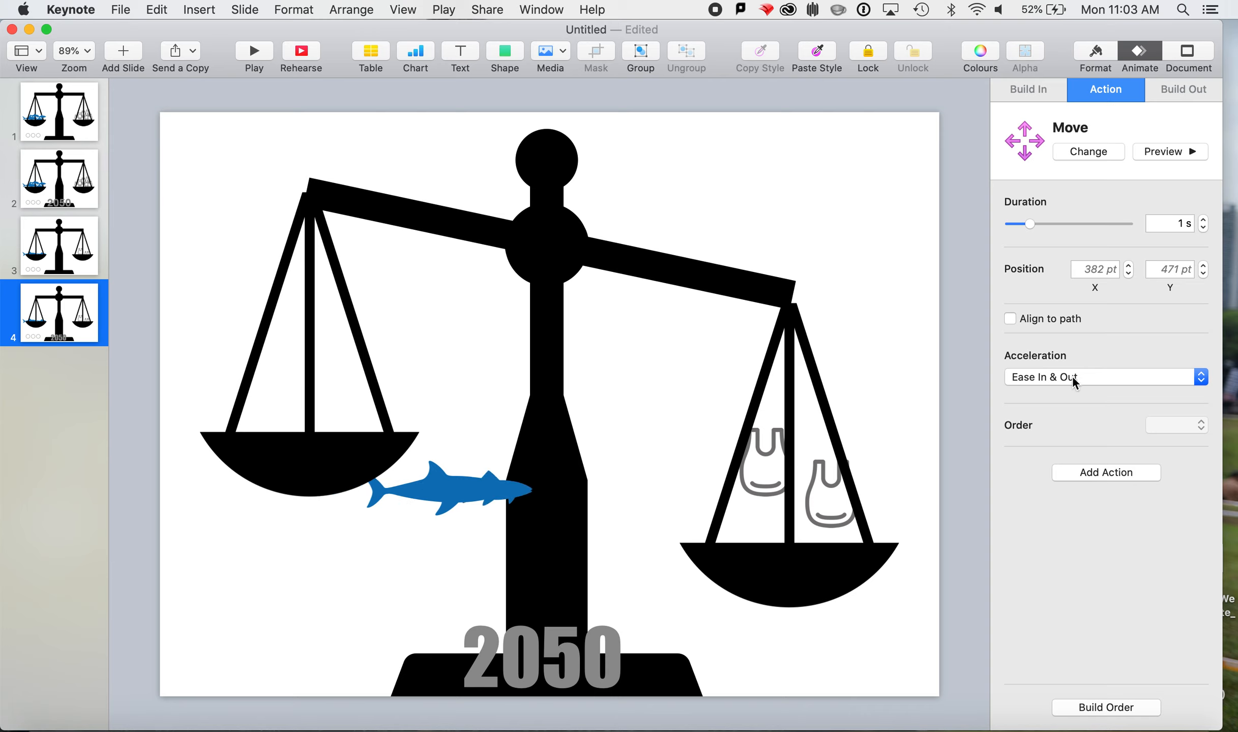
{"action": "mouse_move", "coordinate": [368, 488]}
{"action": "left_mouse_down"}
{"action": "mouse_move", "coordinate": [369, 504]}
{"action": "mouse_move", "coordinate": [369, 490]}
{"action": "left_mouse_up"}
{"action": "key", "text": "super+z"}
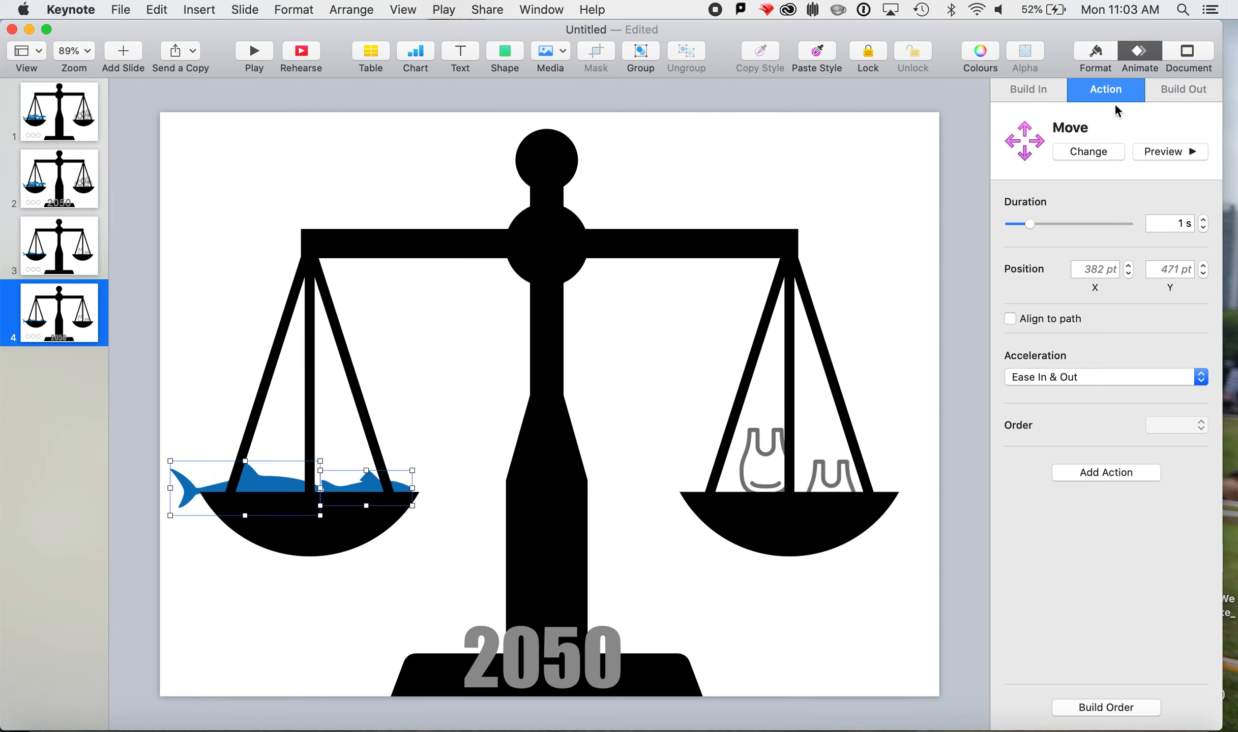
- Delete the separate Move actions of the shark and the fish from the build order
{"action": "left_click", "coordinate": [1099, 708]}
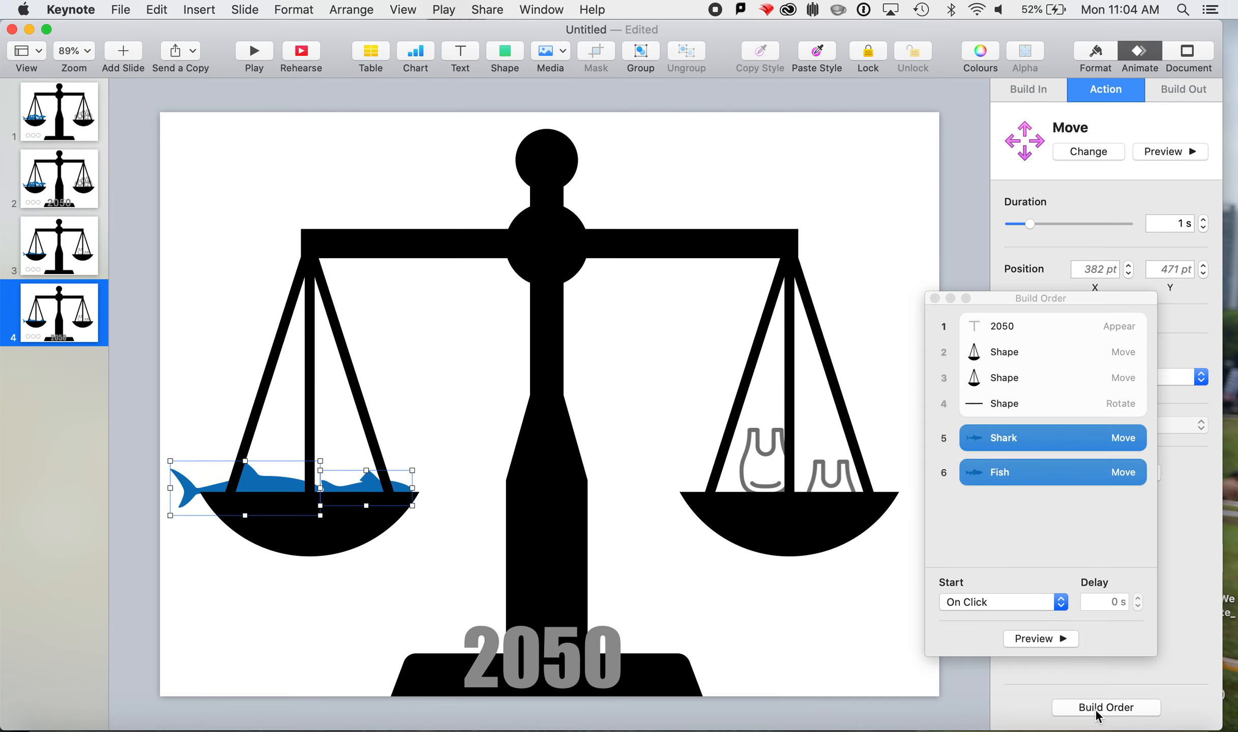
{"action": "left_click", "coordinate": [1016, 477]}
{"action": "left_click", "coordinate": [1017, 477]}
{"action": "key", "text": "BackSpace"}
{"action": "left_click", "coordinate": [1026, 429]}
{"action": "key", "text": "BackSpace"}
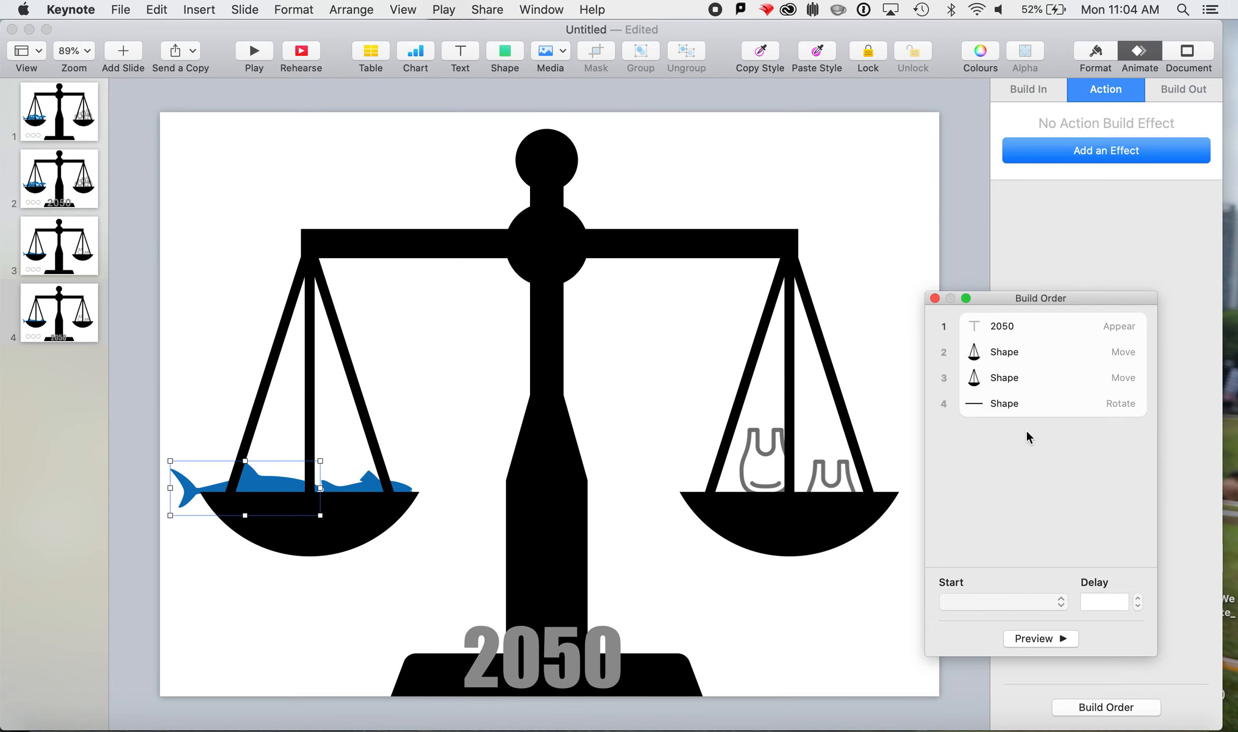
- Group the shark with the fish and give the group a Move action ending at about X 13 pt, Y 387 pt
{"action": "left_click", "coordinate": [367, 485], "text": "shift"}
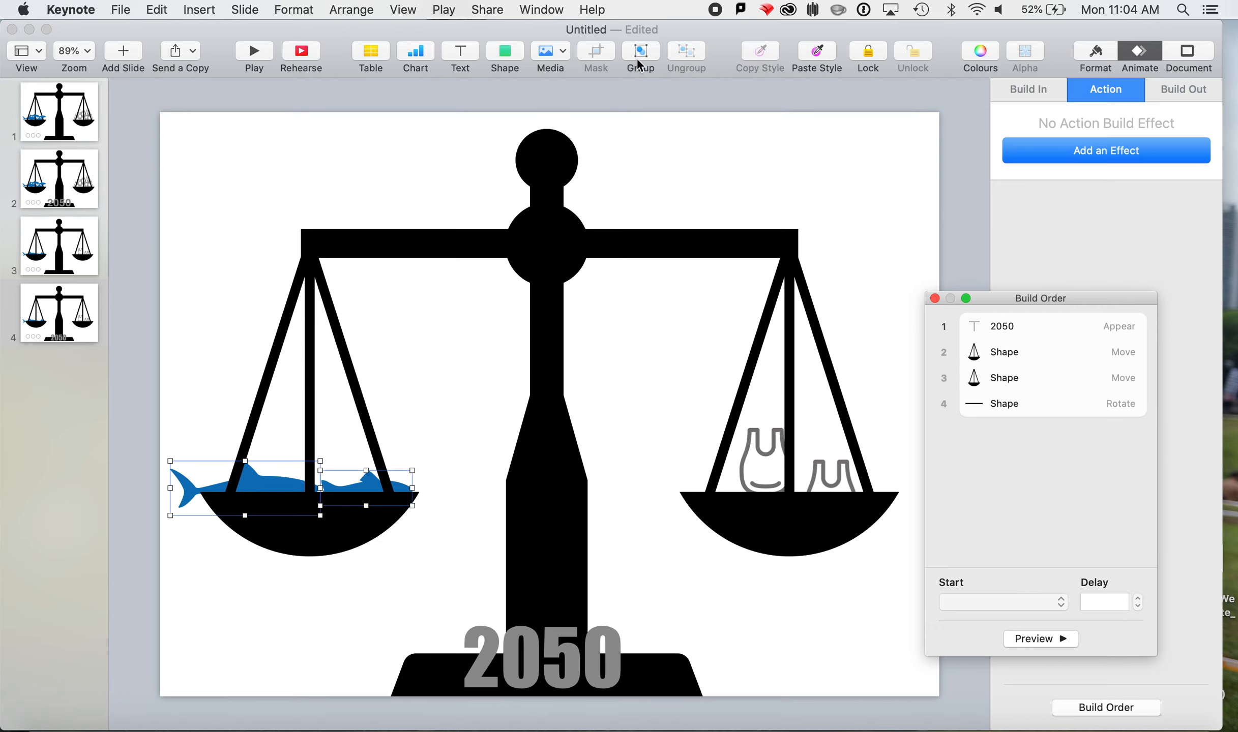
{"action": "left_click", "coordinate": [642, 51]}
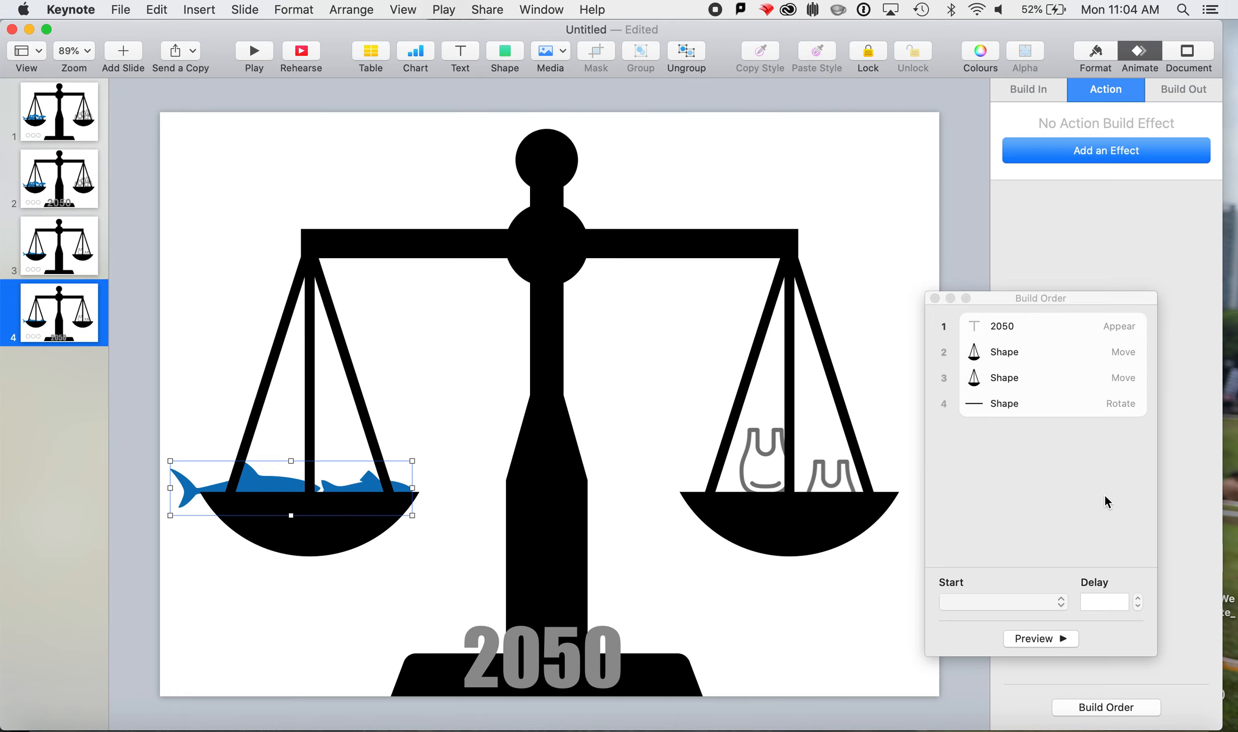
{"action": "left_click", "coordinate": [1127, 152]}
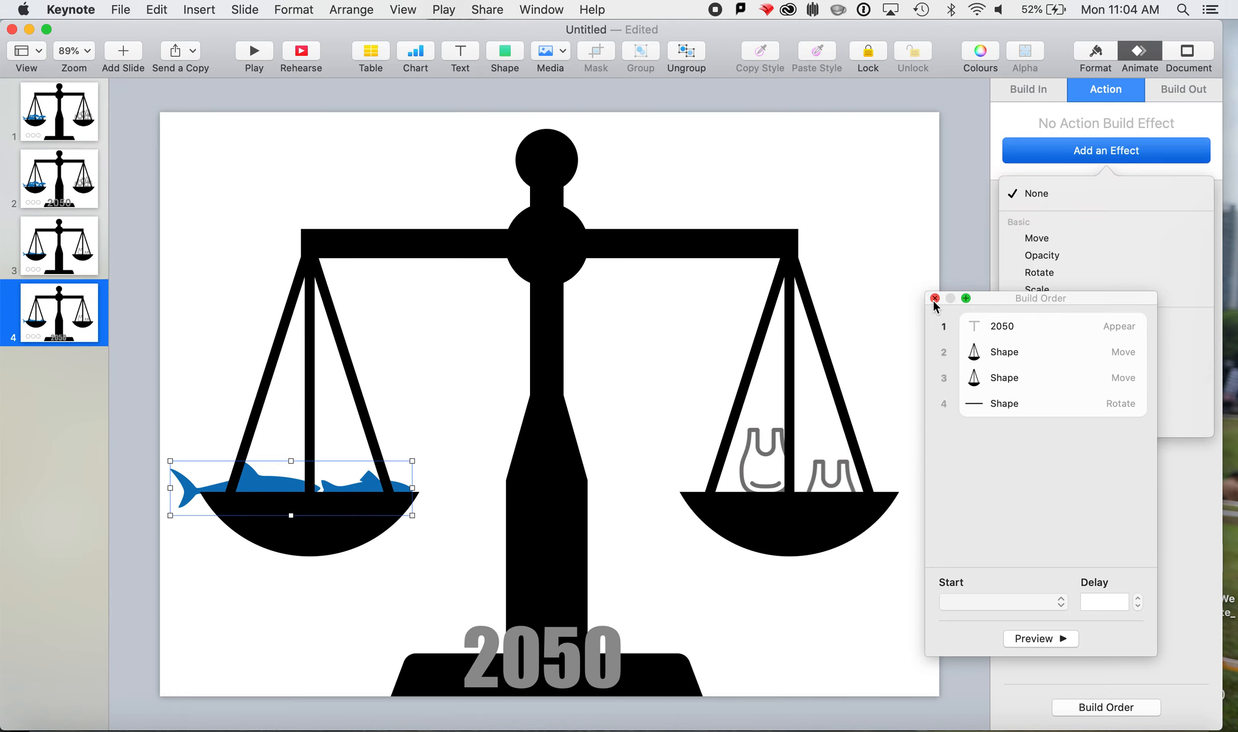
{"action": "left_click", "coordinate": [935, 299]}
{"action": "left_click", "coordinate": [1076, 238]}
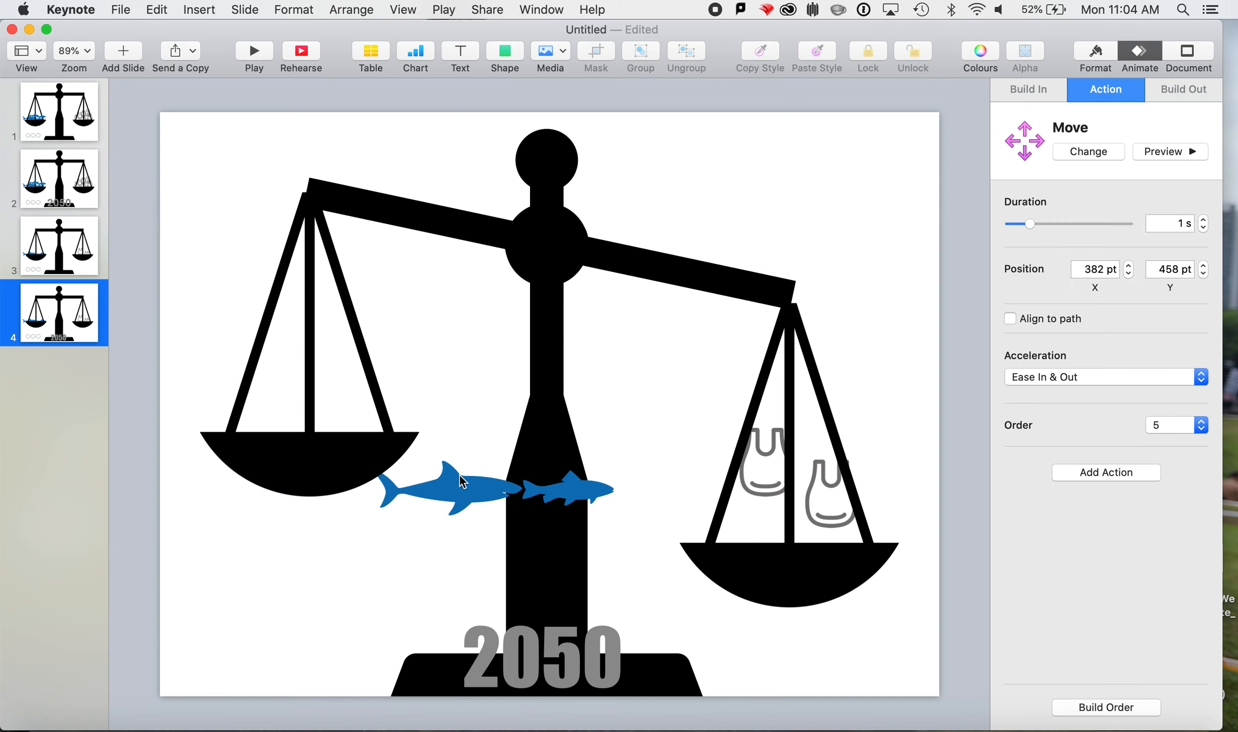
{"action": "left_click_drag", "start_coordinate": [654, 493], "coordinate": [375, 437]}
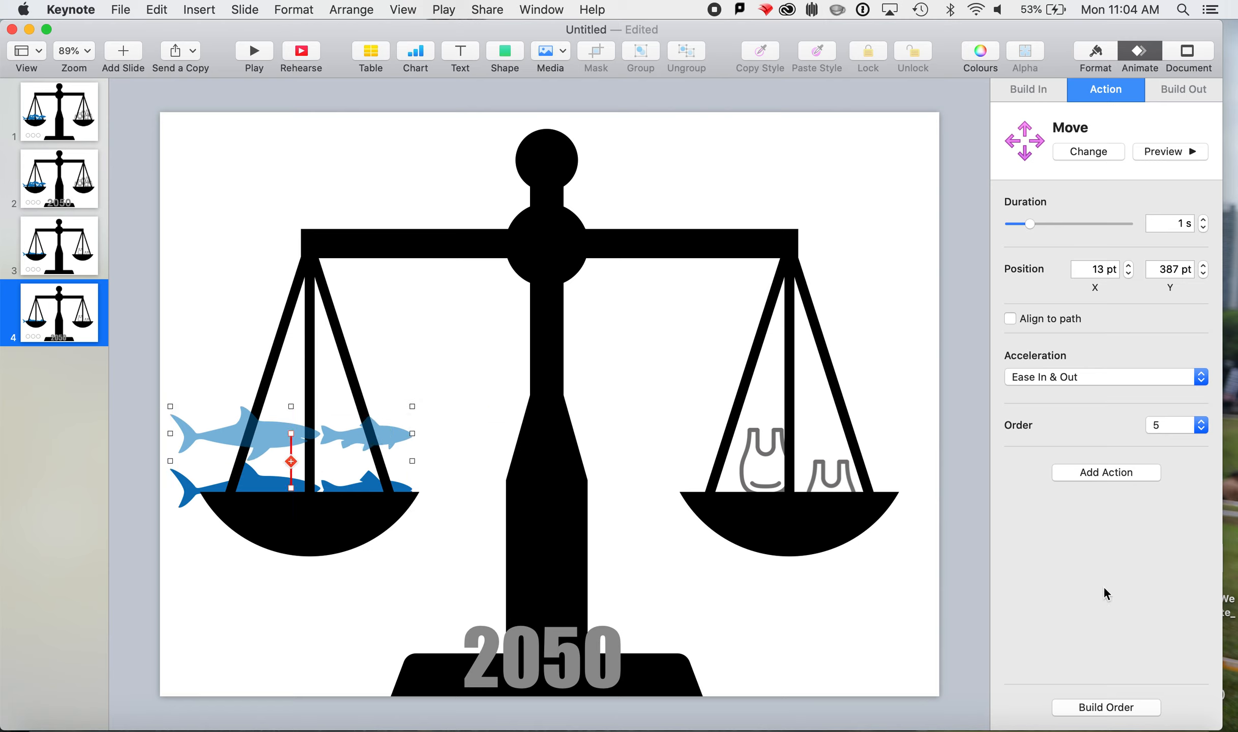
{"action": "left_click", "coordinate": [1164, 151]}
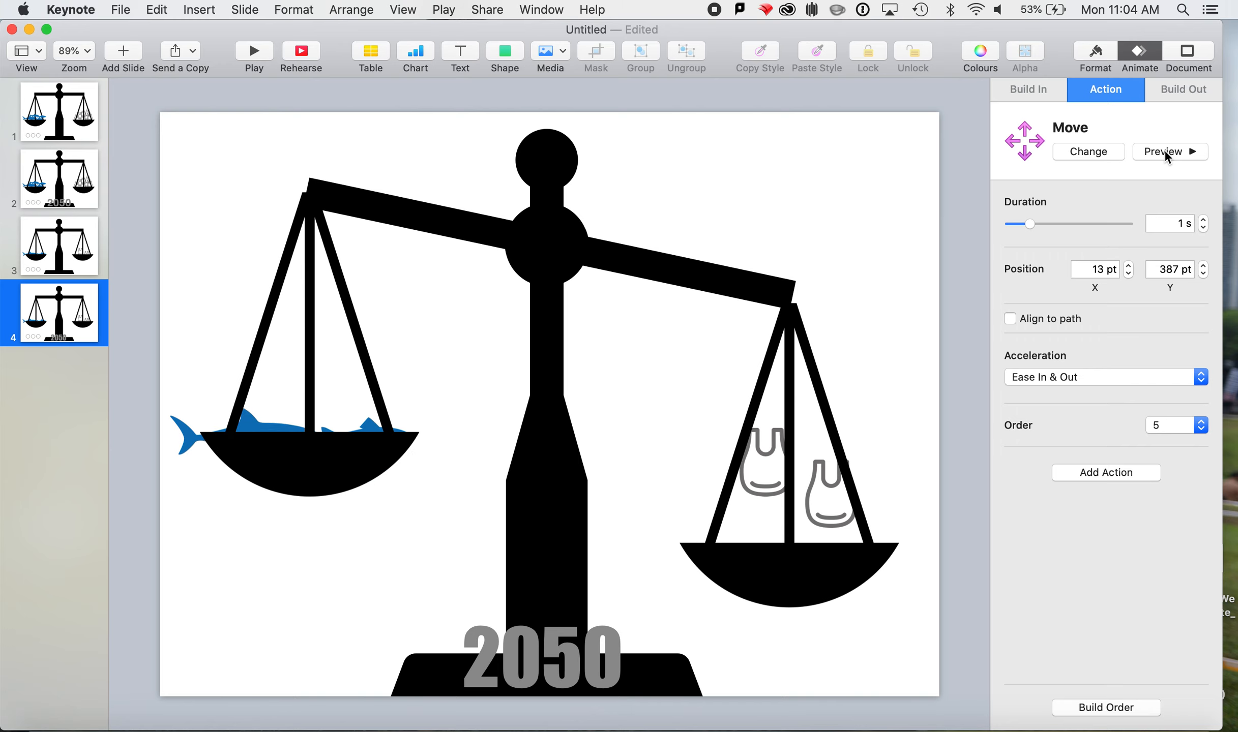
- Set the fish group's Move action to start With Build 1 in the build order
{"action": "left_click", "coordinate": [1103, 708]}
{"action": "left_click_drag", "start_coordinate": [1021, 443], "coordinate": [1020, 398]}
{"action": "left_click", "coordinate": [997, 602]}
{"action": "left_click", "coordinate": [993, 608]}
- Preview the builds and raise the end position of the fish group's Move action to about Y 379 pt
{"action": "left_click", "coordinate": [1033, 638]}
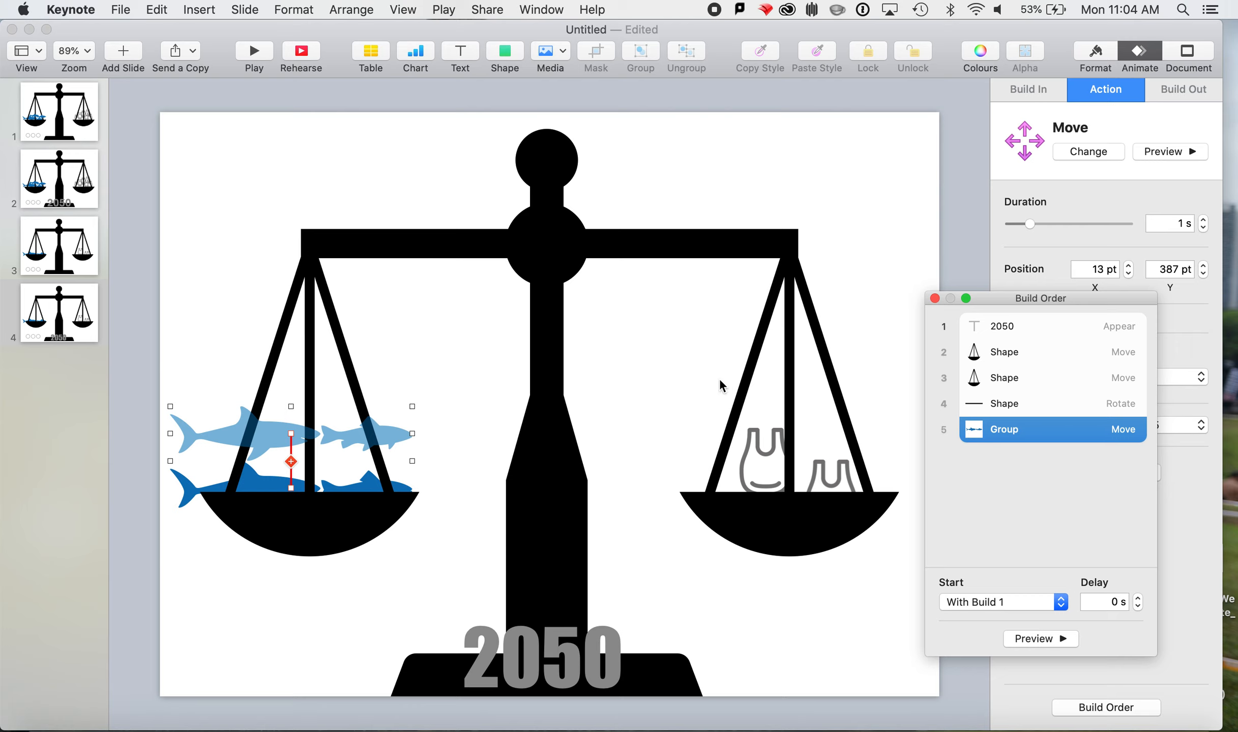
{"action": "left_click", "coordinate": [281, 432]}
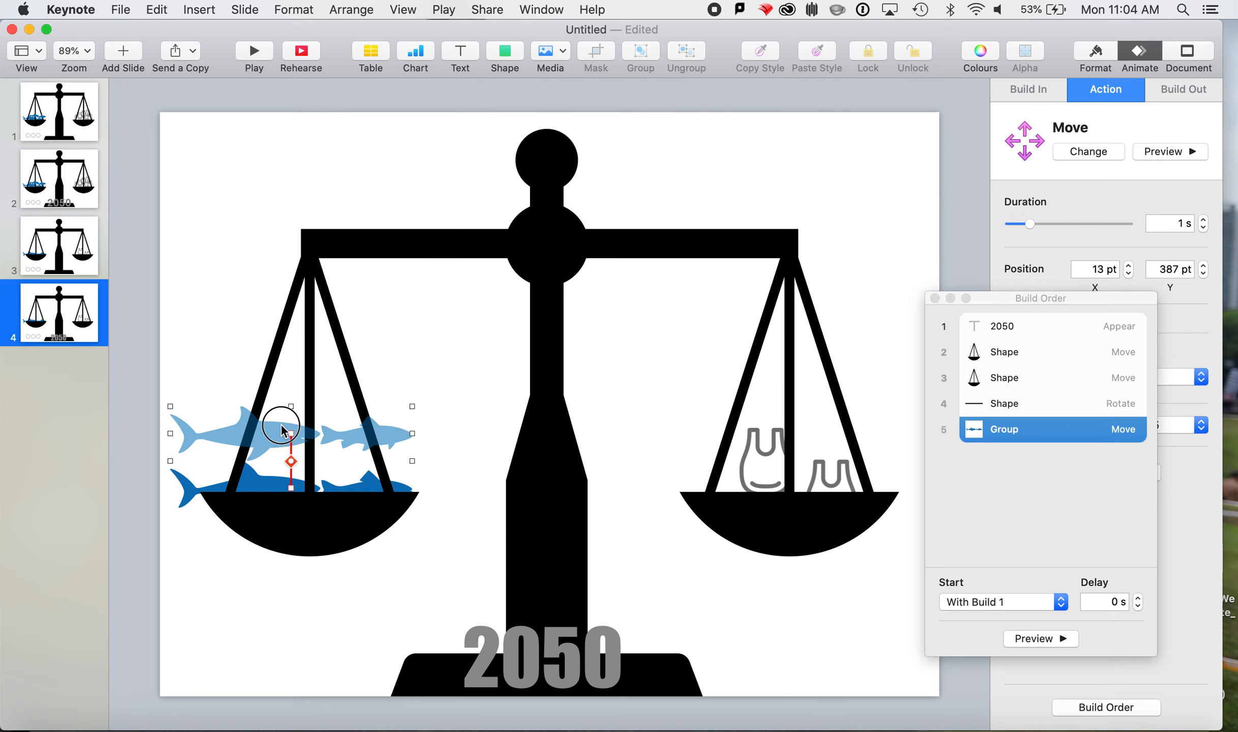
{"action": "left_click_drag", "start_coordinate": [281, 425], "coordinate": [280, 419]}
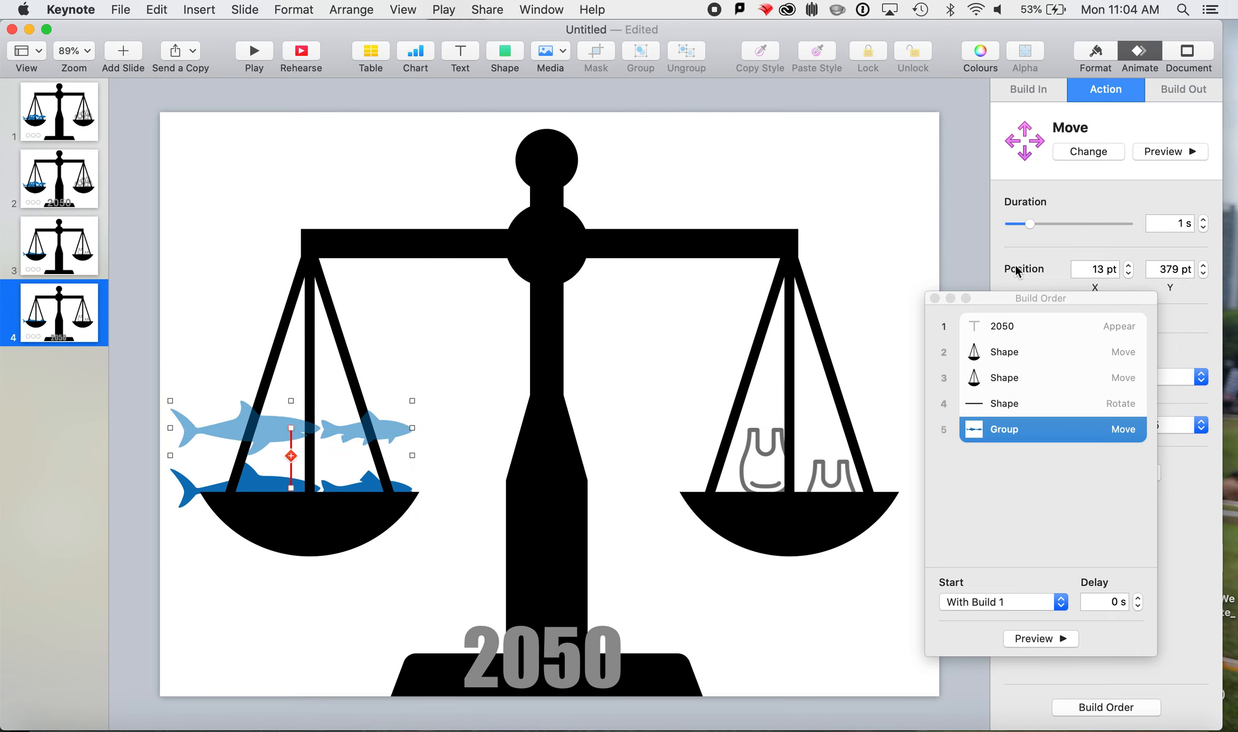
{"action": "left_click", "coordinate": [934, 298]}
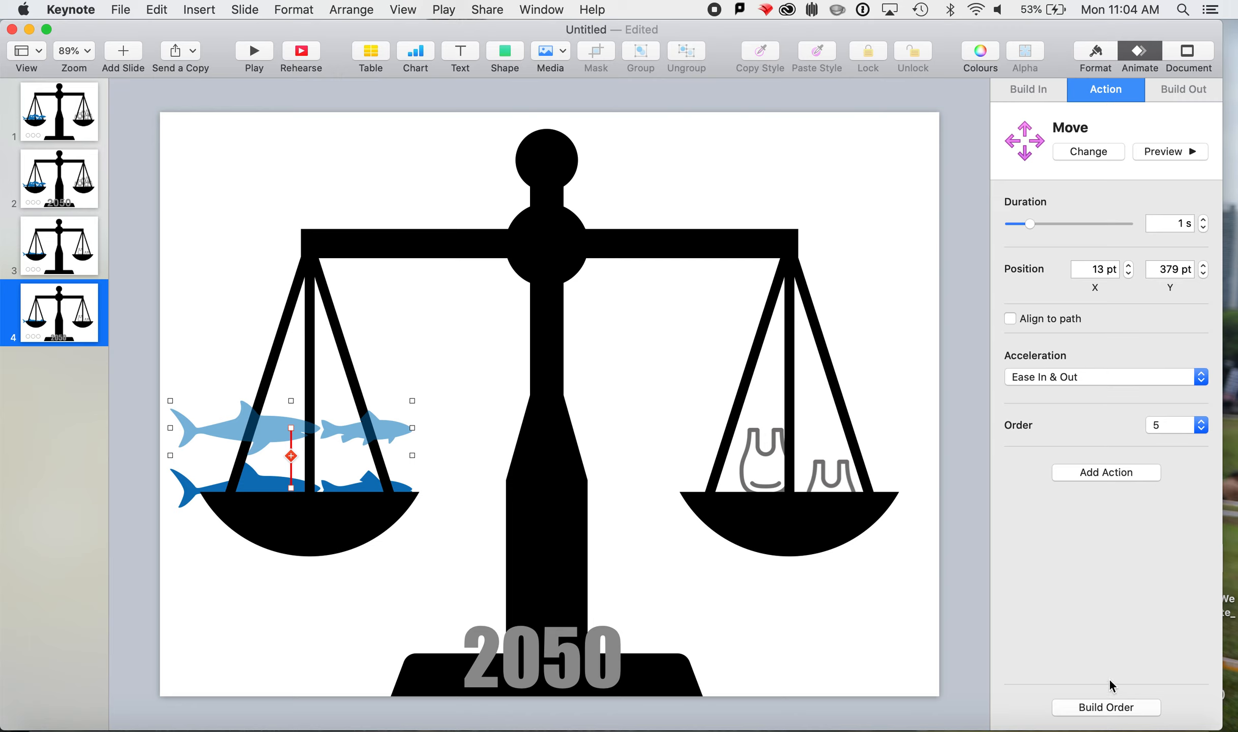
- Group the two plastic bags and give the group a Move action ending at about X 753 pt, Y 508 pt
{"action": "left_click", "coordinate": [778, 448]}
{"action": "left_click", "coordinate": [842, 465], "text": "shift"}
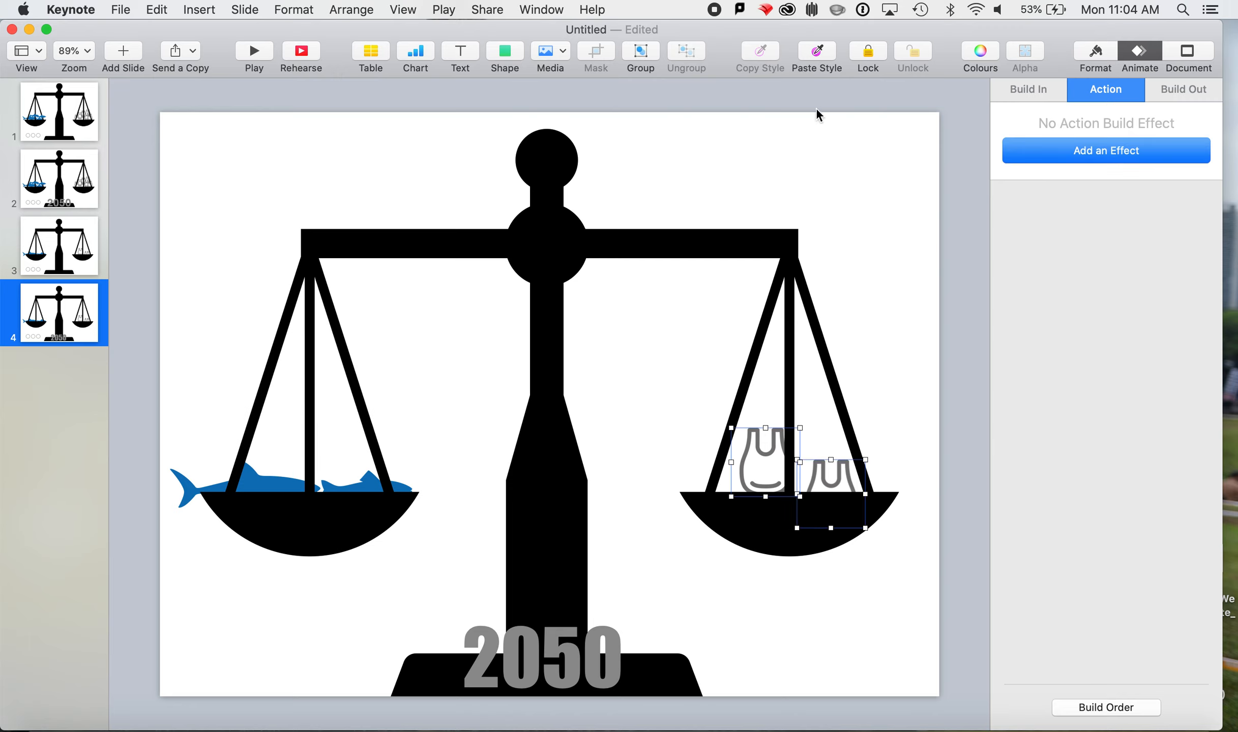
{"action": "left_click", "coordinate": [641, 51]}
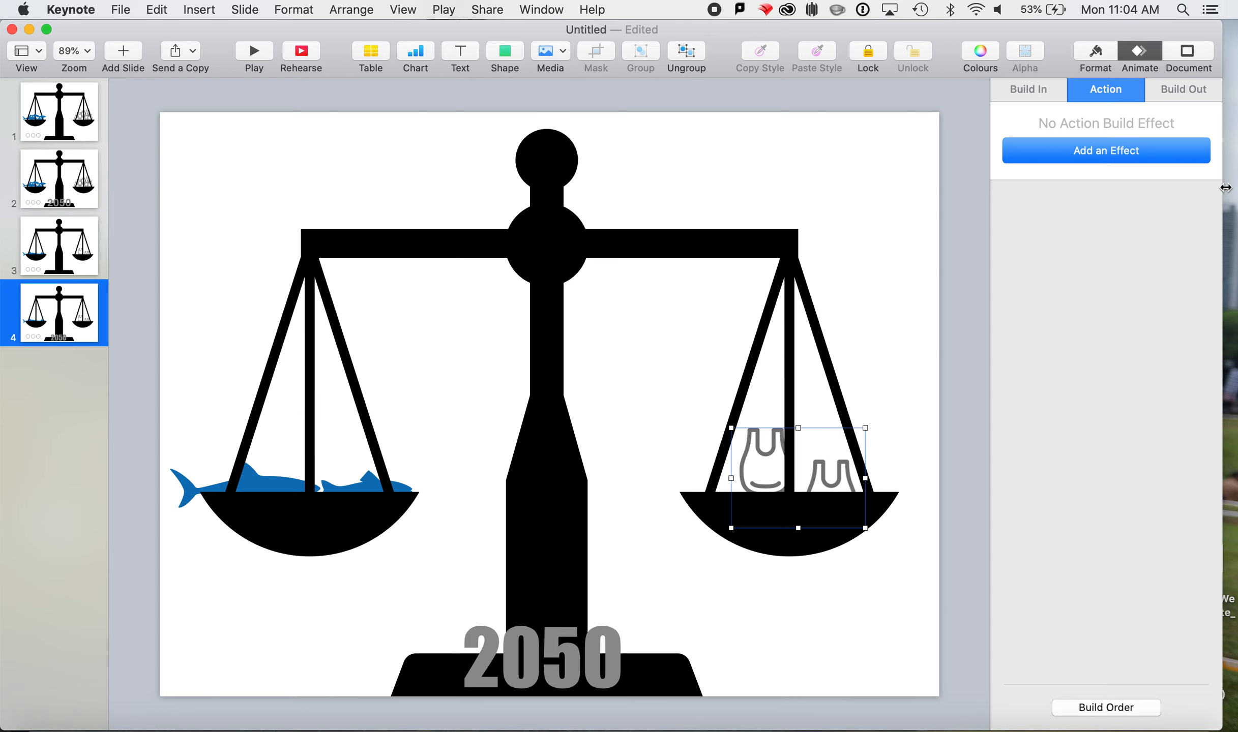
{"action": "left_click", "coordinate": [1135, 140]}
{"action": "left_click", "coordinate": [1081, 245]}
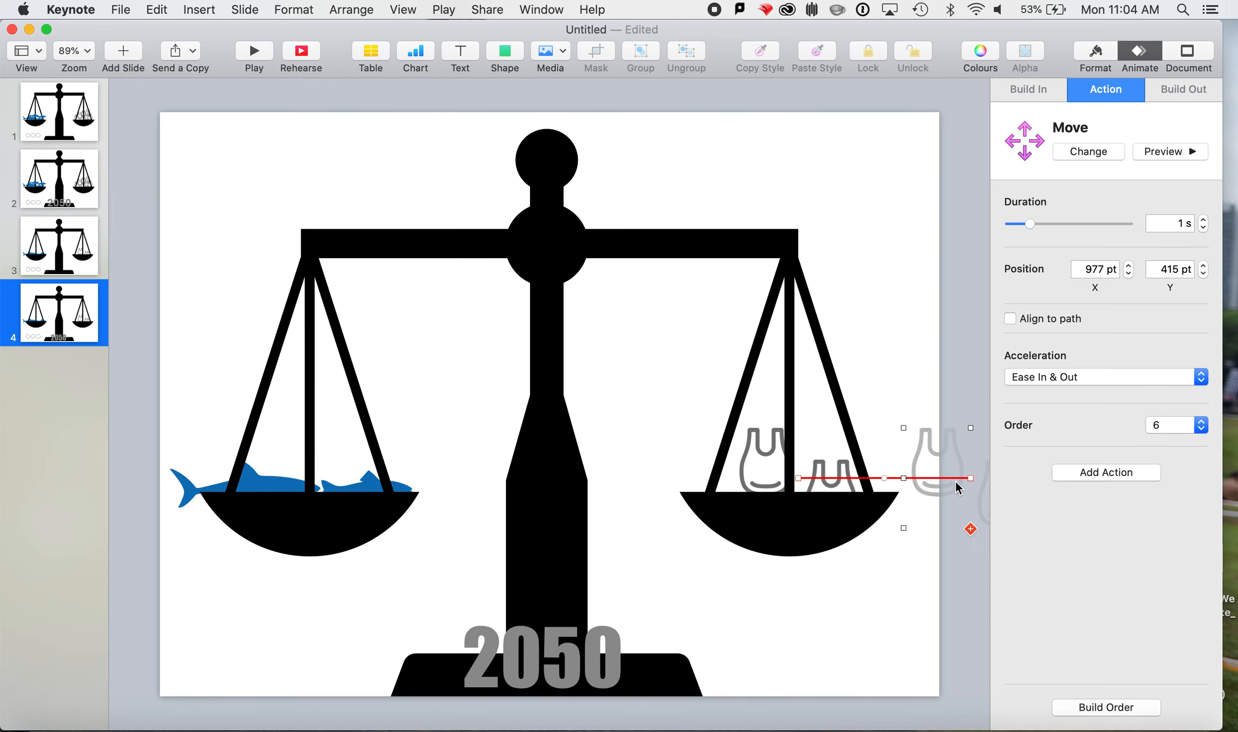
{"action": "left_click_drag", "start_coordinate": [969, 480], "coordinate": [798, 547]}
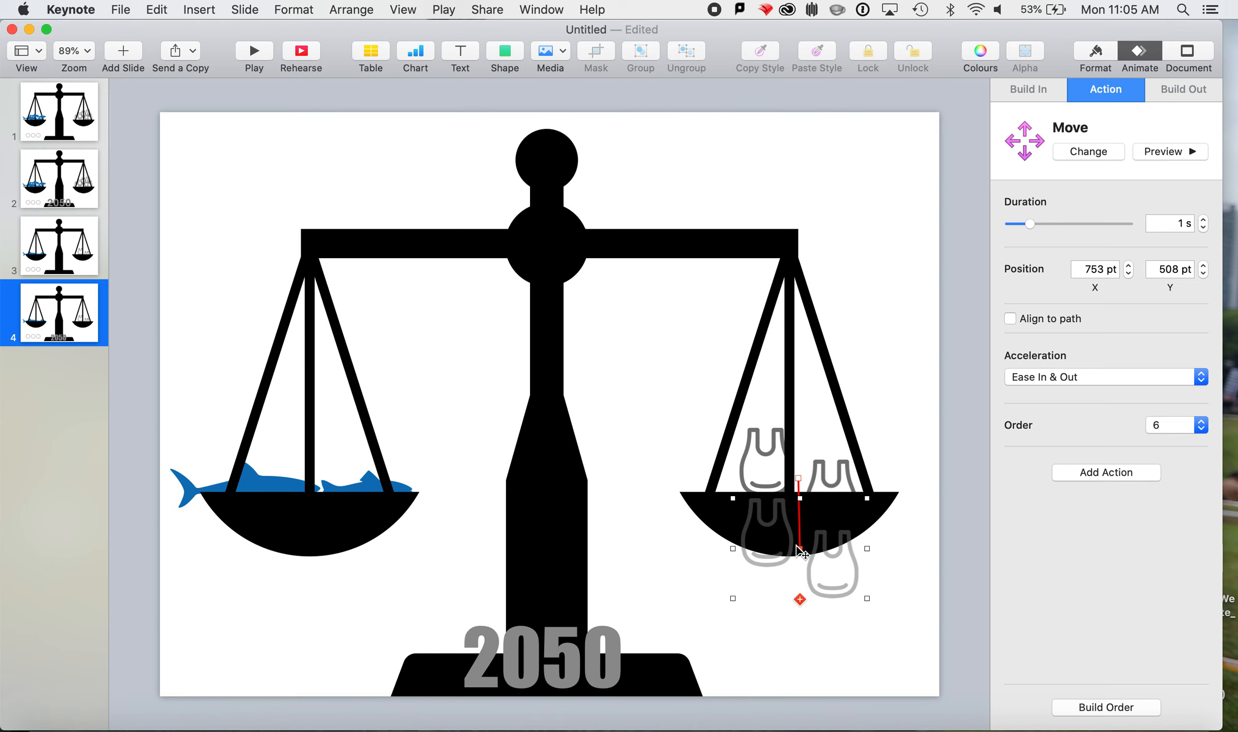
{"action": "left_click", "coordinate": [1175, 151]}
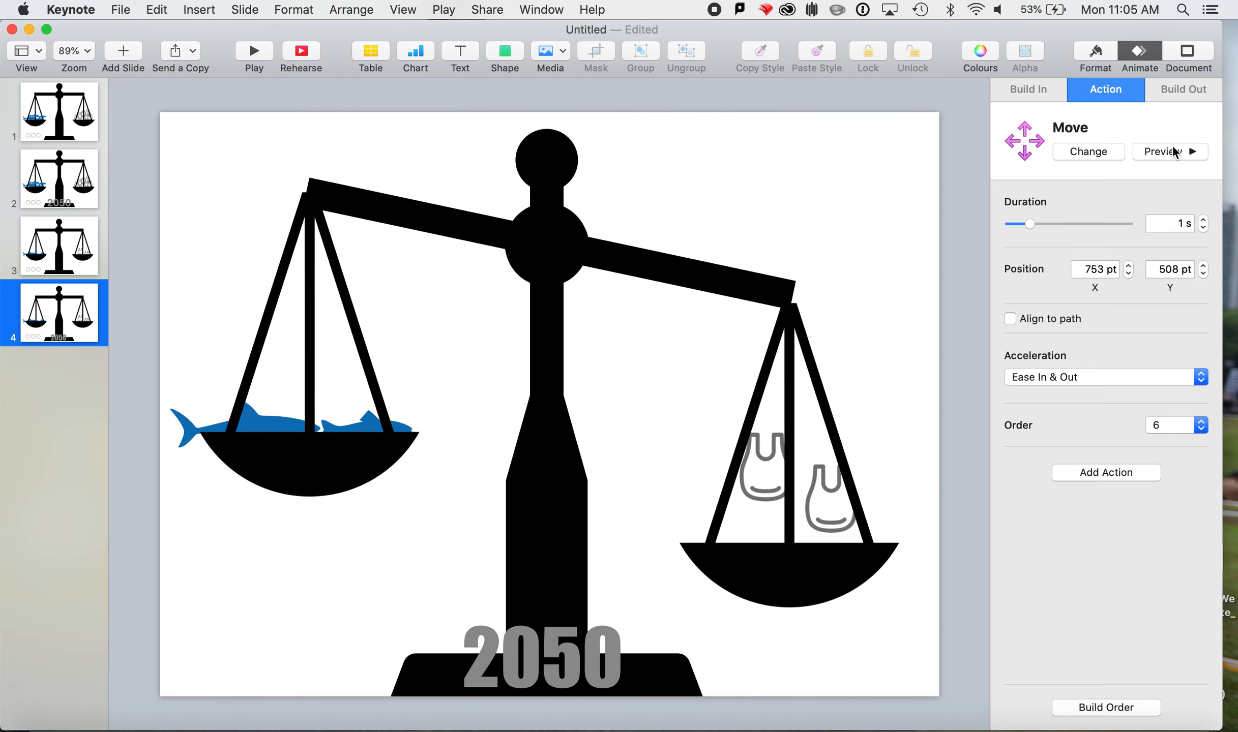
- Set the plastic-bag group's Move action to start With Build 1 in the build order
{"action": "left_click", "coordinate": [1115, 709]}
{"action": "left_click", "coordinate": [1025, 467]}
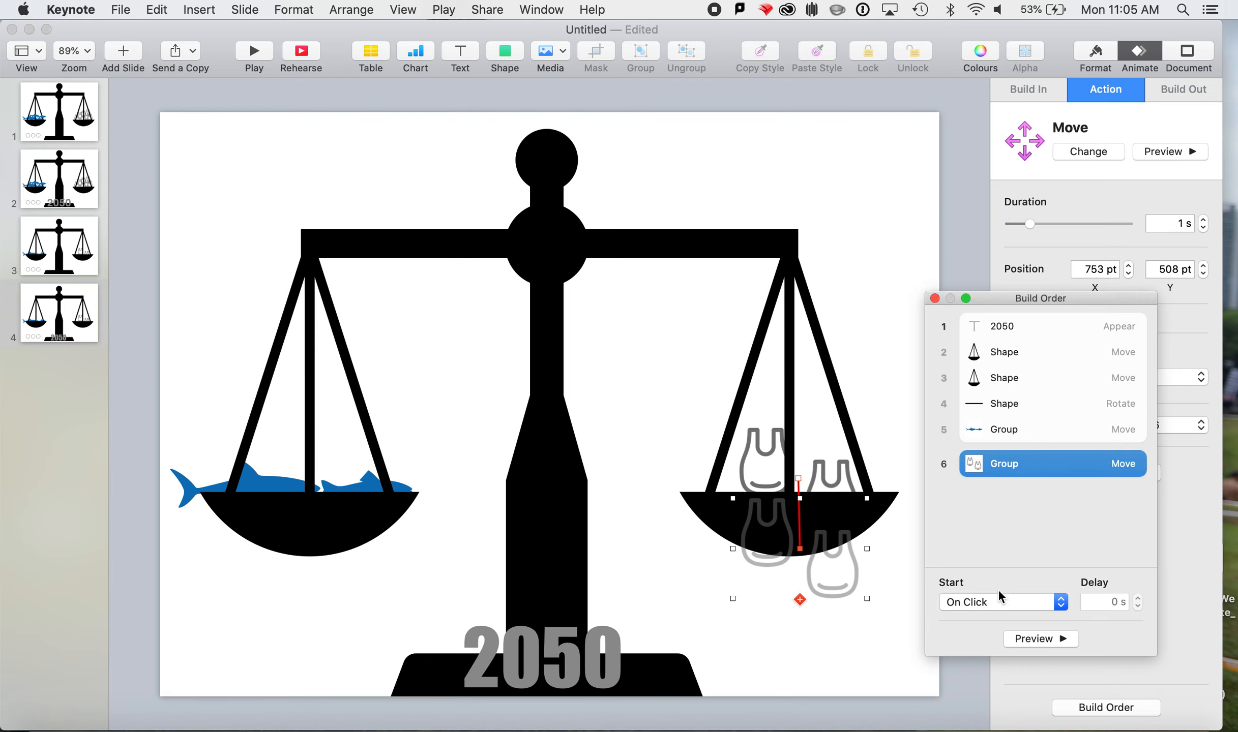
{"action": "left_click", "coordinate": [1001, 603]}
{"action": "left_click", "coordinate": [991, 616]}
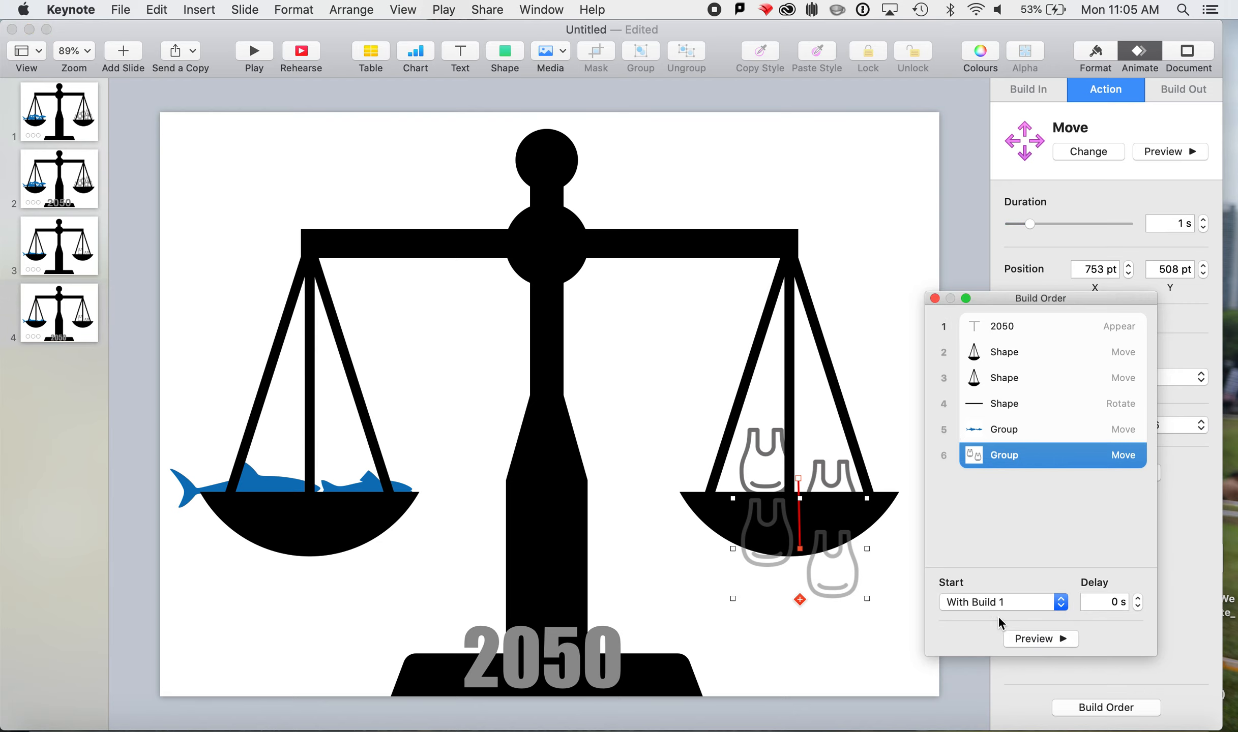
- Preview the builds and raise the end position of the plastic-bag group's Move action to about X 752 pt, Y 489 pt
{"action": "left_click", "coordinate": [1040, 639]}
{"action": "left_click_drag", "start_coordinate": [805, 545], "coordinate": [801, 537]}
{"action": "left_click", "coordinate": [1041, 637]}
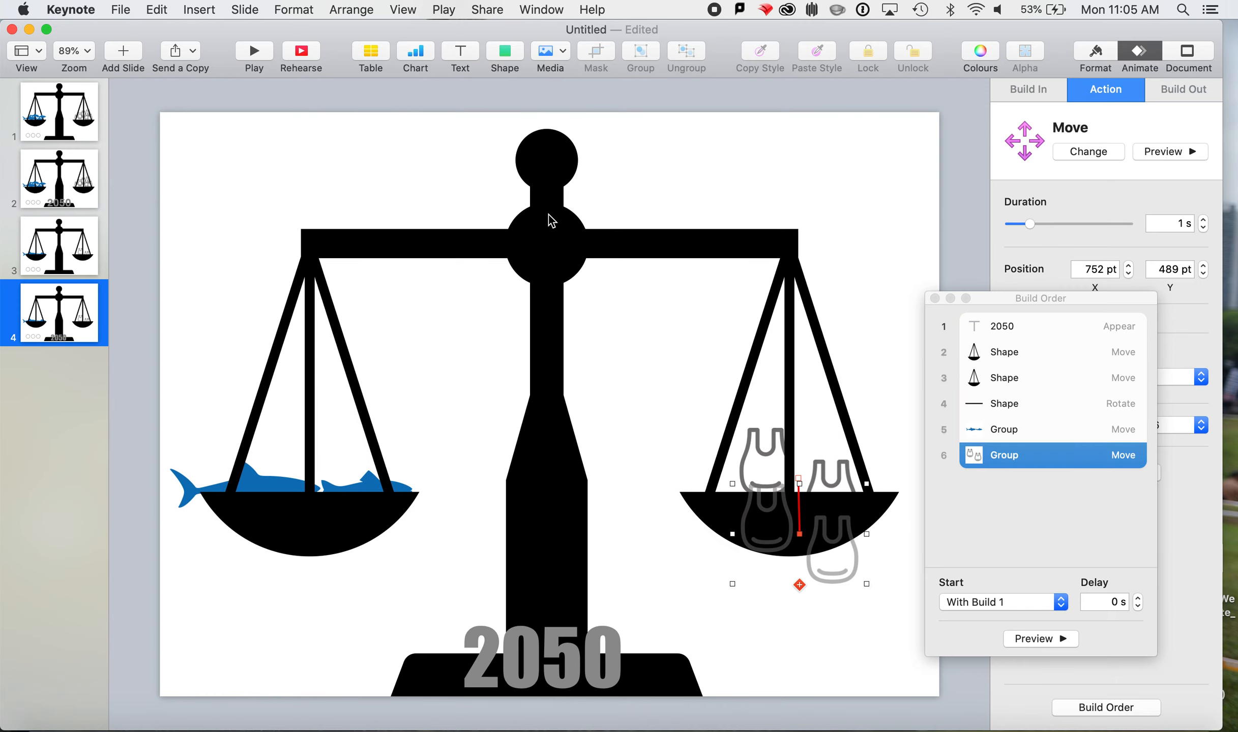
- Close the build order and play the slideshow from slide 3
{"action": "left_click", "coordinate": [53, 239]}
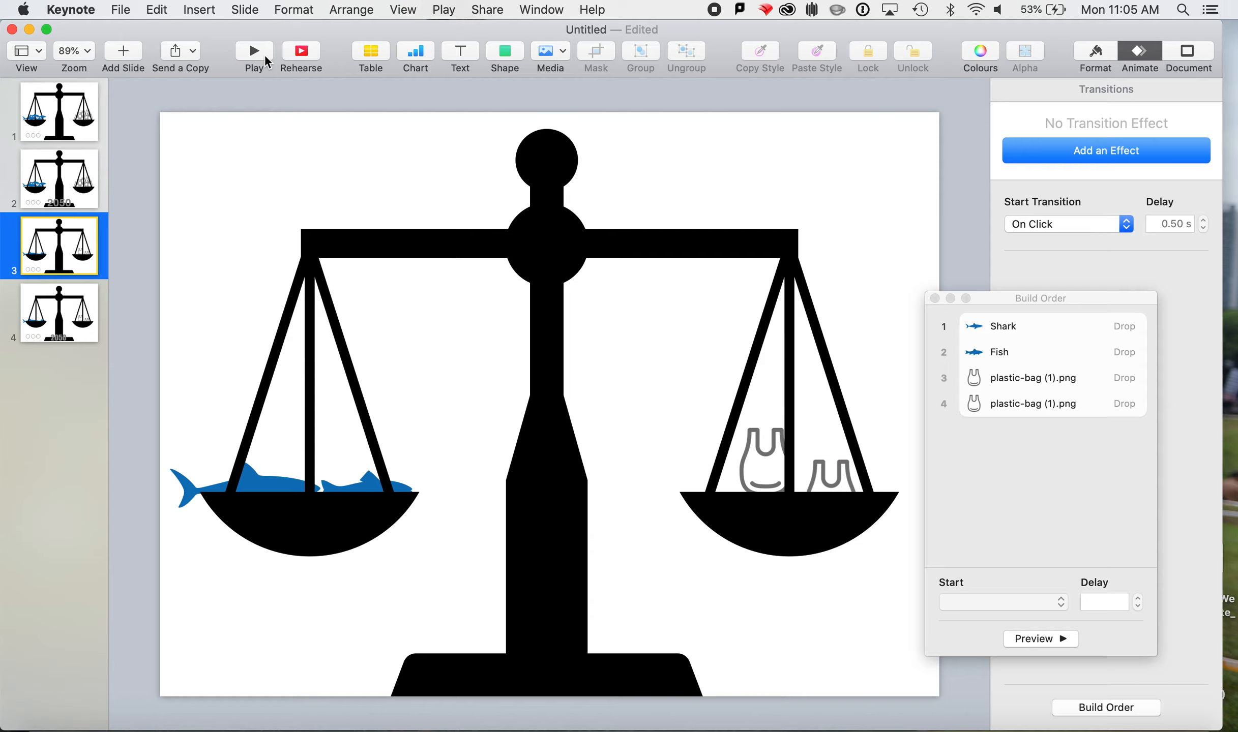
{"action": "left_click", "coordinate": [935, 298]}
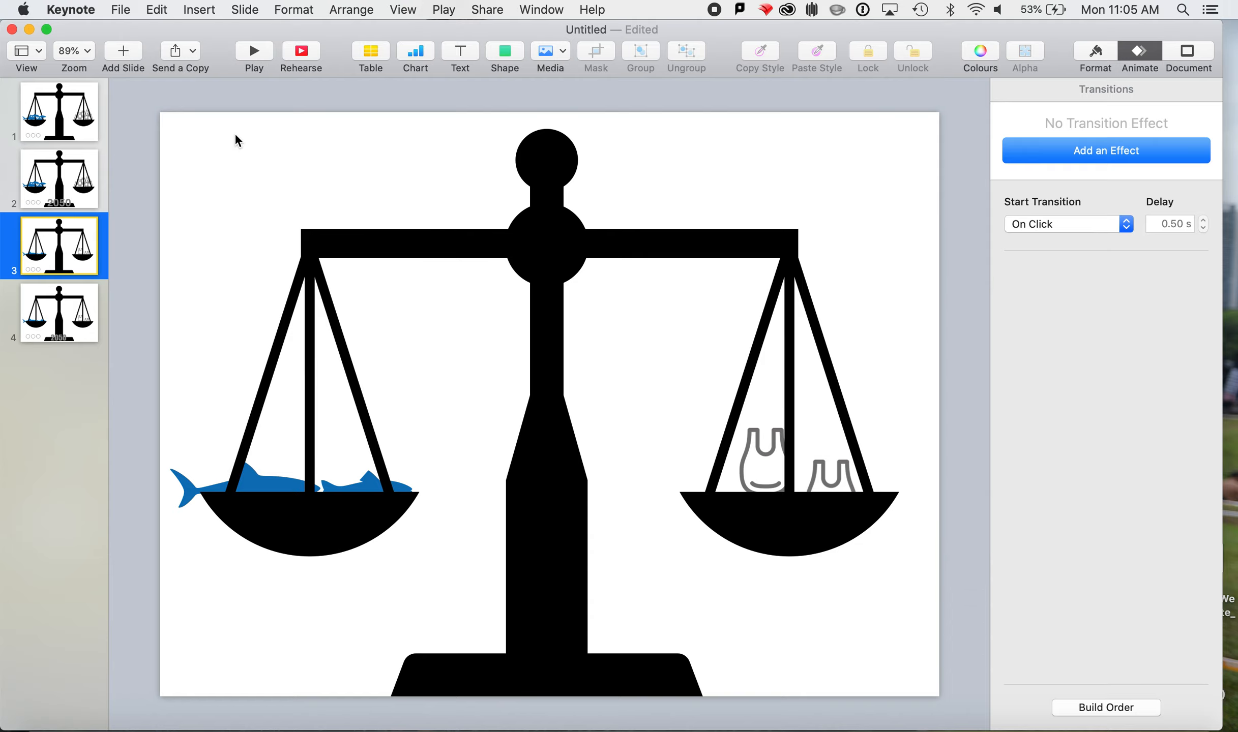
{"action": "left_click", "coordinate": [258, 50]}
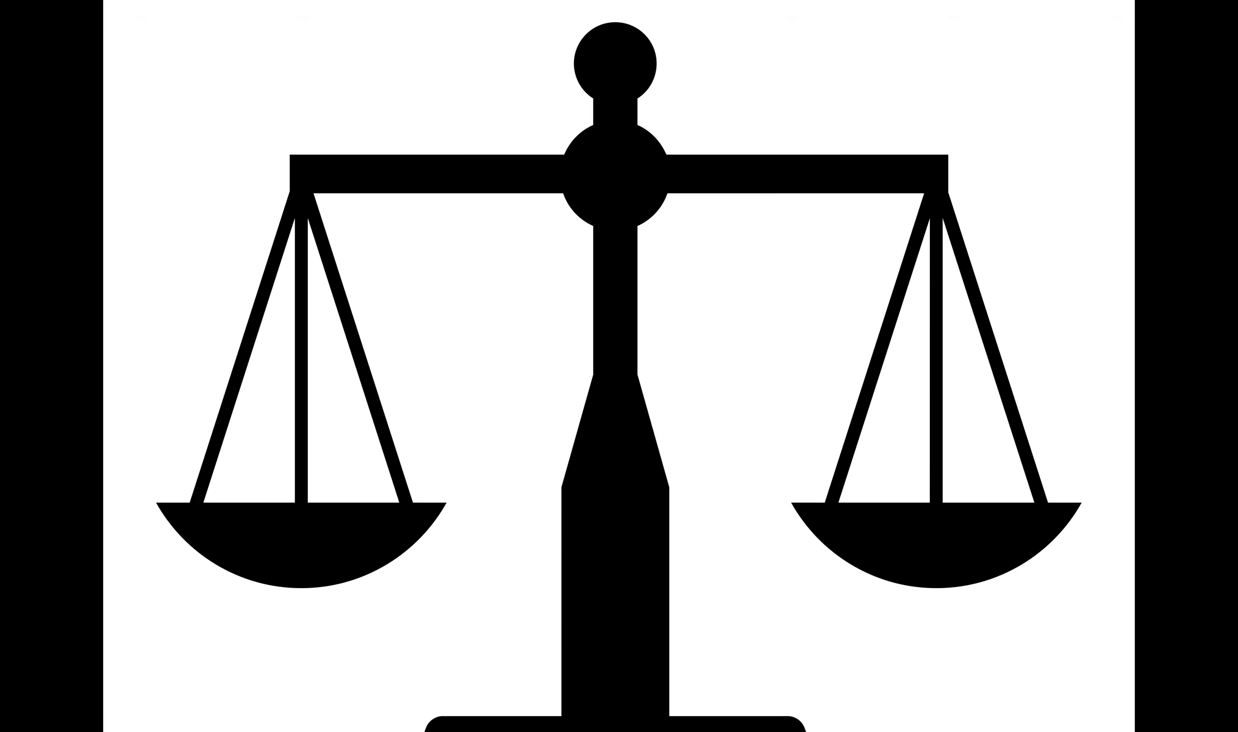